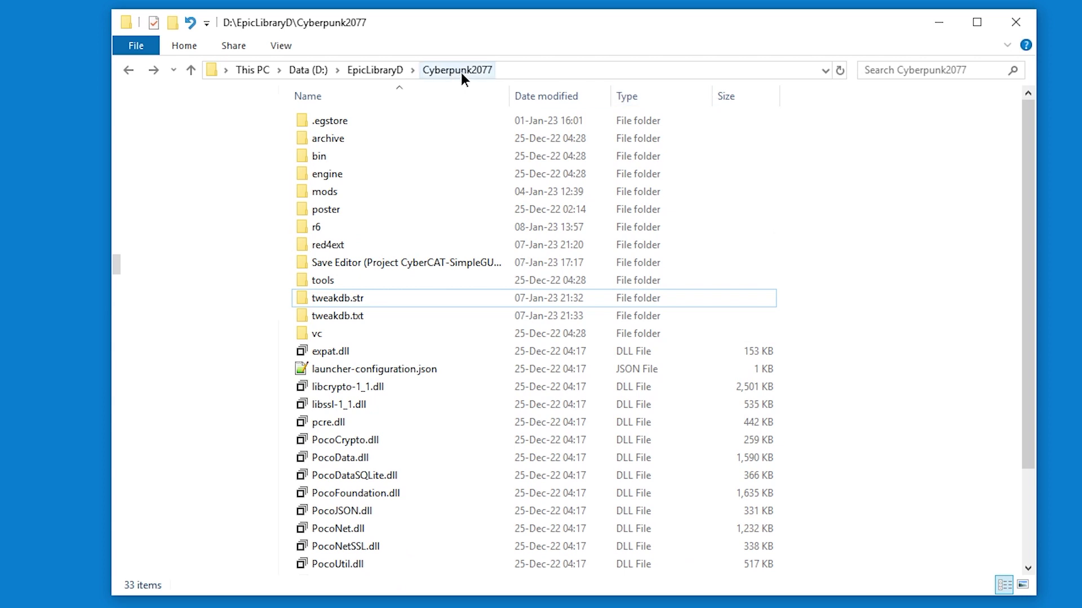
Browse to the archive\pc\content folder of Cyberpunk2077 and look through the game's .archive files
double_click(373, 141)
double_click(372, 120)
left_click(371, 141)
double_click(374, 119)
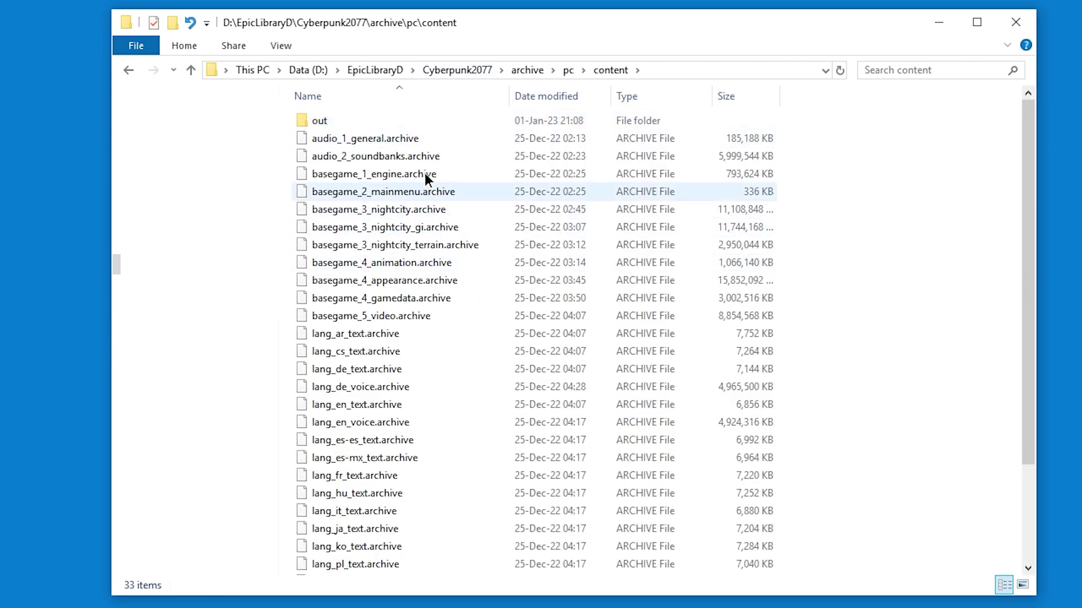
scroll(428, 243, "down", 3)
left_click(429, 283)
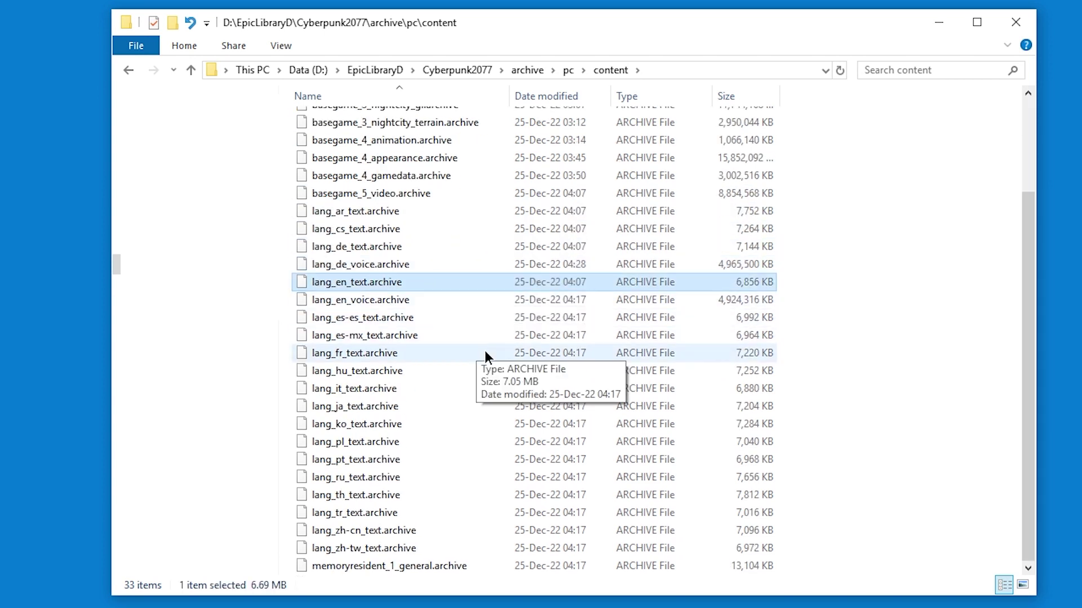
left_click(406, 195)
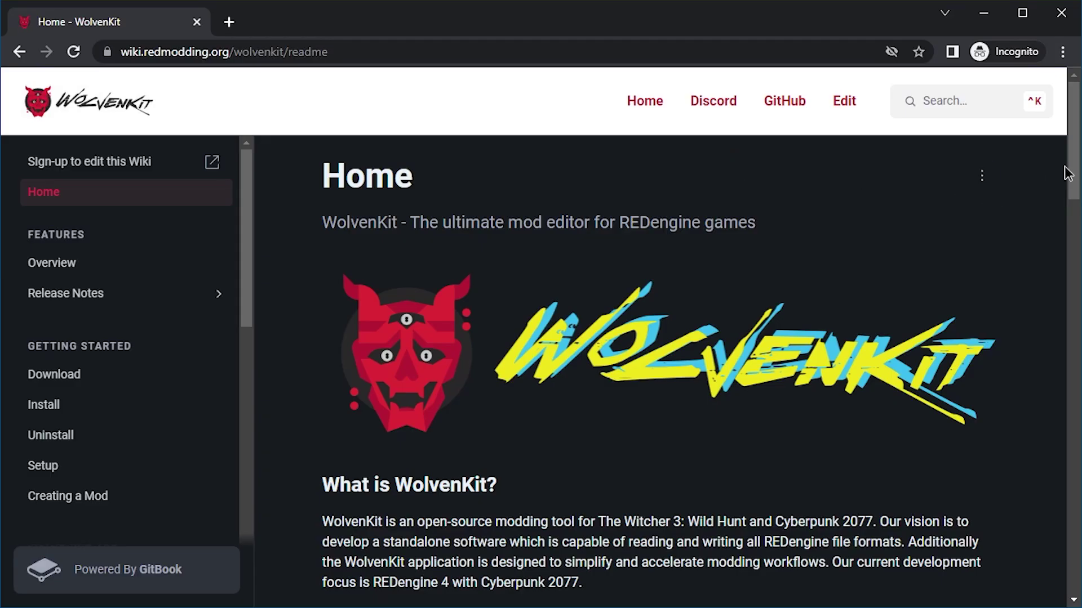
Go from the WolvenKit wiki to its download releases and save WolvenKit-8.8.0.0.zip into D:\EpicLibraryD
scroll(1070, 185, "down", 6)
scroll(1077, 235, "up", 6)
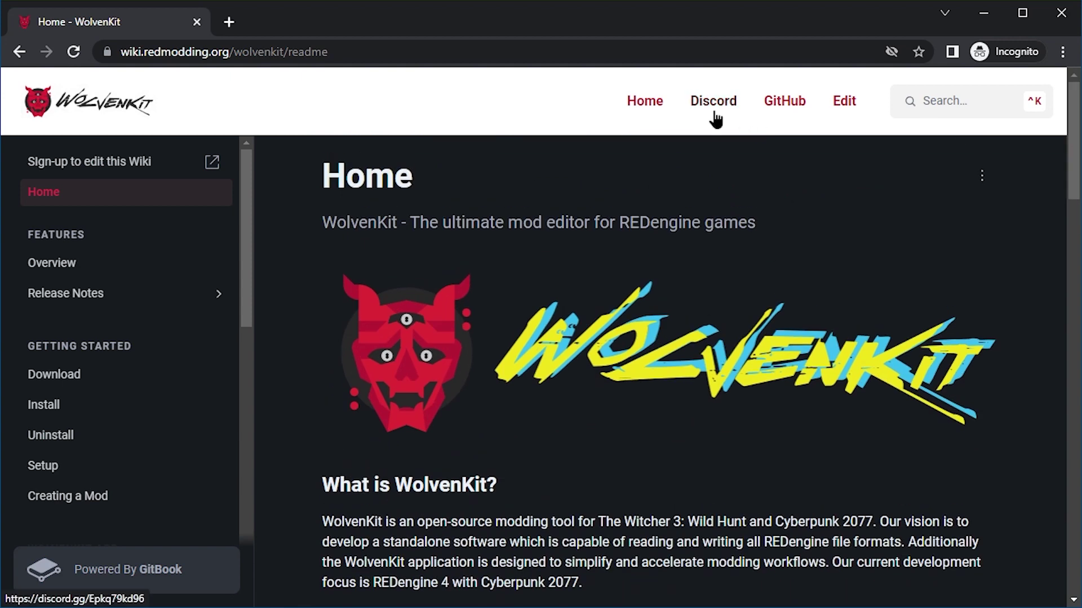
left_click(52, 376)
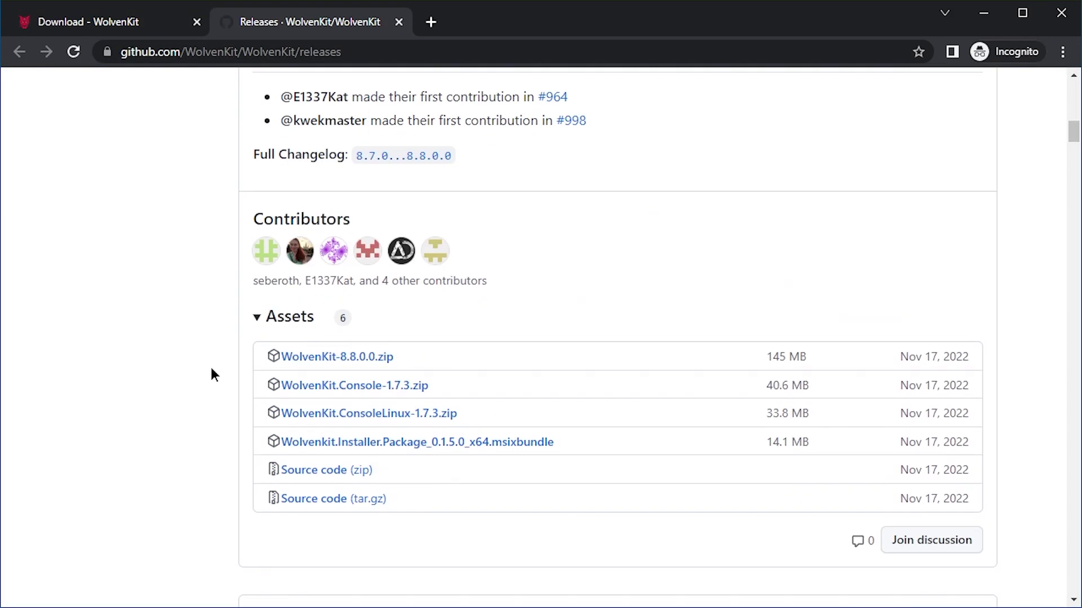
left_click_drag(411, 350, 281, 356)
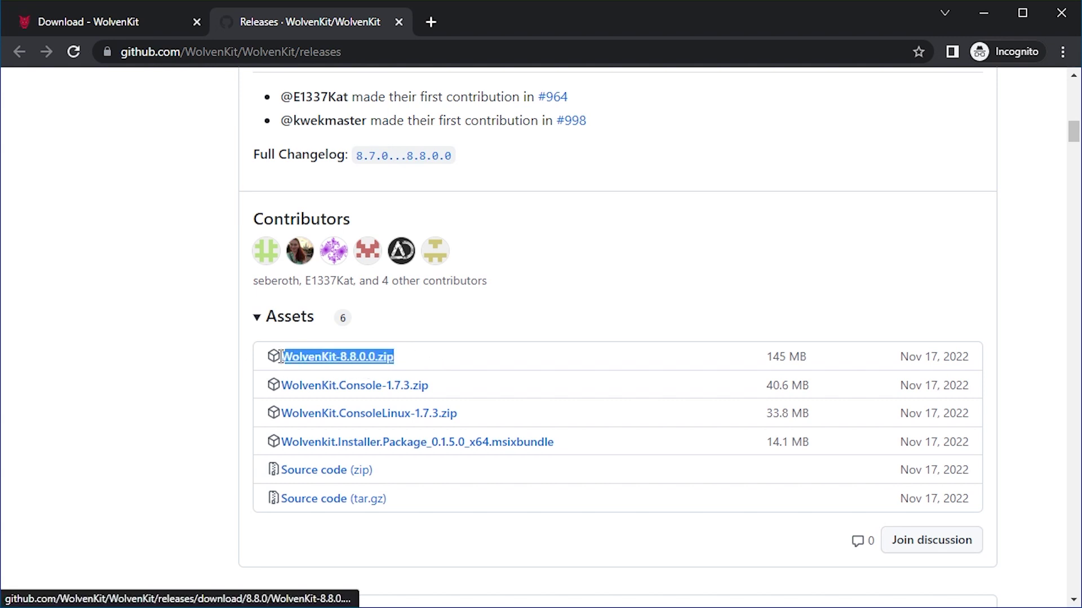
left_click(302, 363)
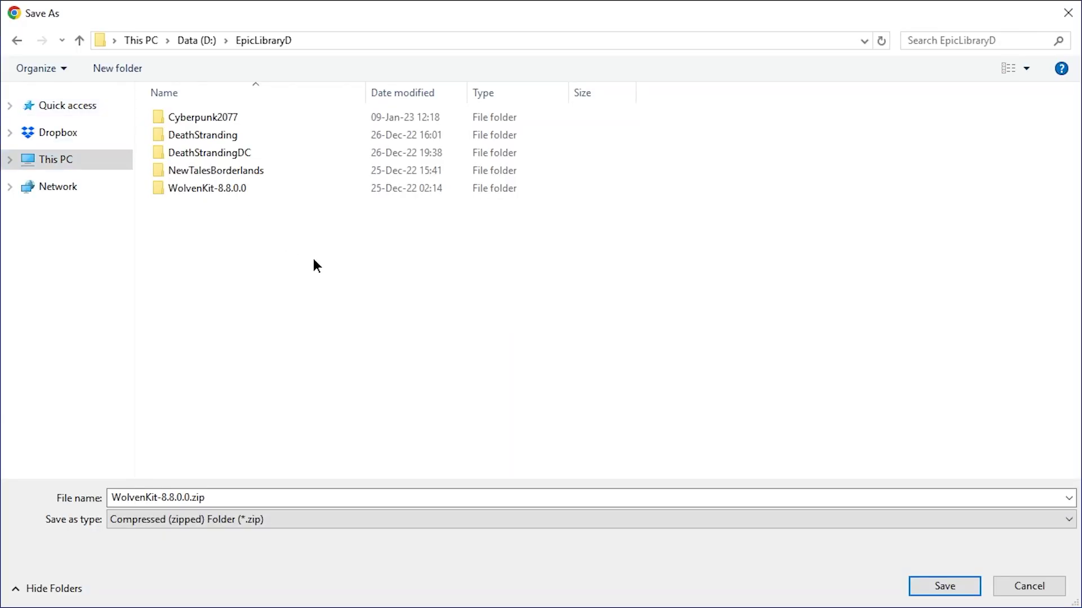
left_click(925, 588)
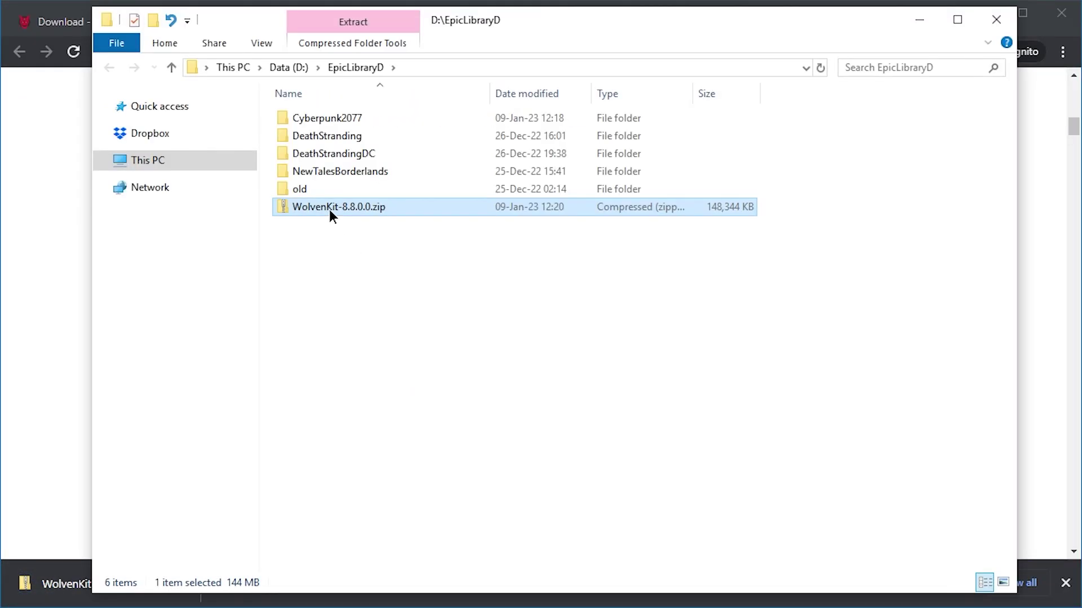
Extract WolvenKit-8.8.0.0.zip into the folder D:\EpicLibraryD\WolvenKit-8.8.0.0
right_click(331, 215)
left_click(253, 343)
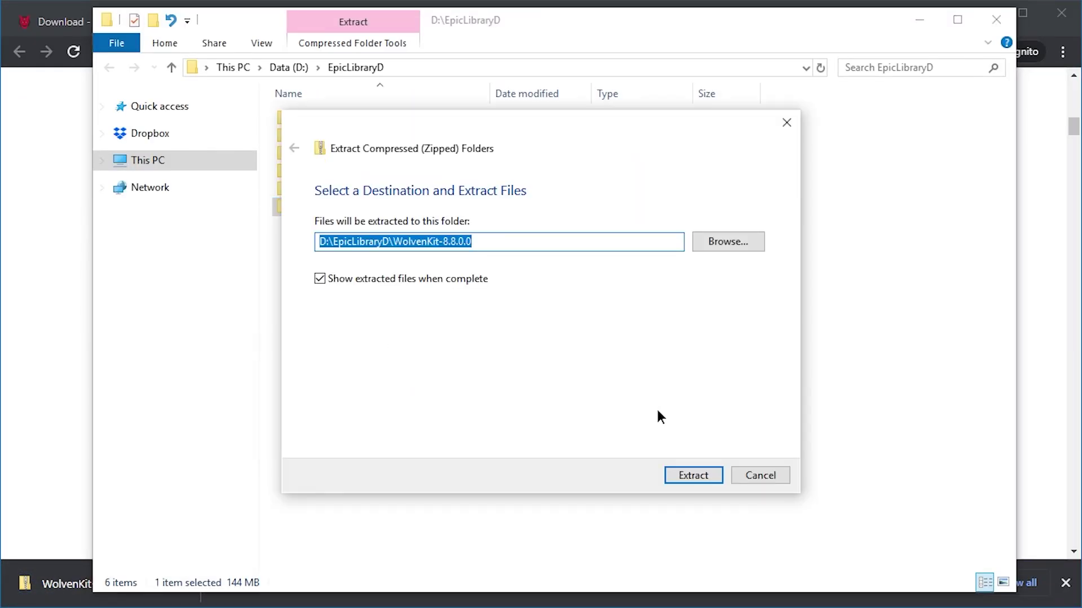
left_click(703, 476)
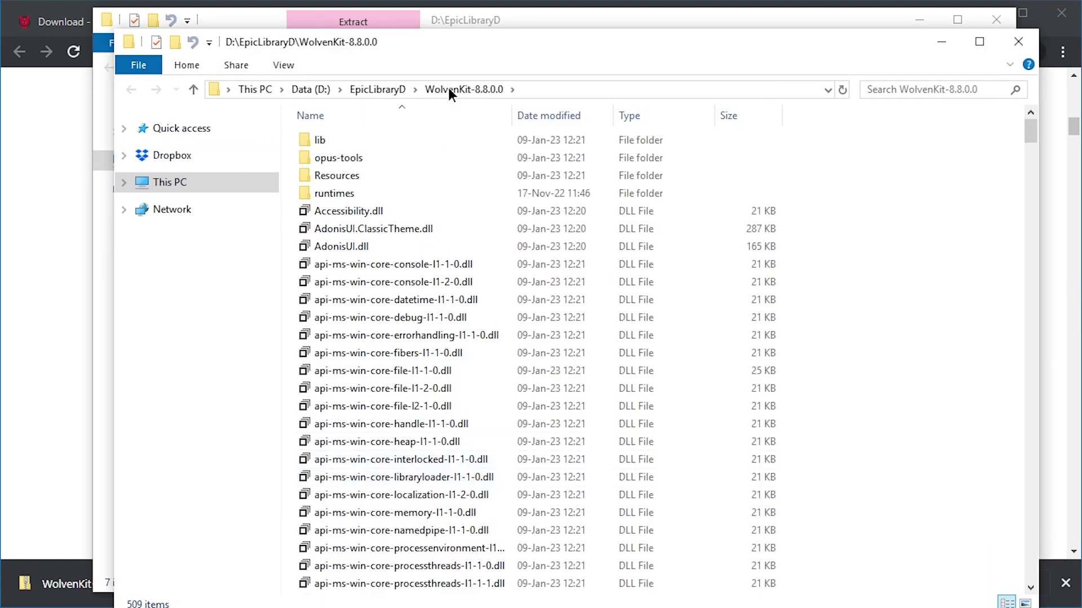
Find WolvenKit.exe in the extracted folder and create a shortcut to it in the parent EpicLibraryD folder
scroll(438, 269, "down", 5)
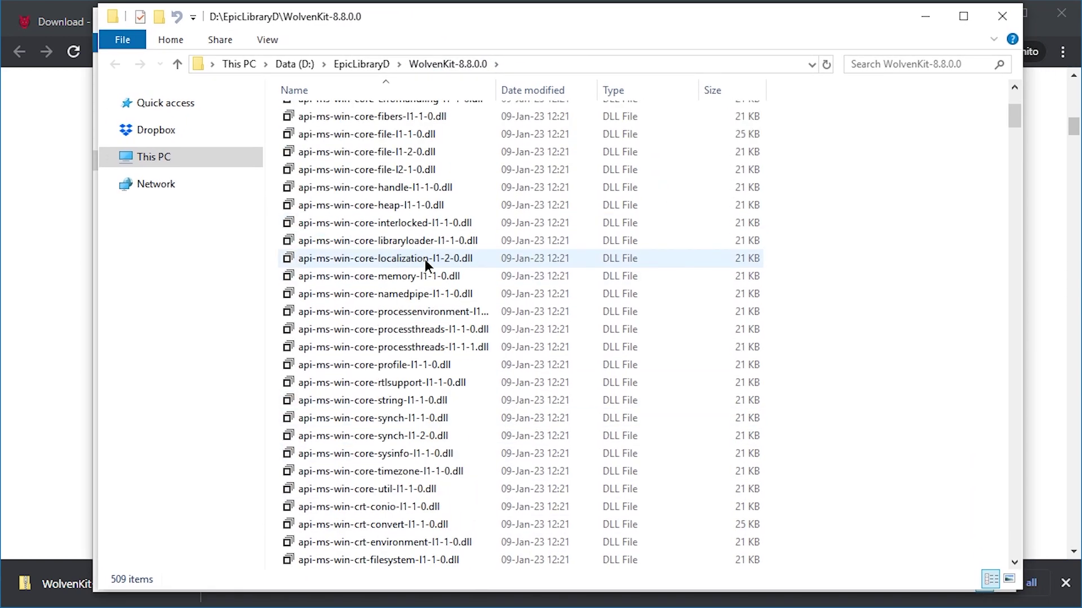
scroll(425, 259, "down", 8)
scroll(453, 222, "down", 13)
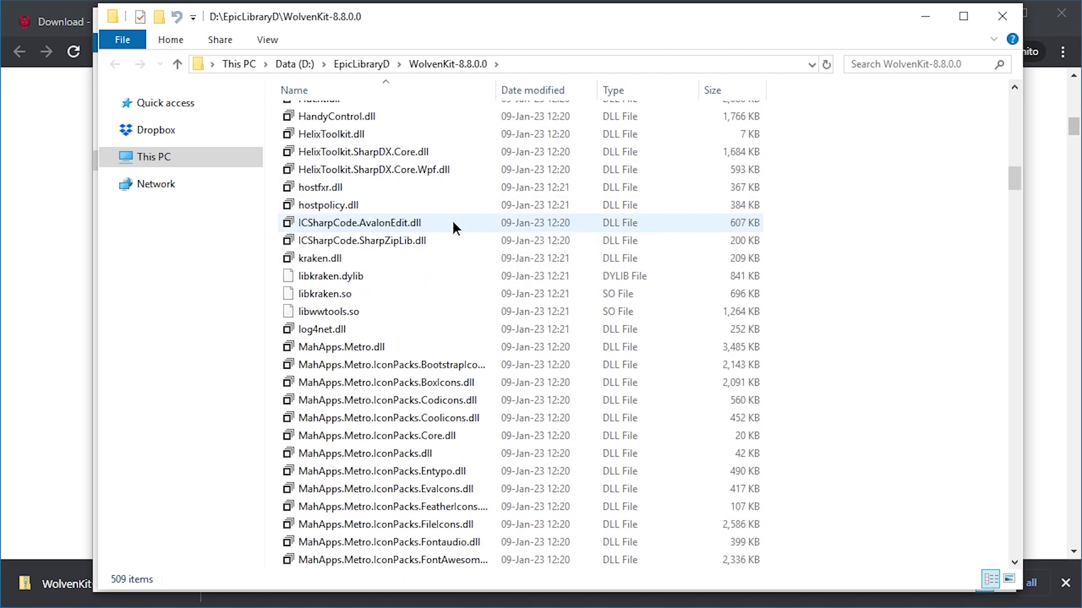
scroll(451, 221, "down", 6)
left_click(346, 228)
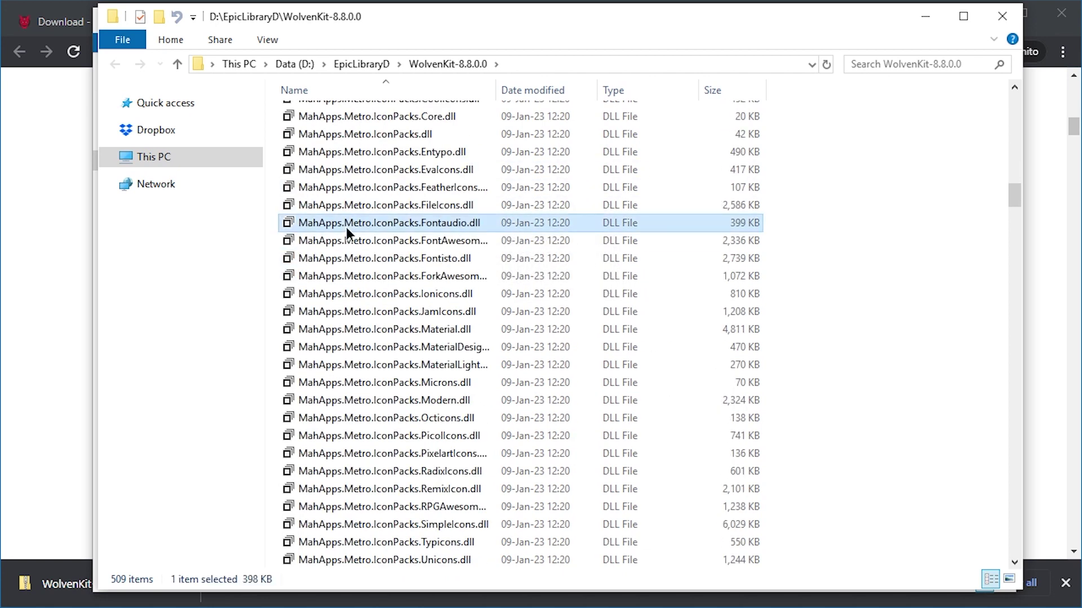
key("w")
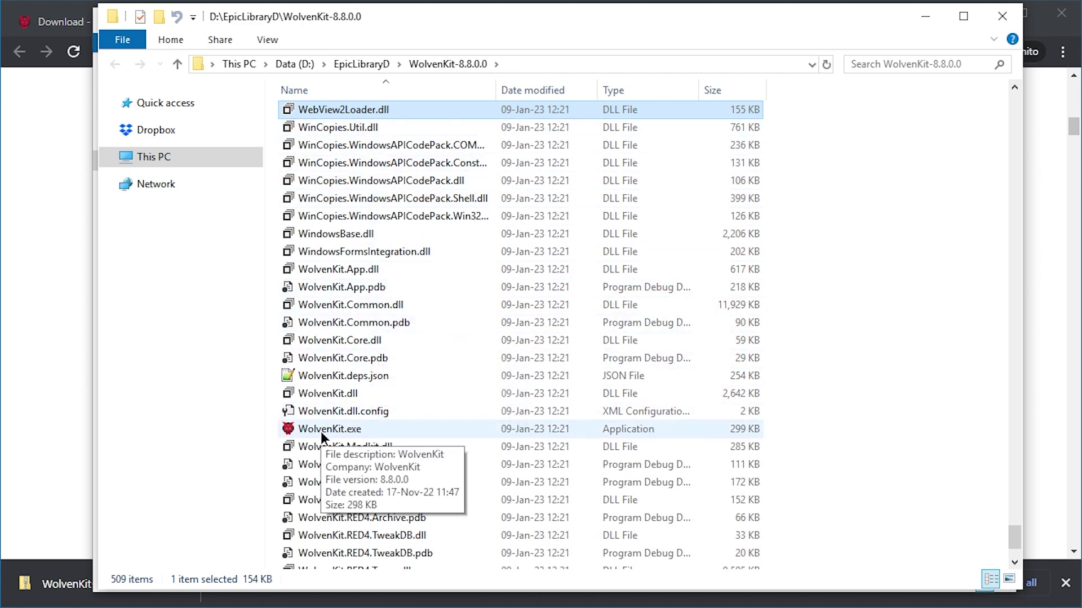
left_click_drag(309, 428, 352, 63)
right_click_drag(353, 62, 372, 68)
left_click(441, 166)
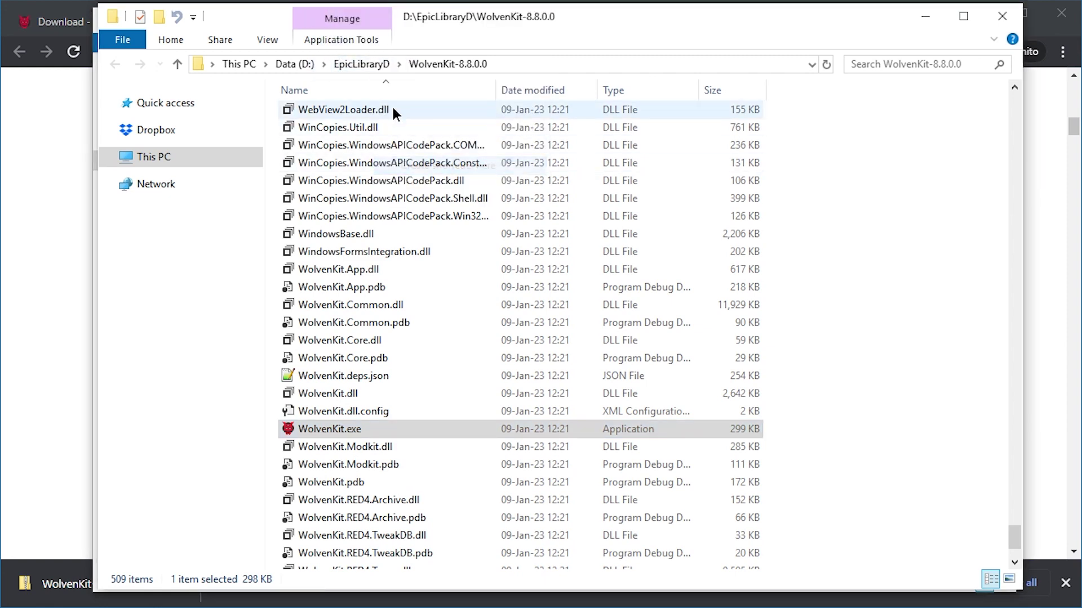
Launch WolvenKit from the shortcut in EpicLibraryD, allow it past SmartScreen, and accept installing the update helper tool
left_click(366, 67)
double_click(323, 224)
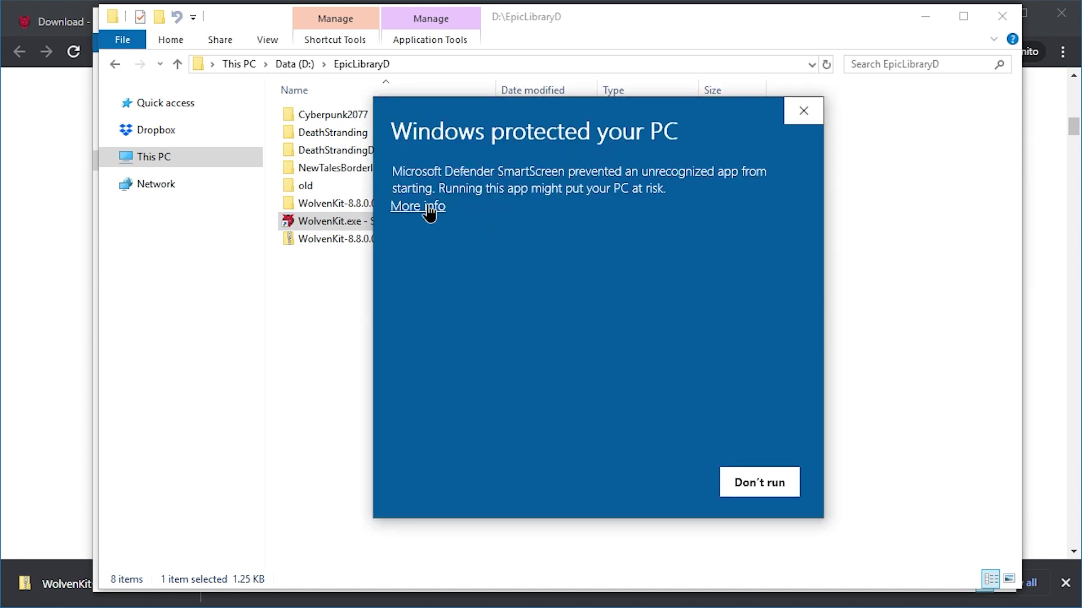
left_click(430, 208)
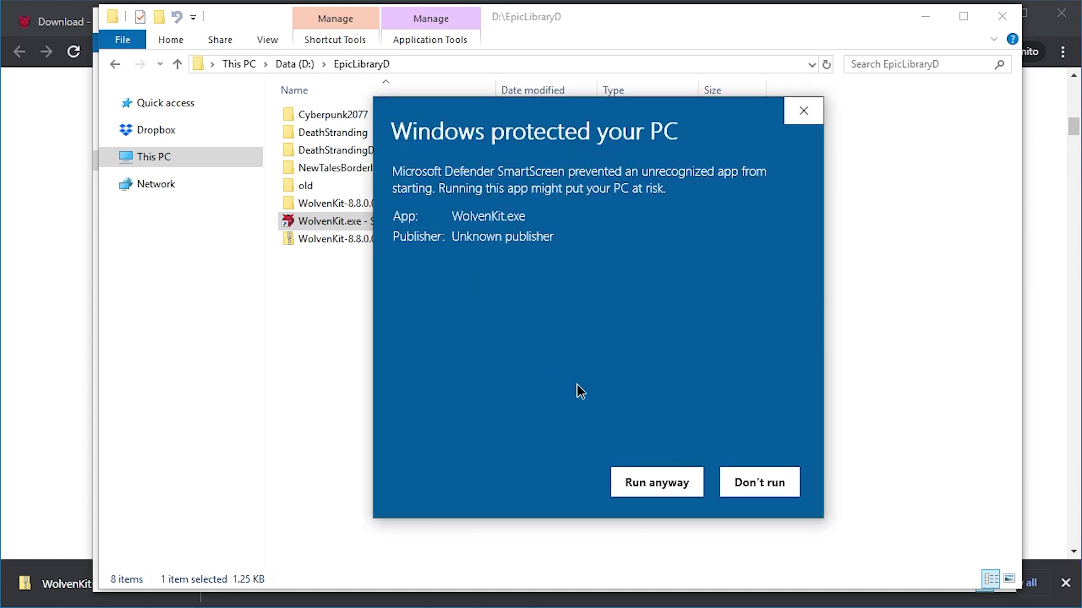
left_click(656, 482)
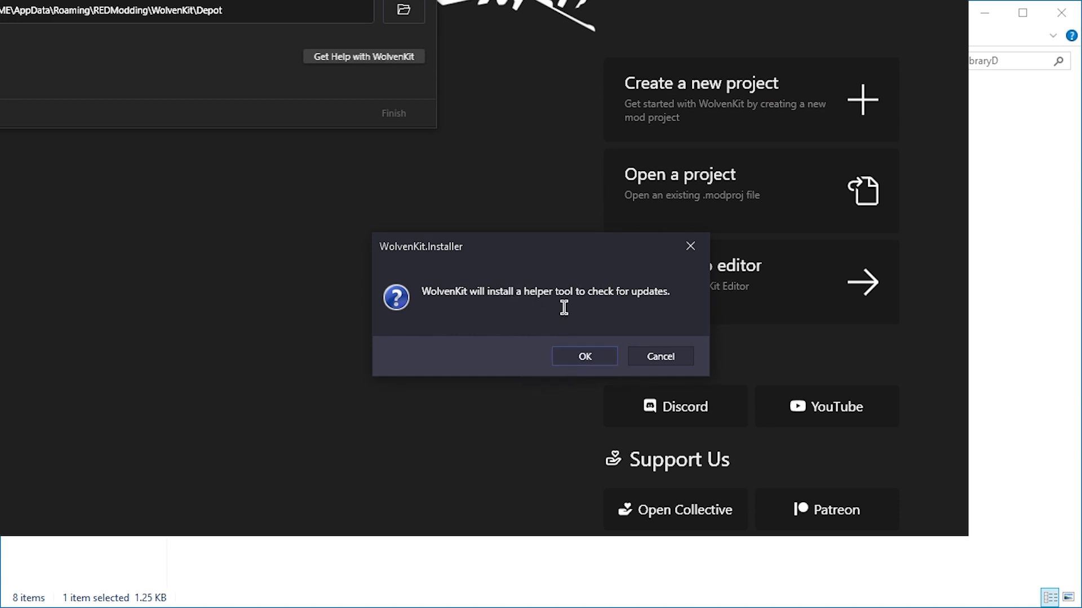
left_click(584, 357)
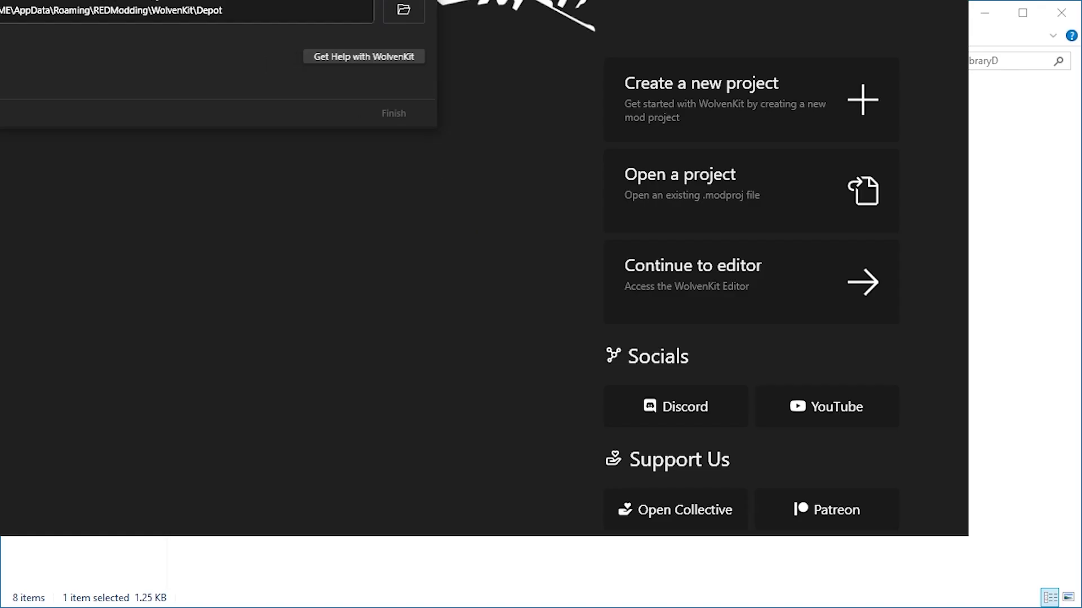
Set the game executable path in First Setup to D:\EpicLibraryD\Cyberpunk2077\bin\x64\Cyberpunk2077.exe
left_click_drag(131, 1, 517, 149)
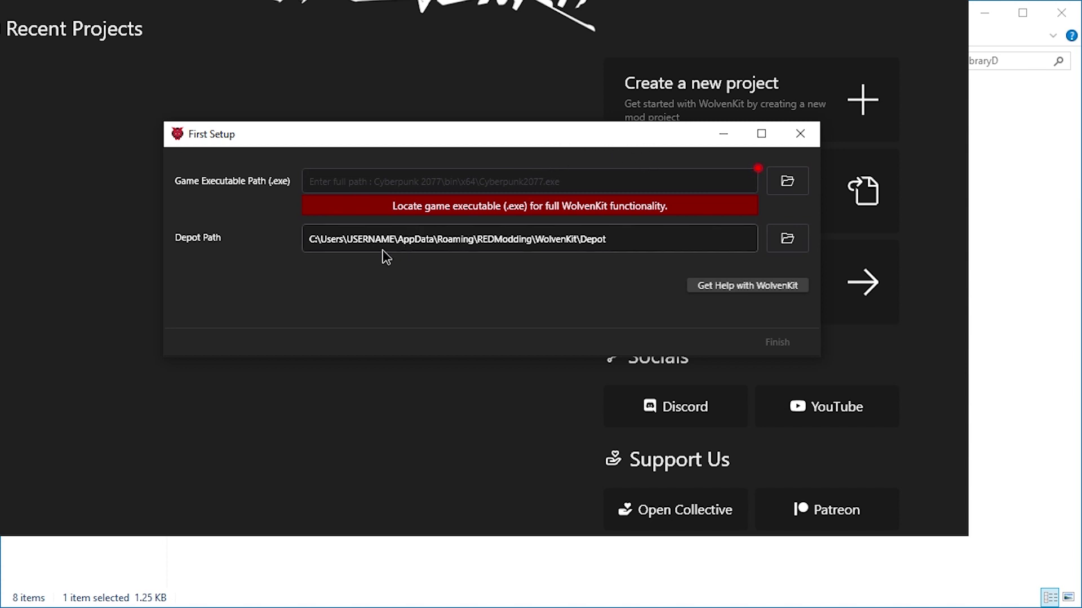
left_click(787, 182)
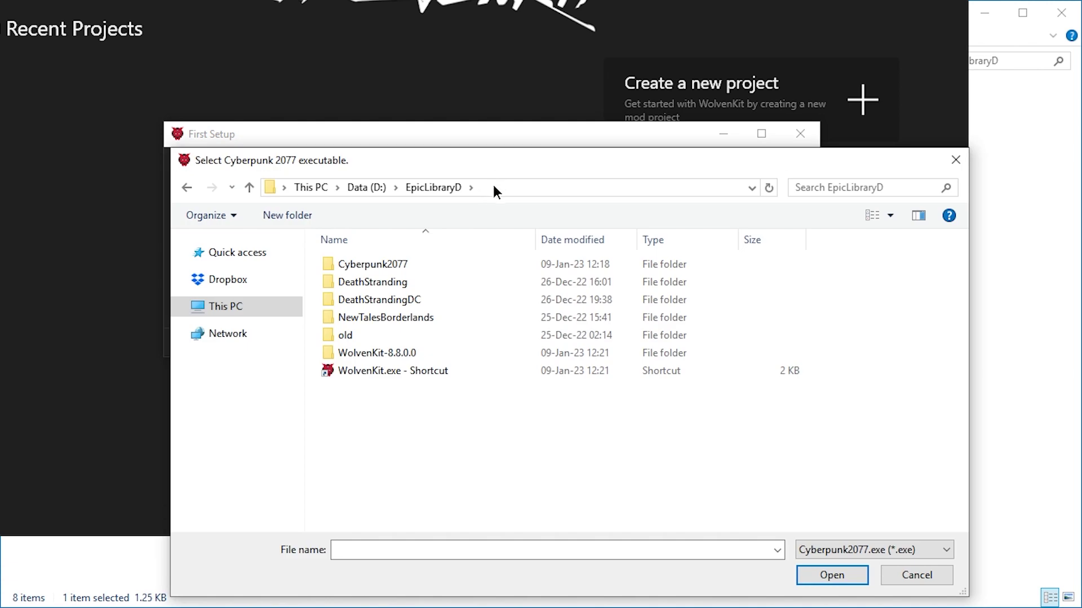
left_click_drag(510, 169, 535, 133)
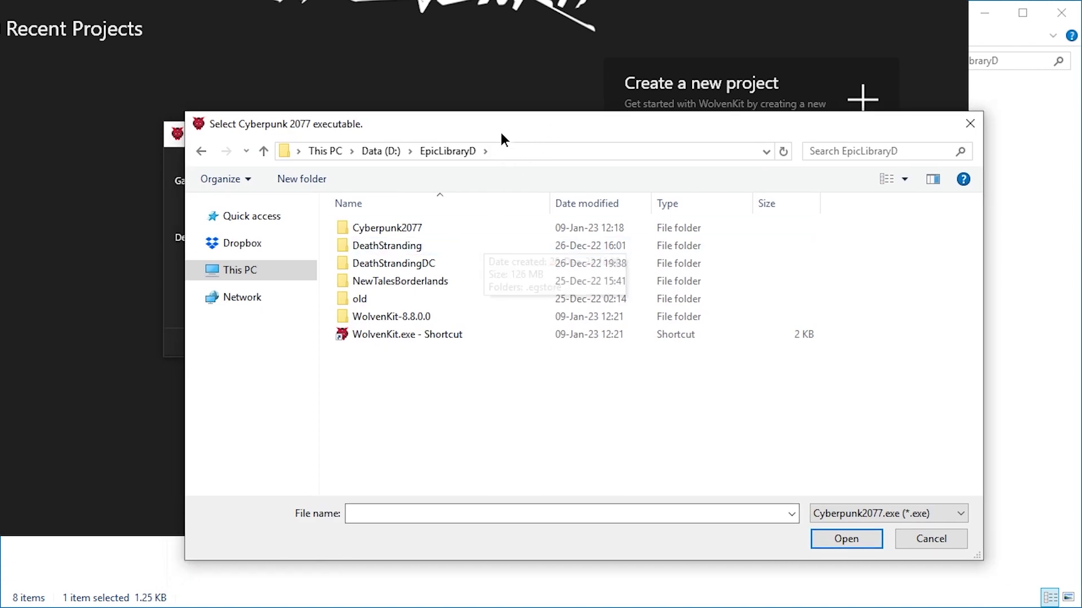
double_click(391, 229)
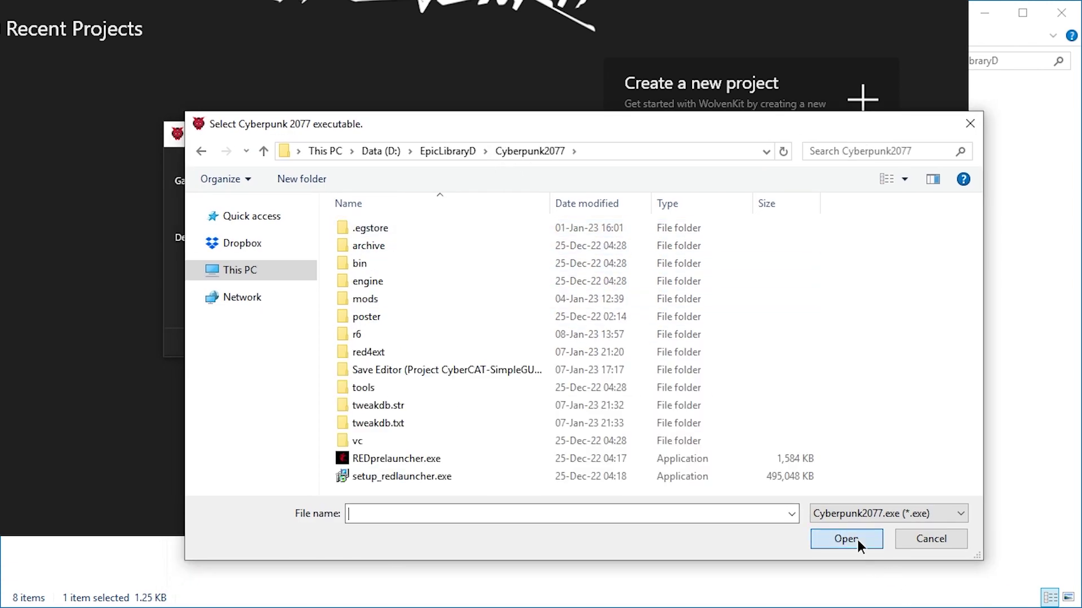
double_click(369, 263)
double_click(364, 227)
double_click(375, 281)
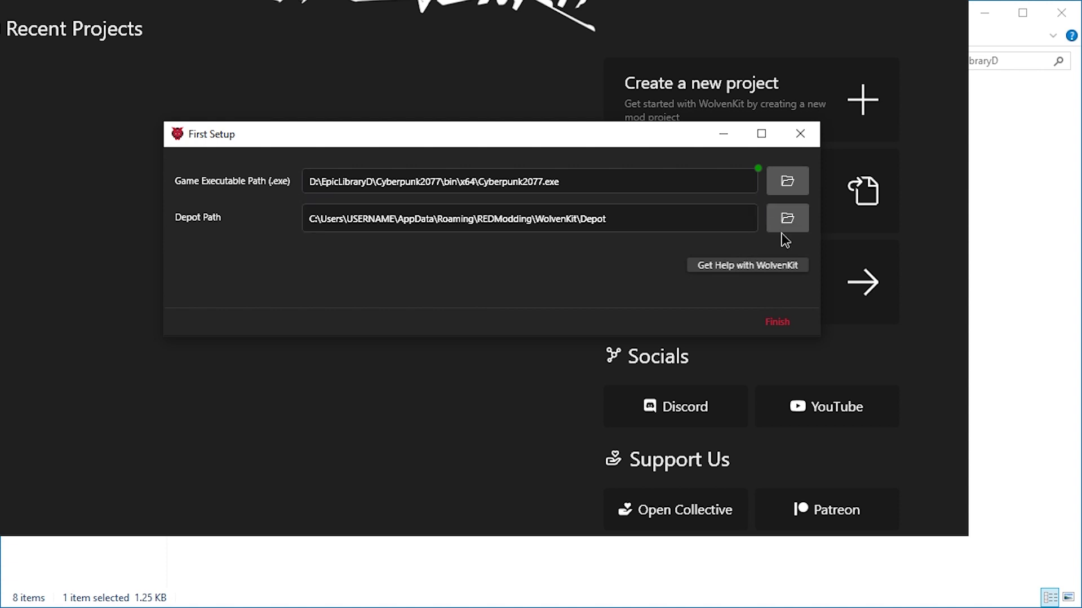
Set the depot path to a new folder named Wolvenkitfolderforsomething in D:\WolvenProject and finish the first setup
left_click_drag(717, 259, 344, 258)
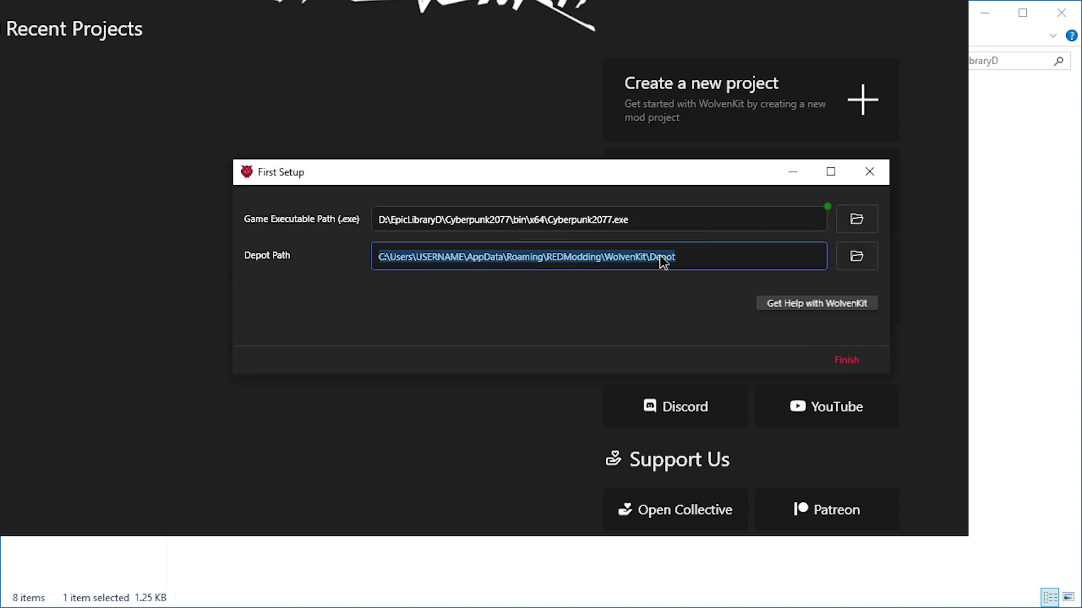
left_click(856, 256)
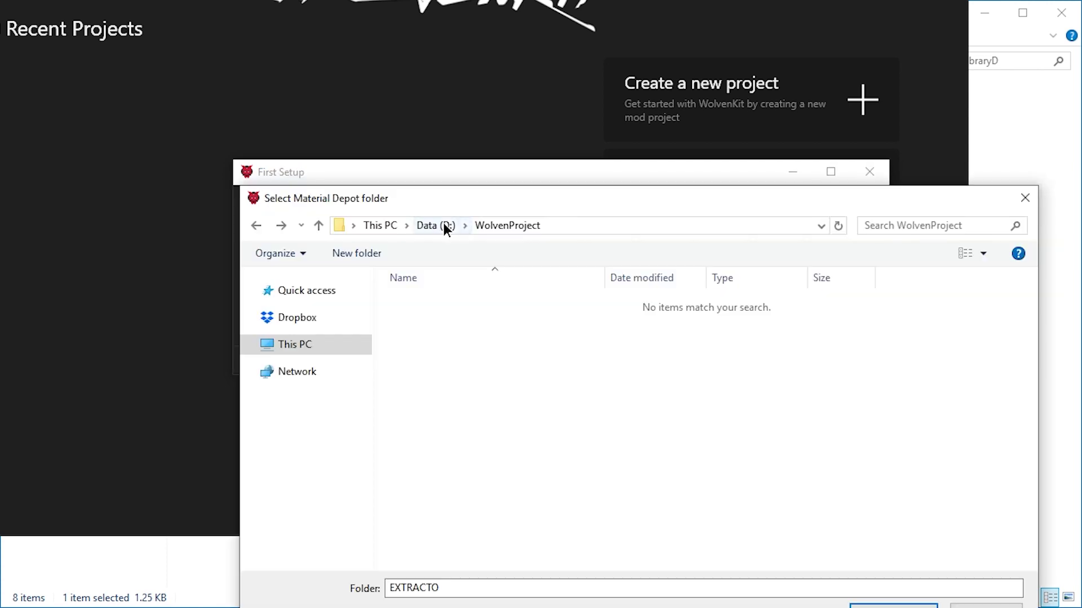
left_click(567, 226)
left_click_drag(475, 230, 365, 252)
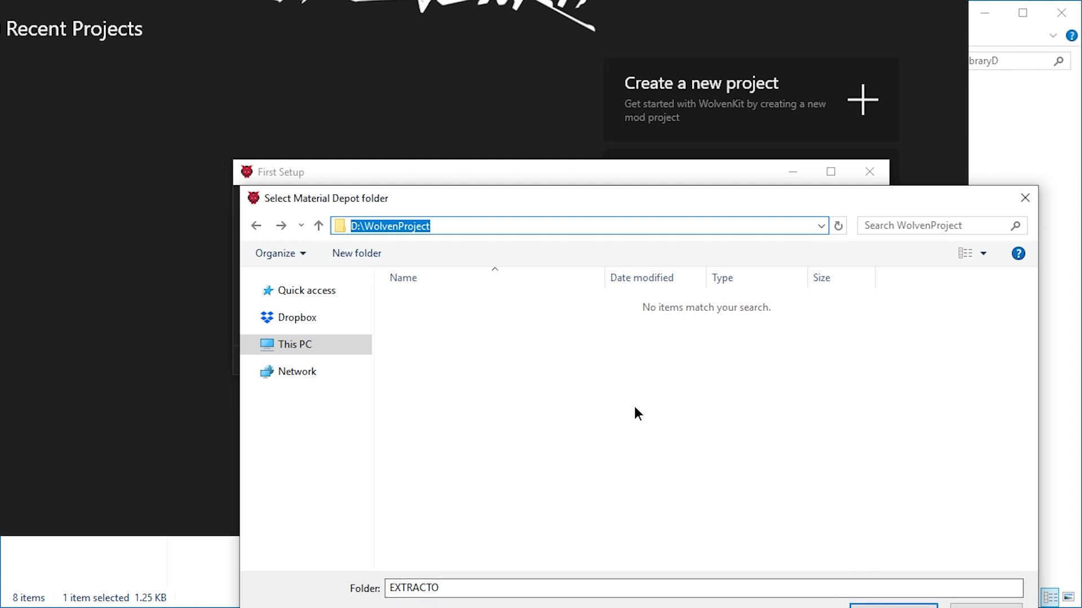
key("ctrl+shift+n")
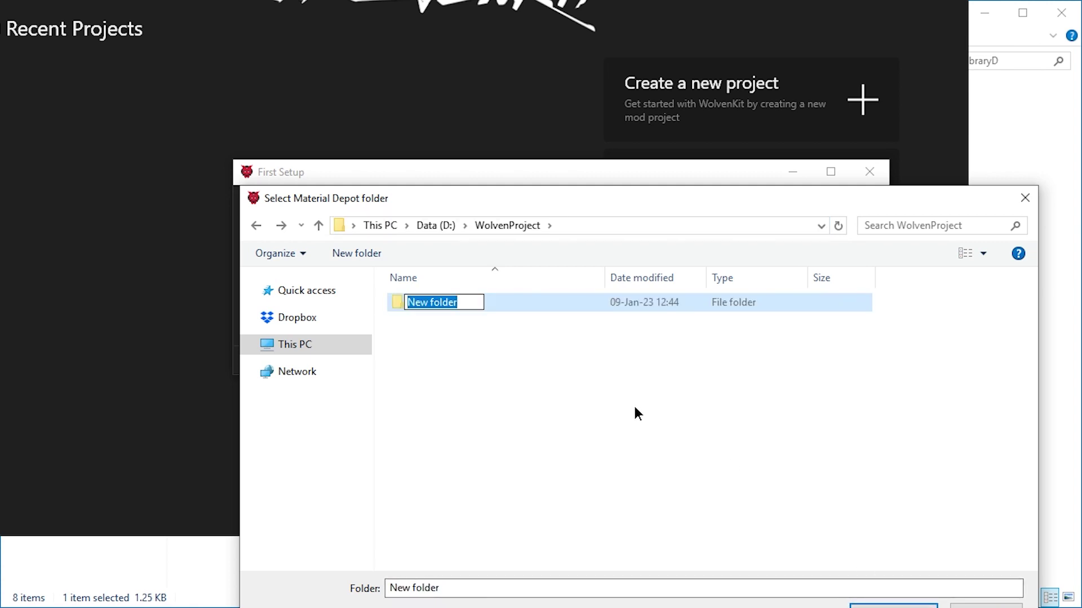
type("Wolve")
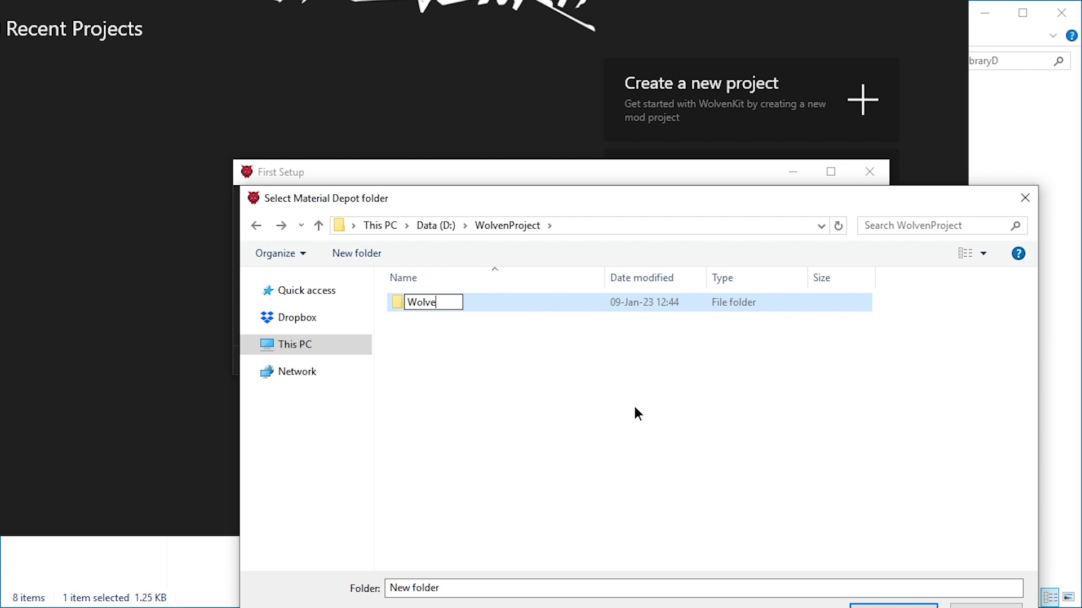
type("nkitfolderfo")
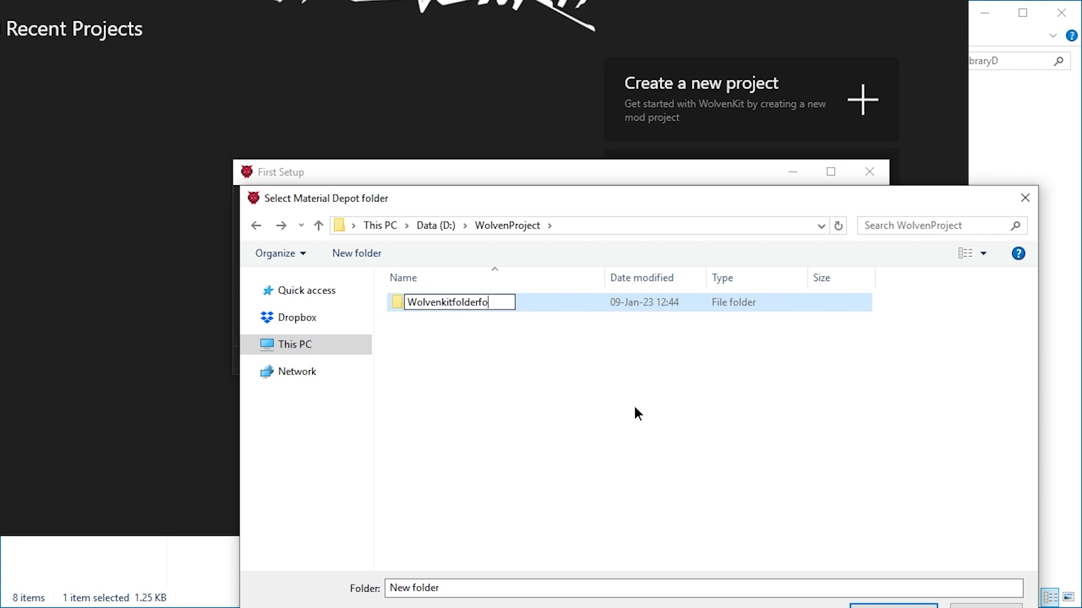
type("rsomething")
key("Return")
key("Return")
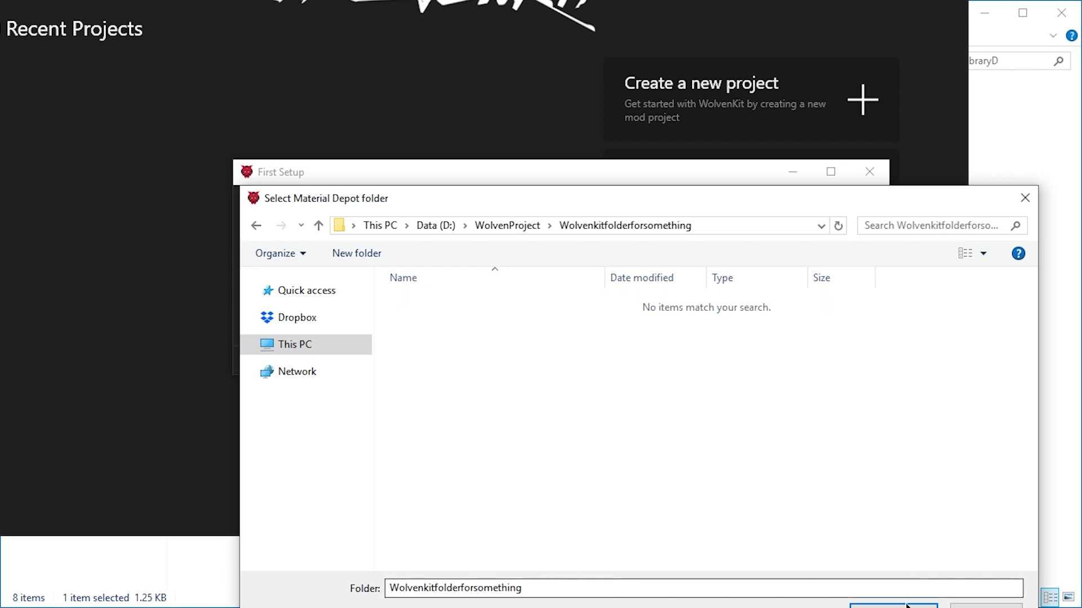
left_click(879, 561)
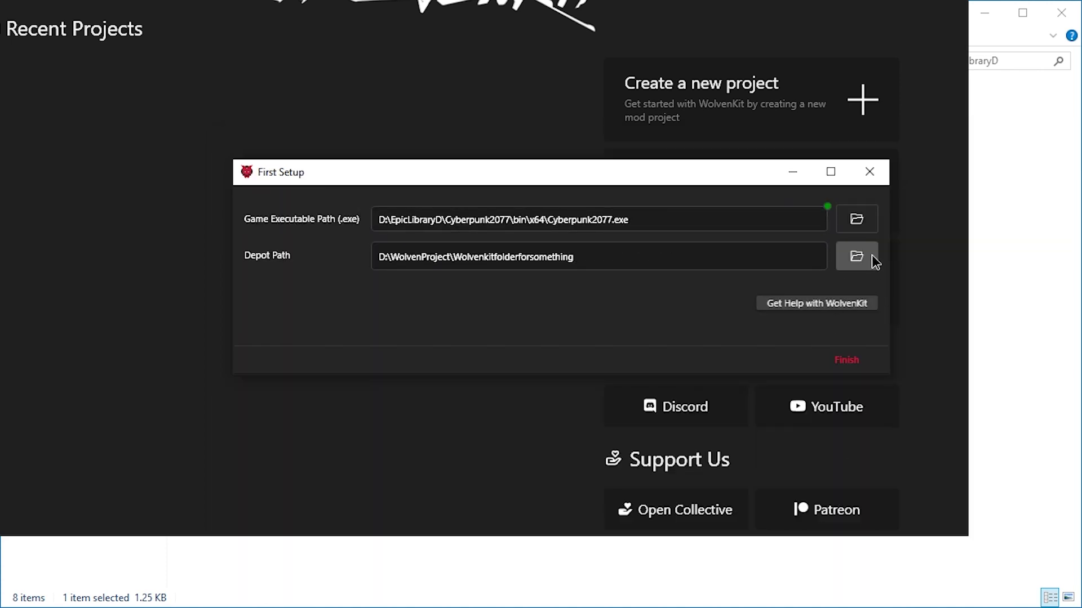
left_click(846, 360)
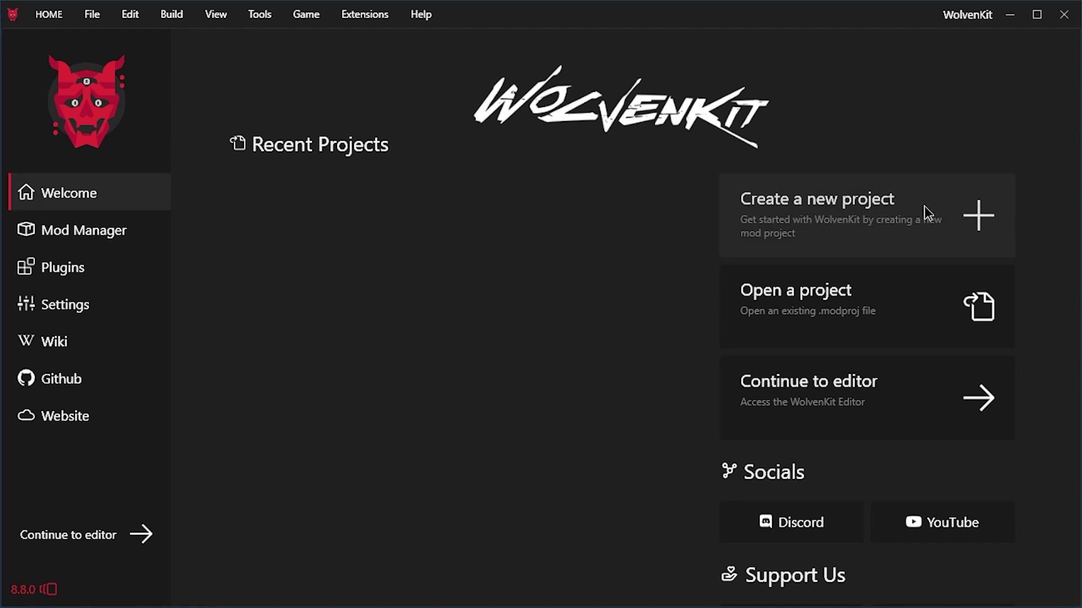
Create a new project named EXTRACTO, located in a new folder named EXTRACTOPROJ inside D:\WolvenProject
left_click(951, 217)
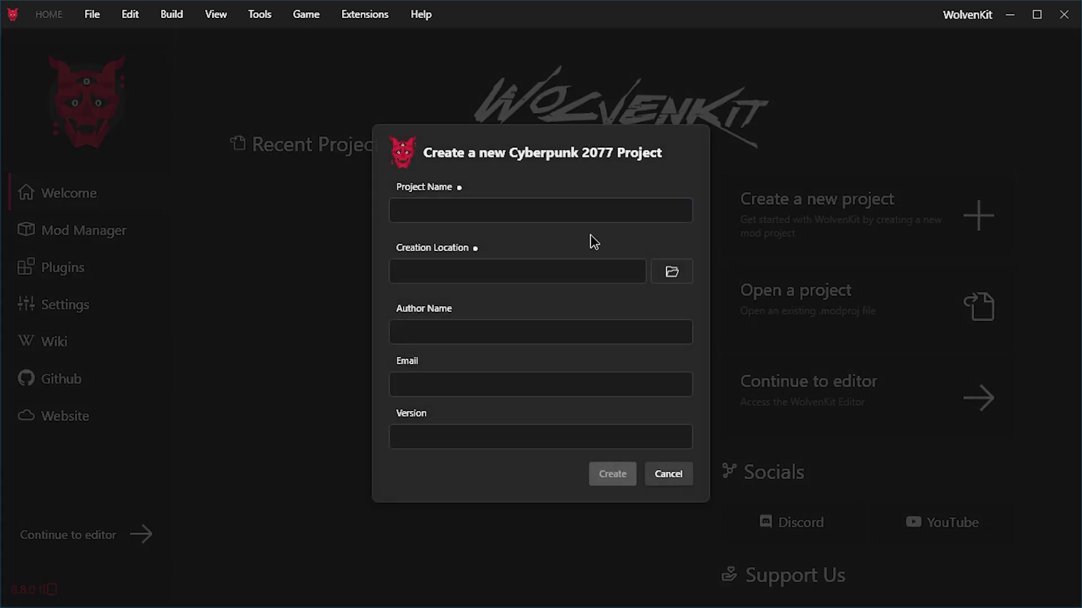
left_click(580, 219)
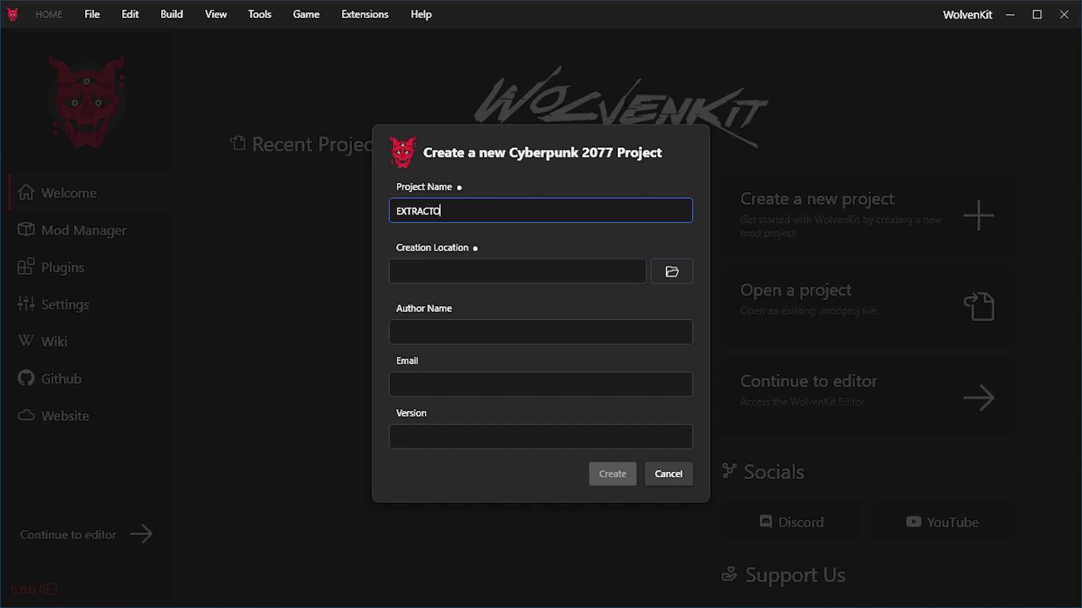
left_click(673, 271)
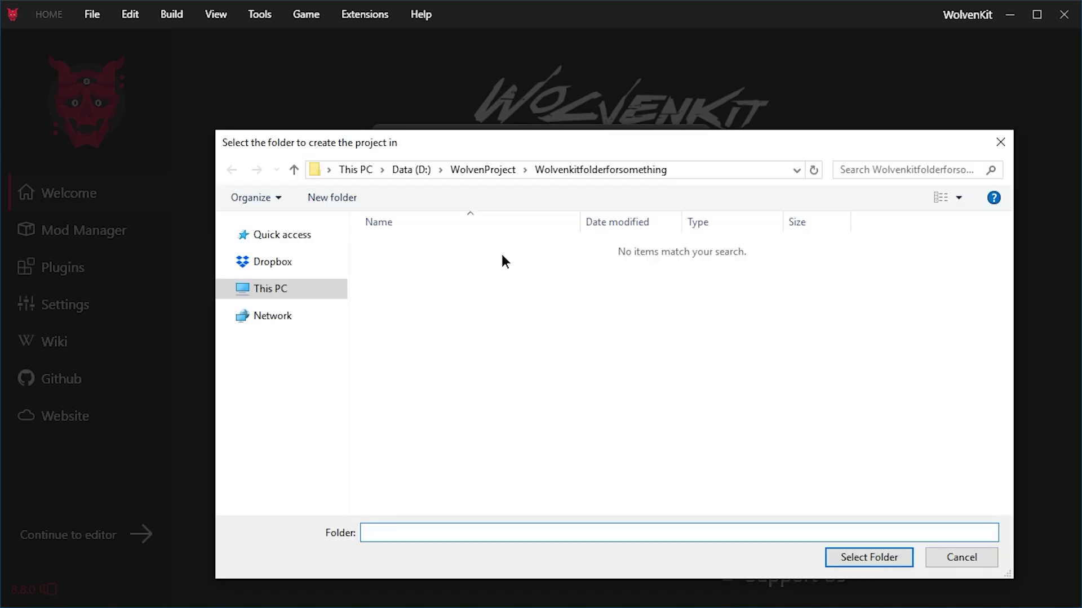
left_click(488, 170)
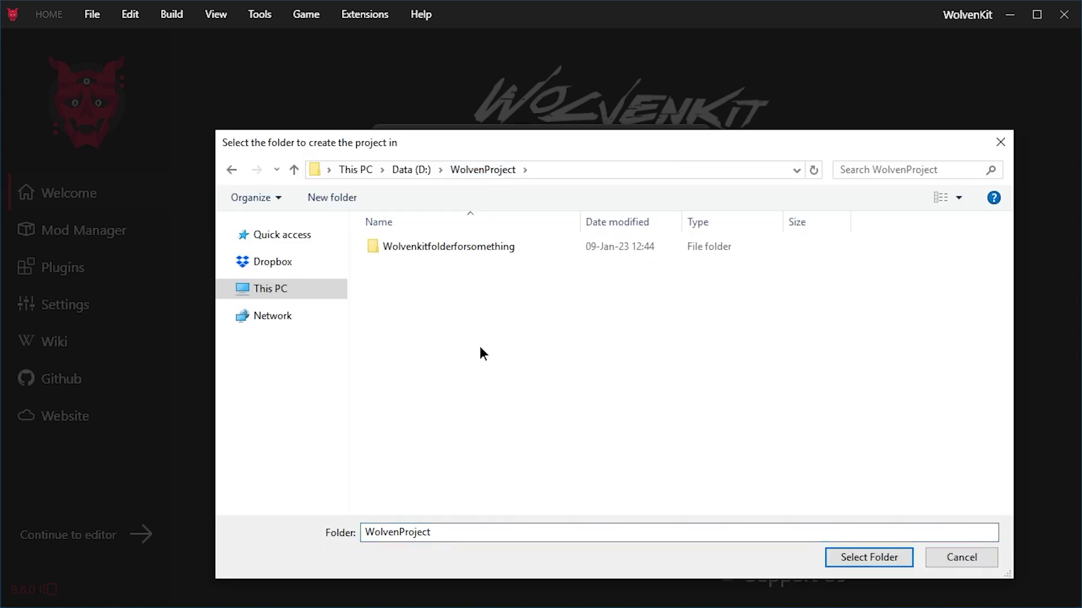
key("ctrl+shift+n")
type("EXTRACT")
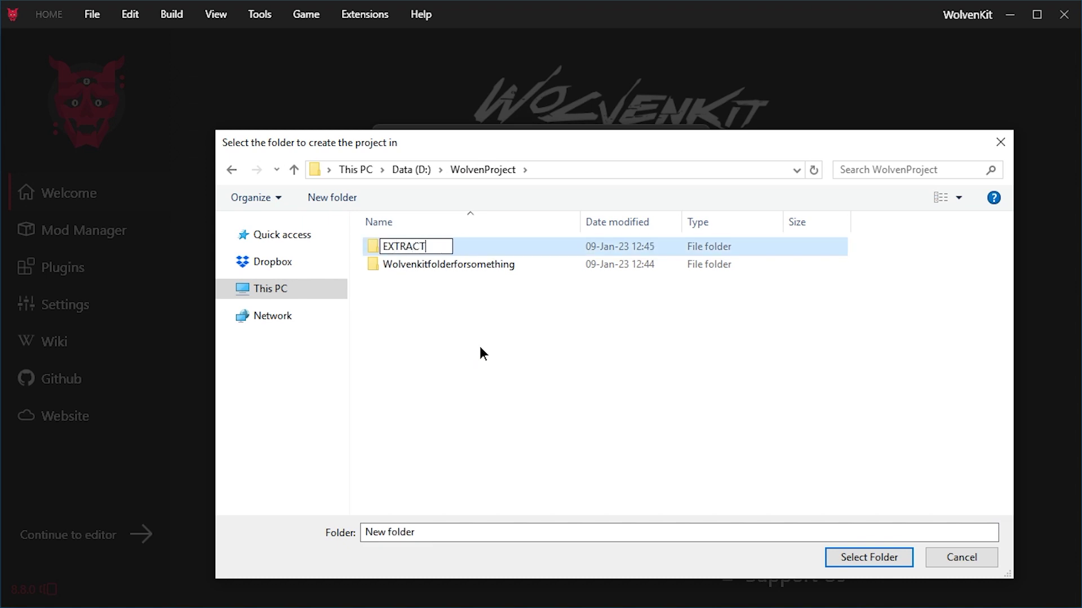
type("OPROJ")
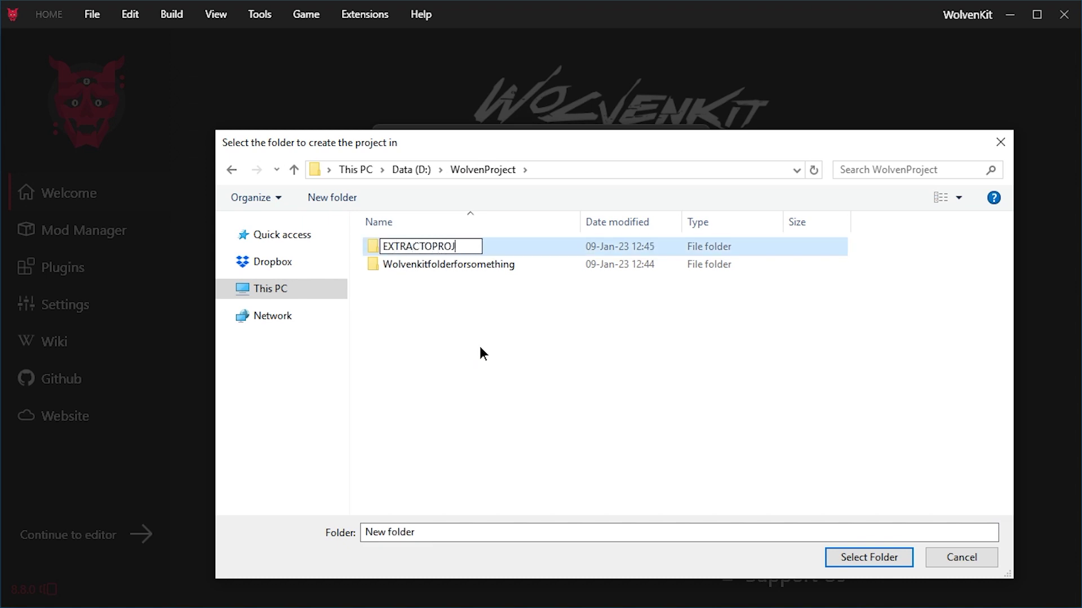
key("Return")
double_click(480, 248)
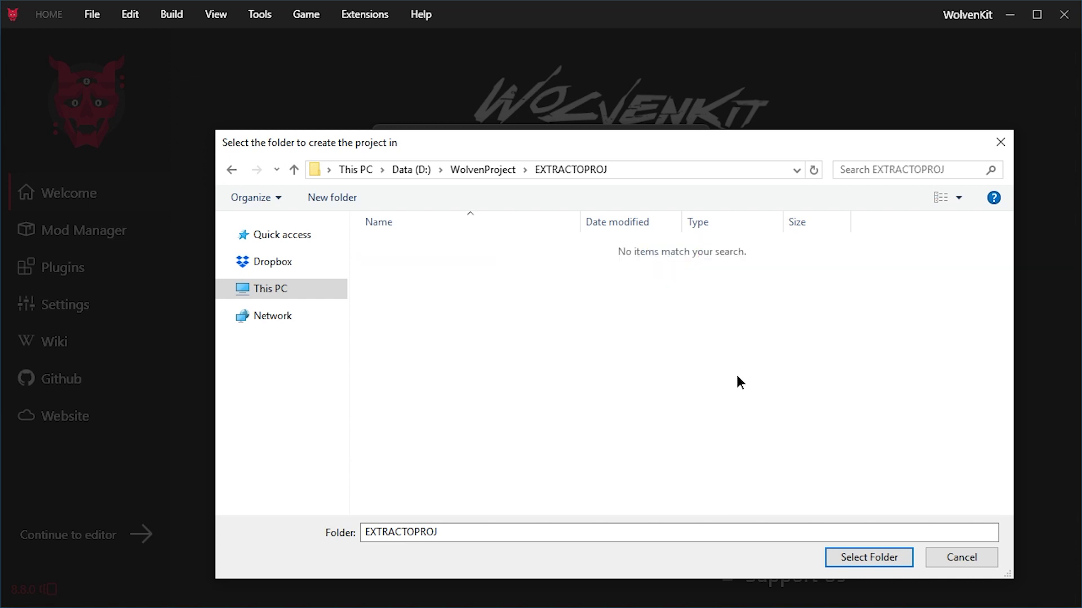
left_click(847, 557)
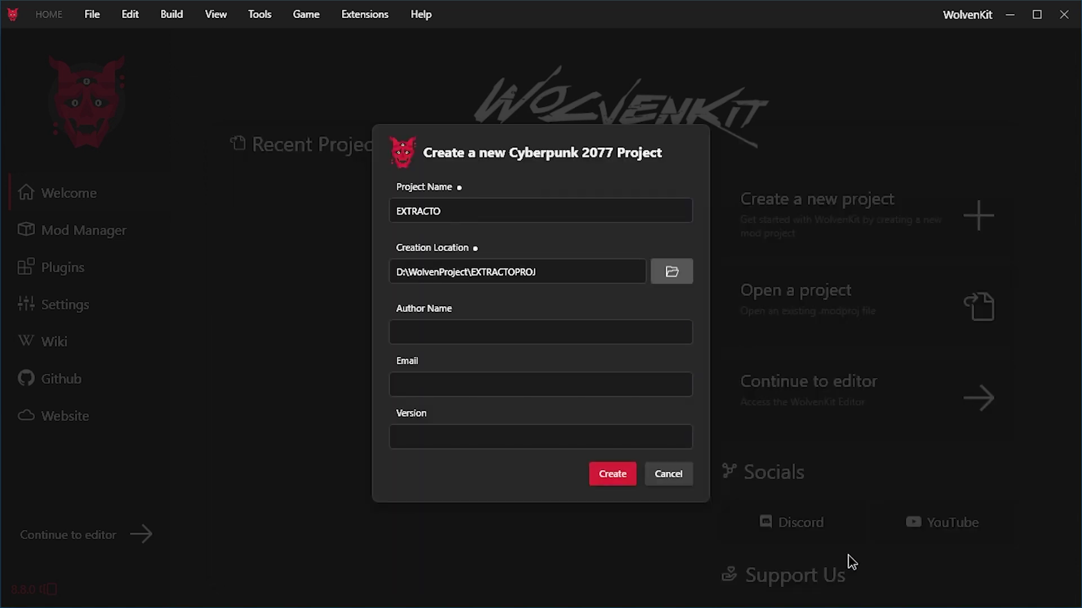
left_click(603, 472)
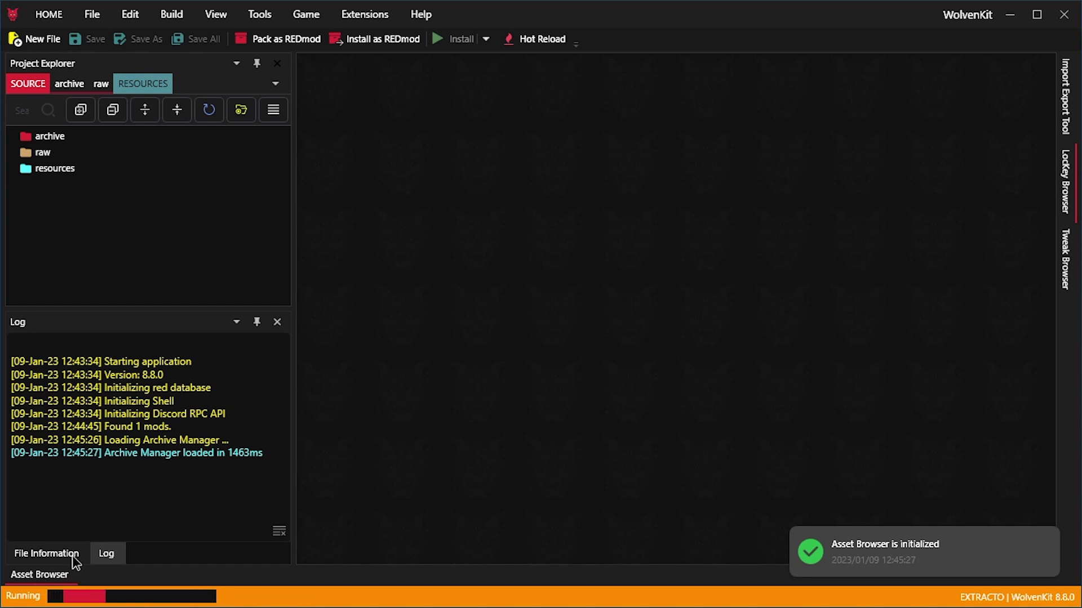
Open the Asset Browser and pin it so that it stays docked below the editor area
mouse_move(836, 562)
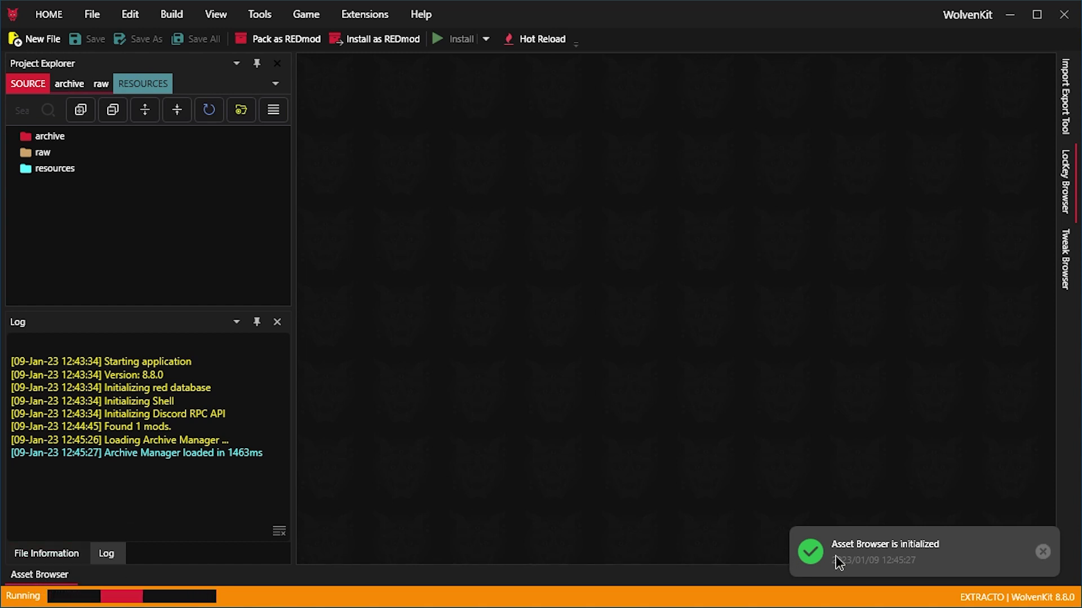
left_click(62, 576)
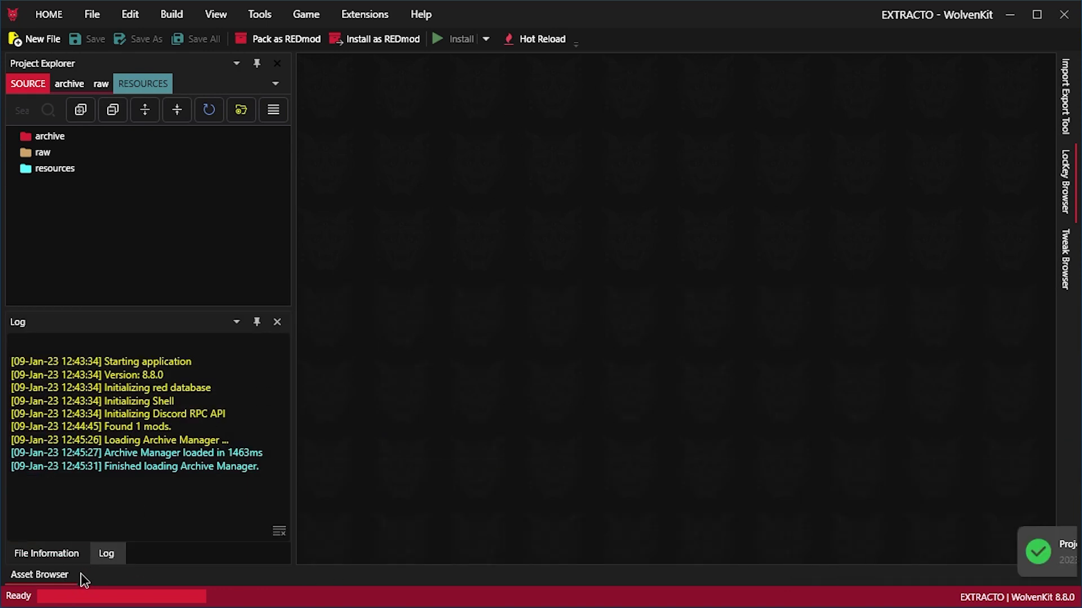
left_click(55, 574)
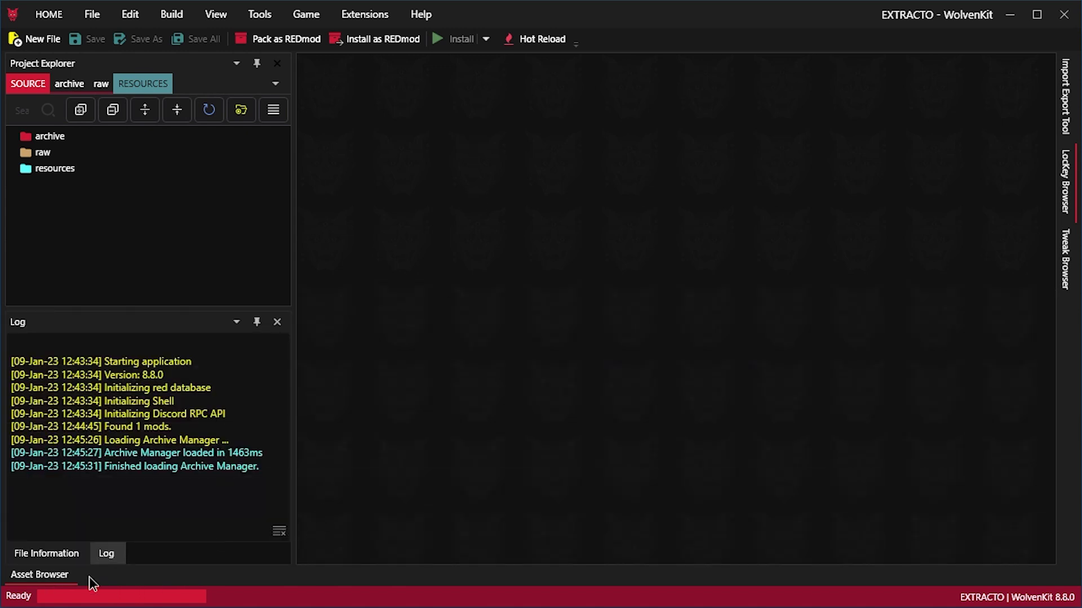
mouse_move(35, 575)
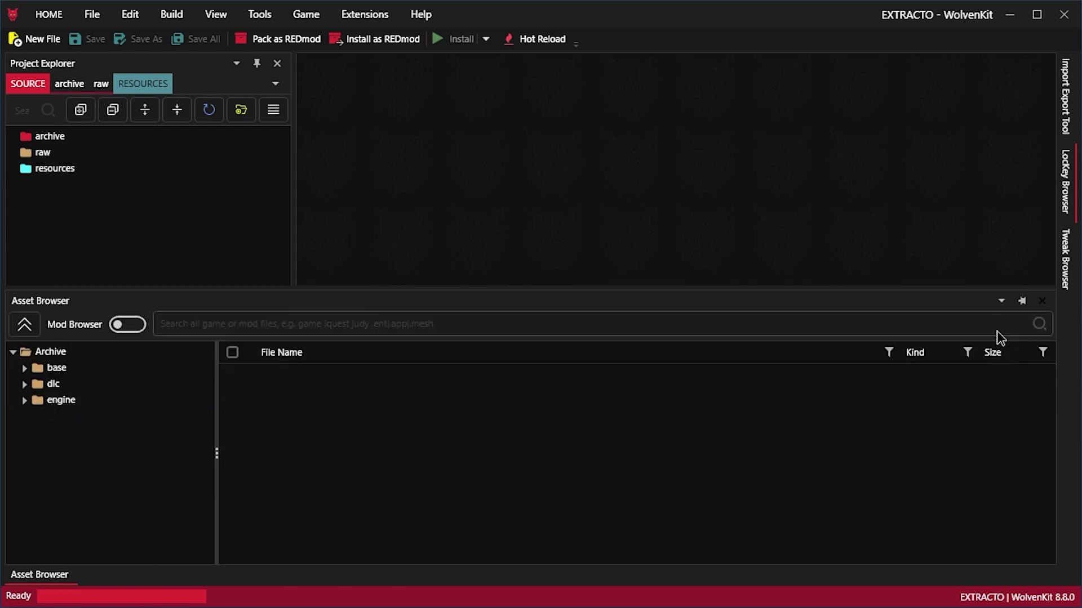
left_click(1021, 300)
left_click_drag(850, 303, 857, 374)
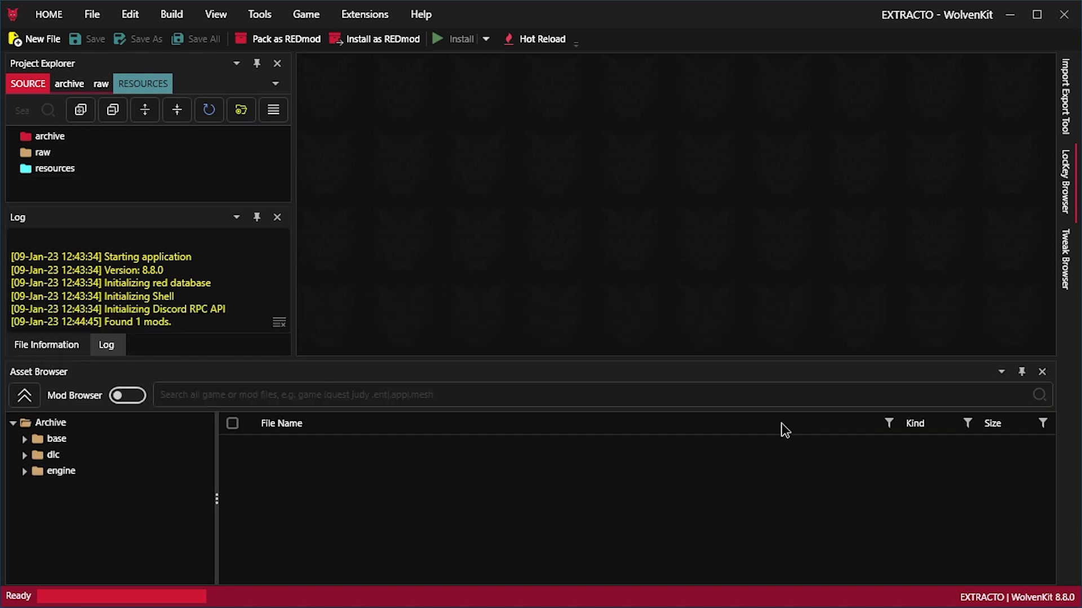
Take region screenshots of the Asset Browser, the Project Explorer and the collapsed Import Export Tool label
key("Print")
left_click_drag(4, 358, 1081, 604)
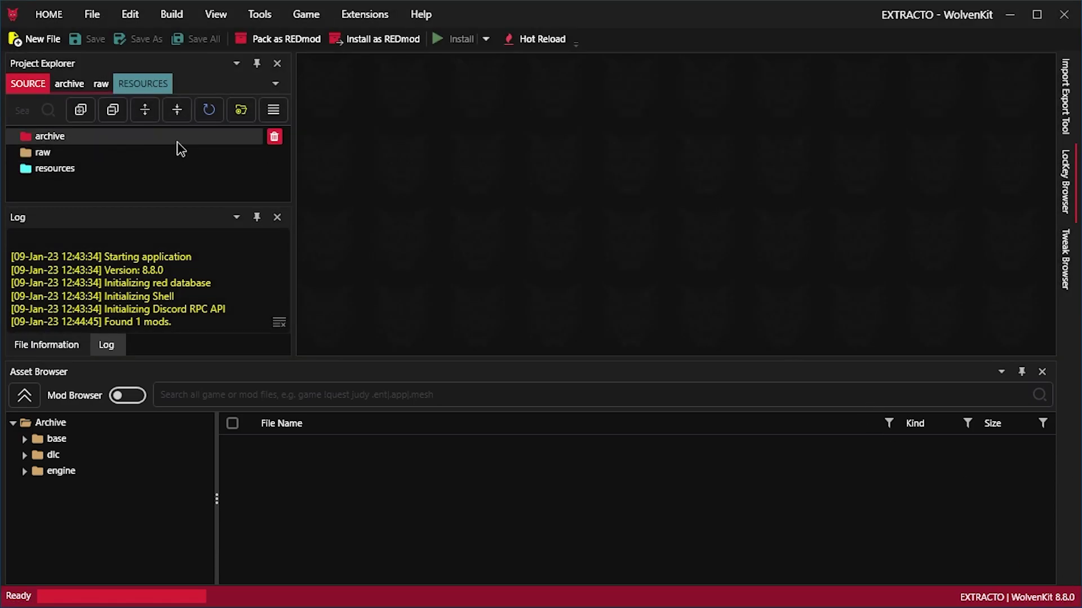
key("Print")
left_click_drag(8, 73, 315, 223)
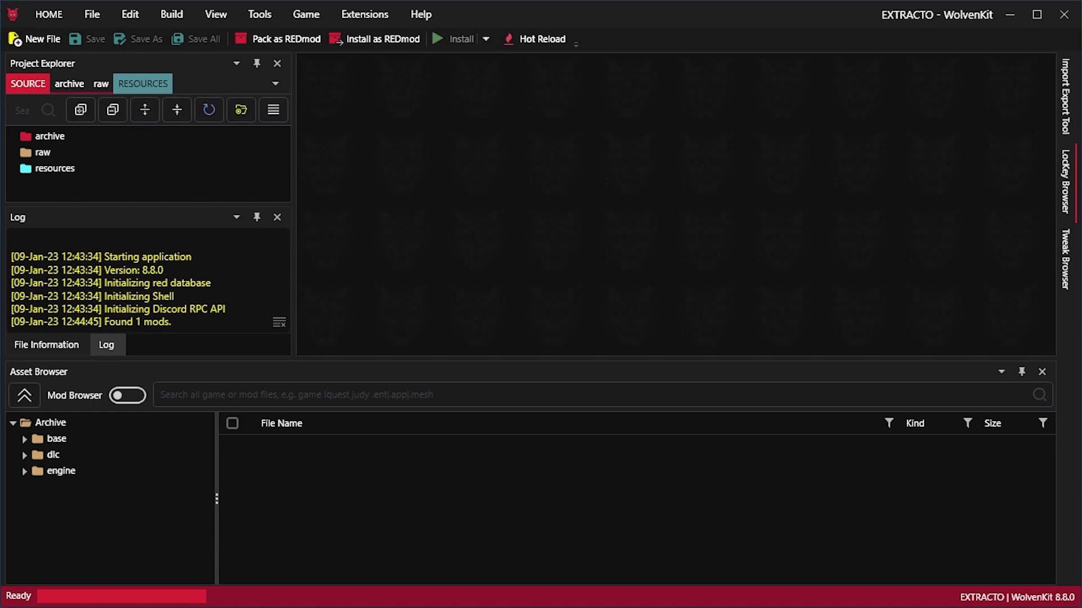
key("Print")
left_click_drag(1081, 56, 1042, 151)
key("ctrl+c")
Show the Import Export Tool, copy a region screenshot of it, and collapse it again
left_click(1070, 90)
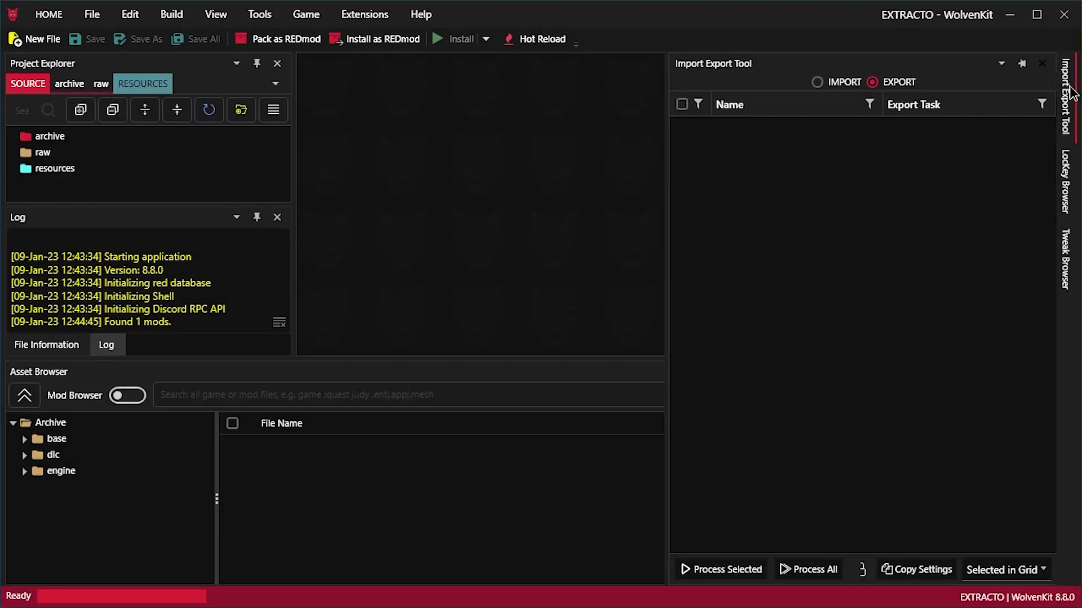
key("Print")
left_click_drag(1073, 51, 663, 581)
key("ctrl+c")
left_click(559, 165)
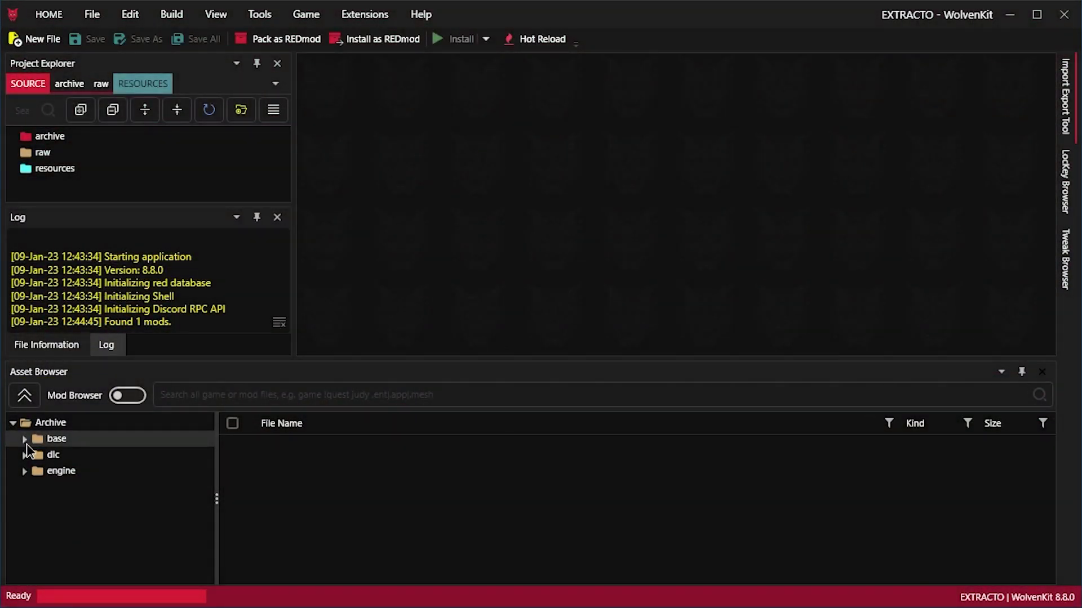
Expand the base archive in the Asset Browser and open its movies folder
scroll(48, 461, "down", 4)
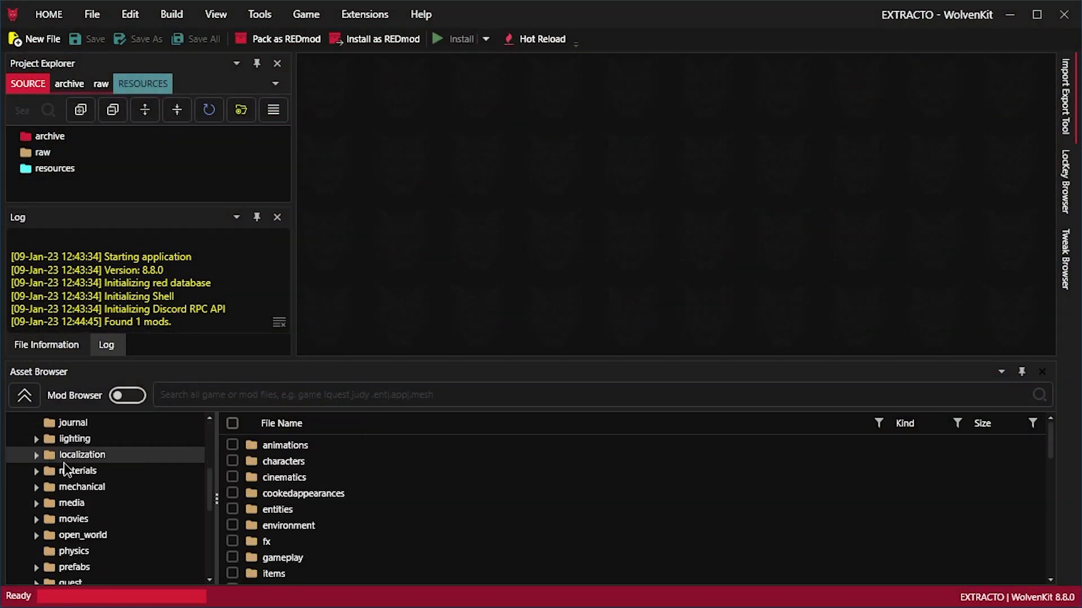
scroll(65, 462, "down", 2)
scroll(67, 469, "up", 1)
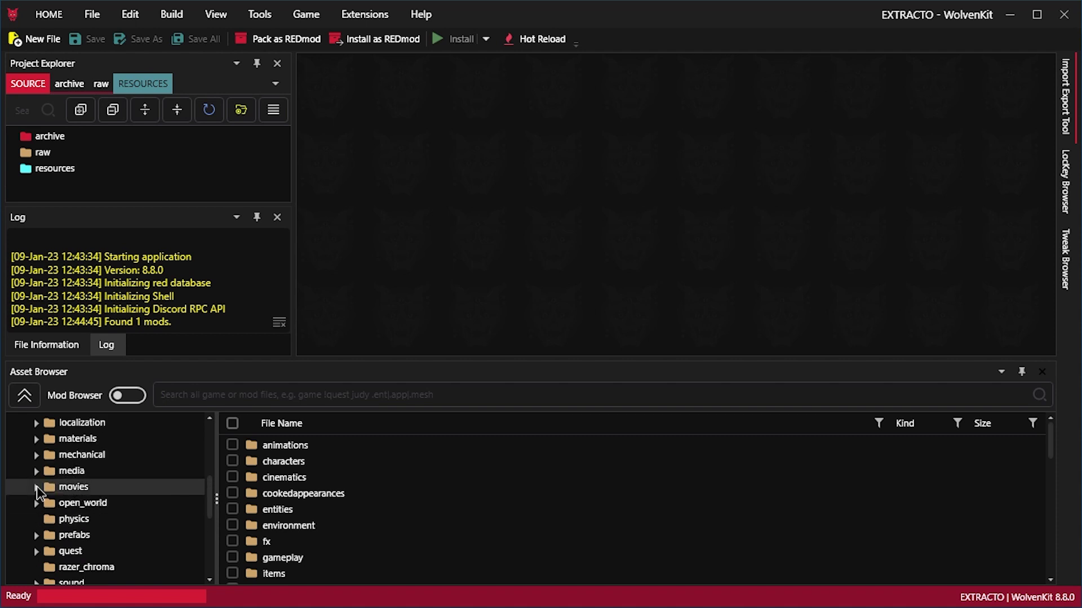
left_click(66, 491)
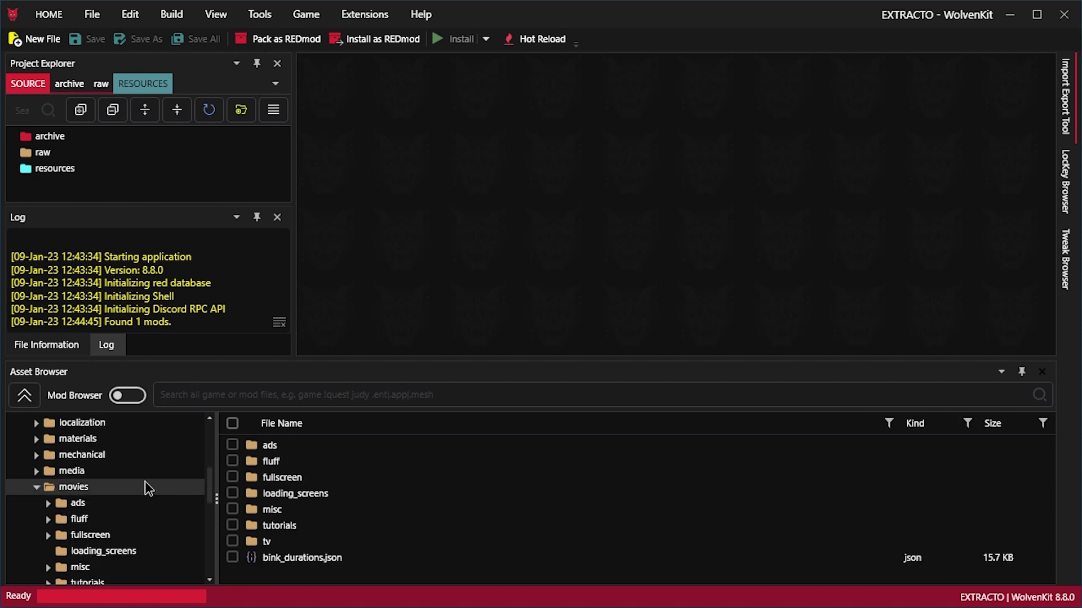
scroll(96, 504, "down", 1)
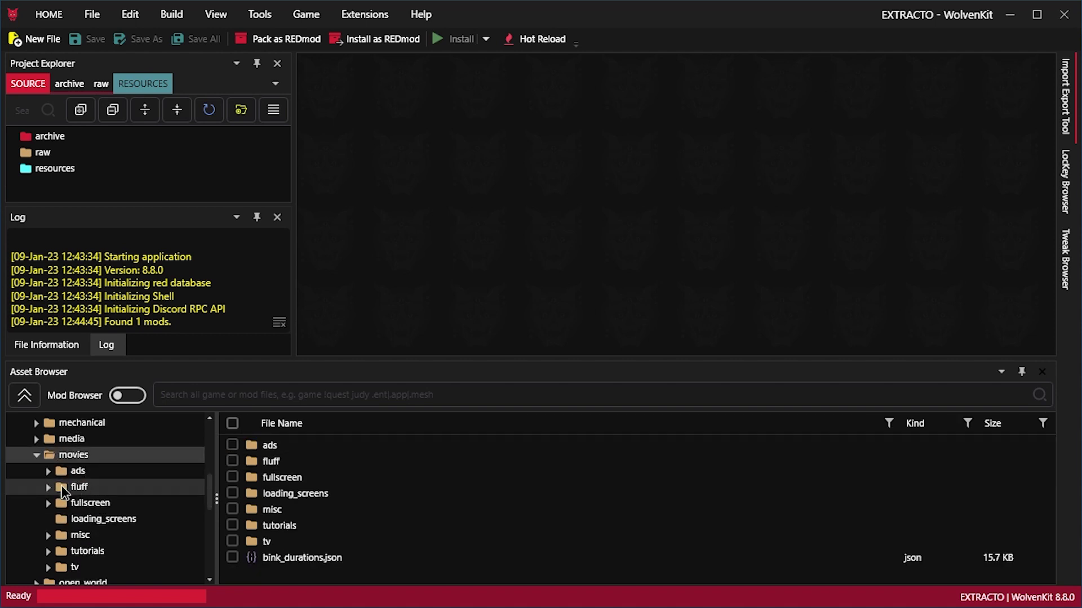
Look through the fluff and ads folders under movies and expand the tutorials folder
left_click(60, 487)
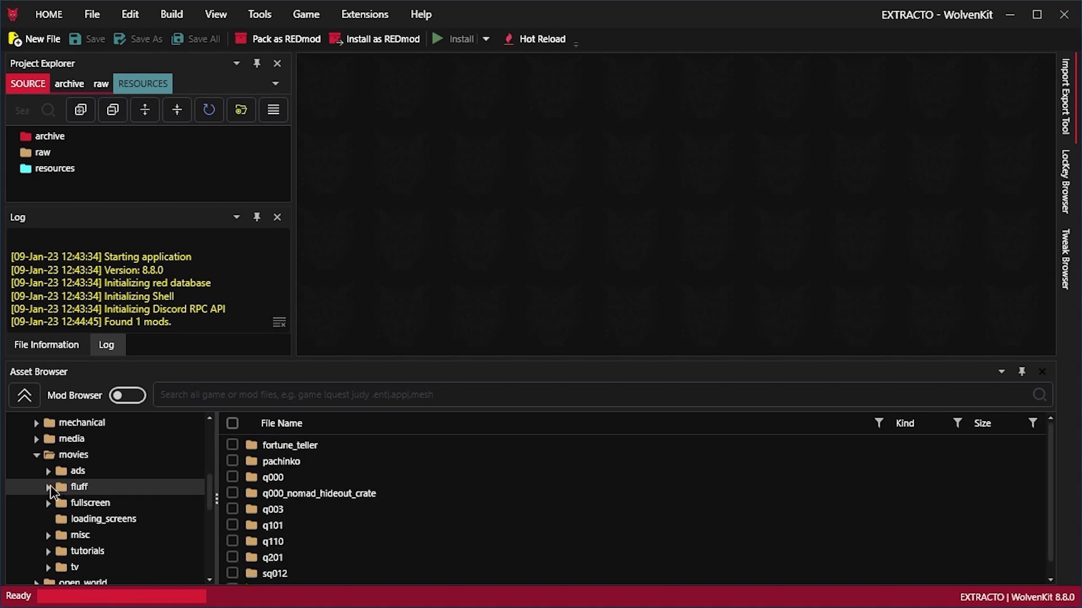
left_click(84, 472)
scroll(120, 485, "down", 1)
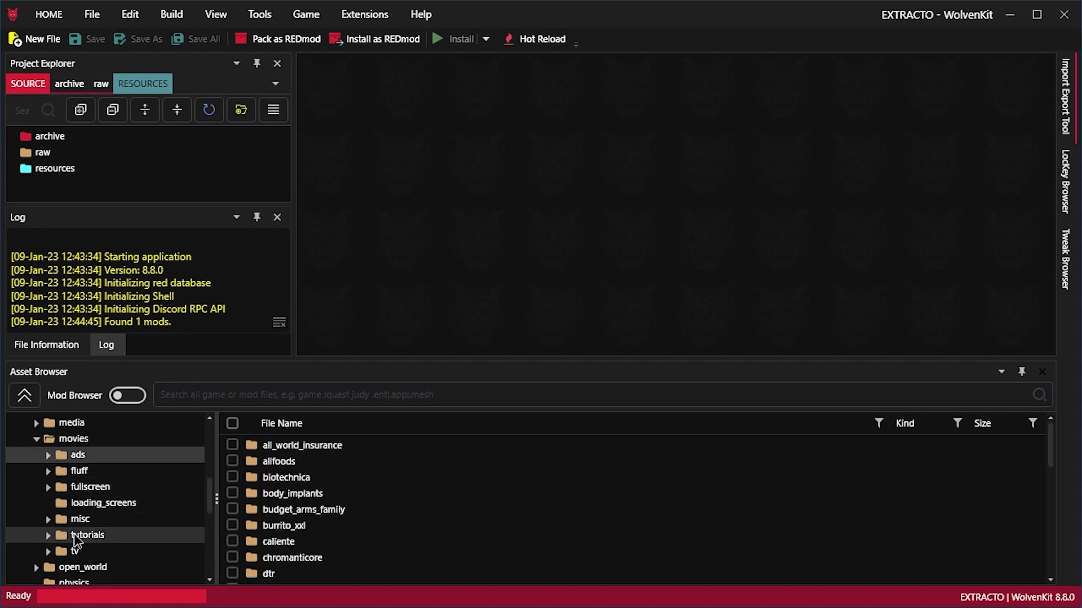
left_click(74, 533)
left_click(49, 537)
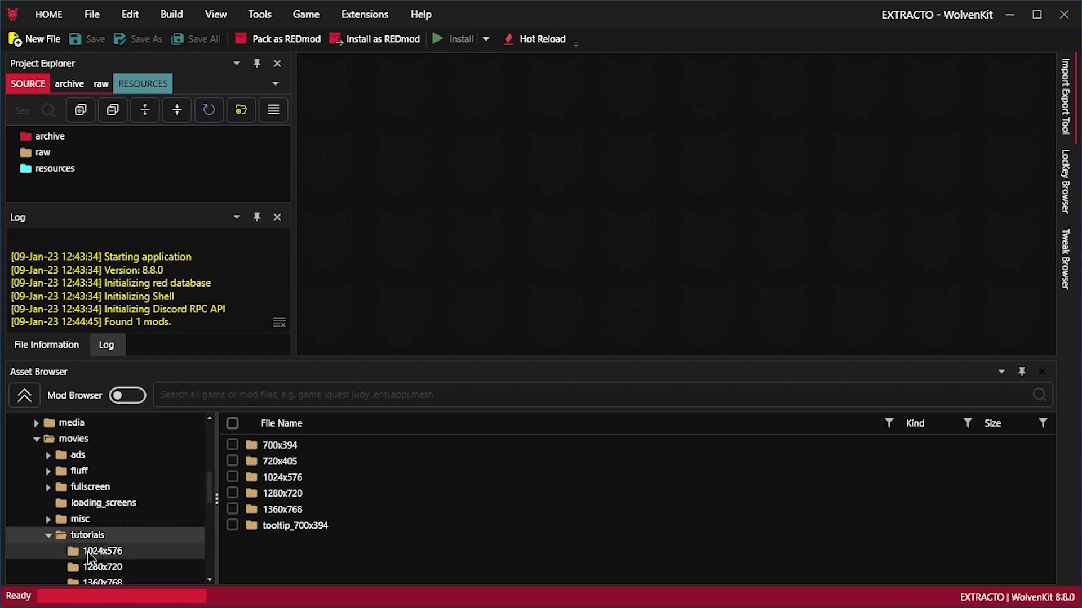
Open the 1024x576 tutorials folder and preview the video dummy_1024x576.bk2 without adding it to the project
left_click(89, 552)
left_click(299, 454)
right_click(300, 454)
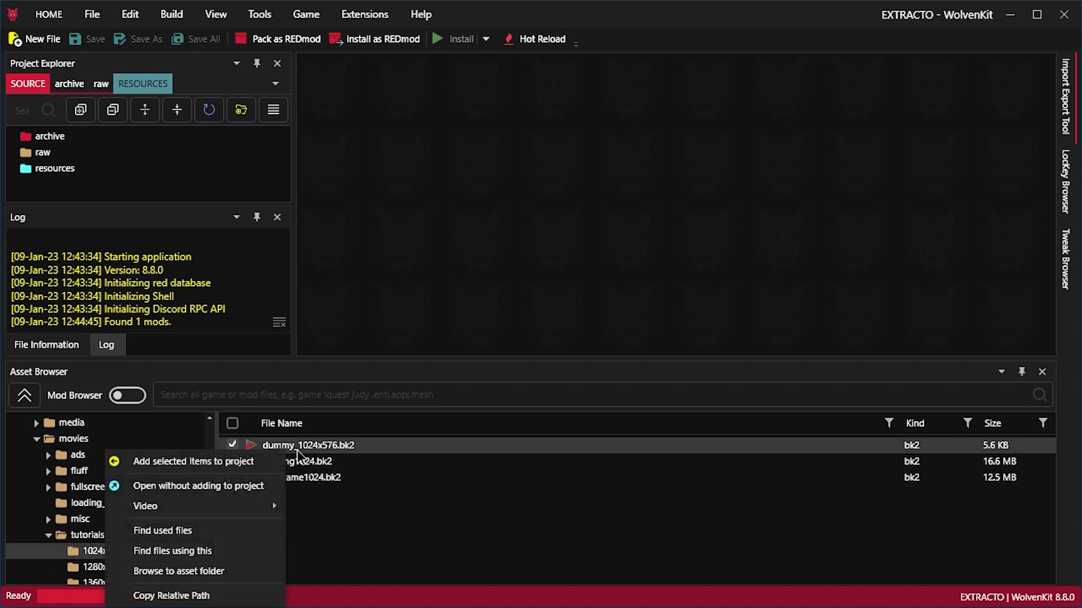
mouse_move(216, 510)
left_click(59, 506)
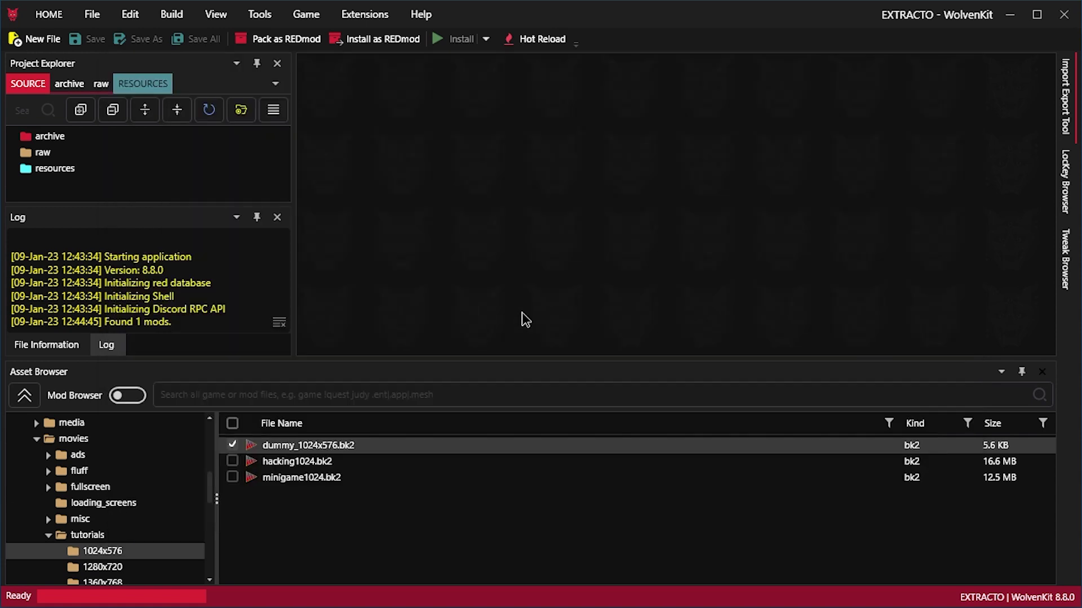
Preview the video minigame1024.bk2 from the 1024x576 tutorials folder
left_click(311, 473)
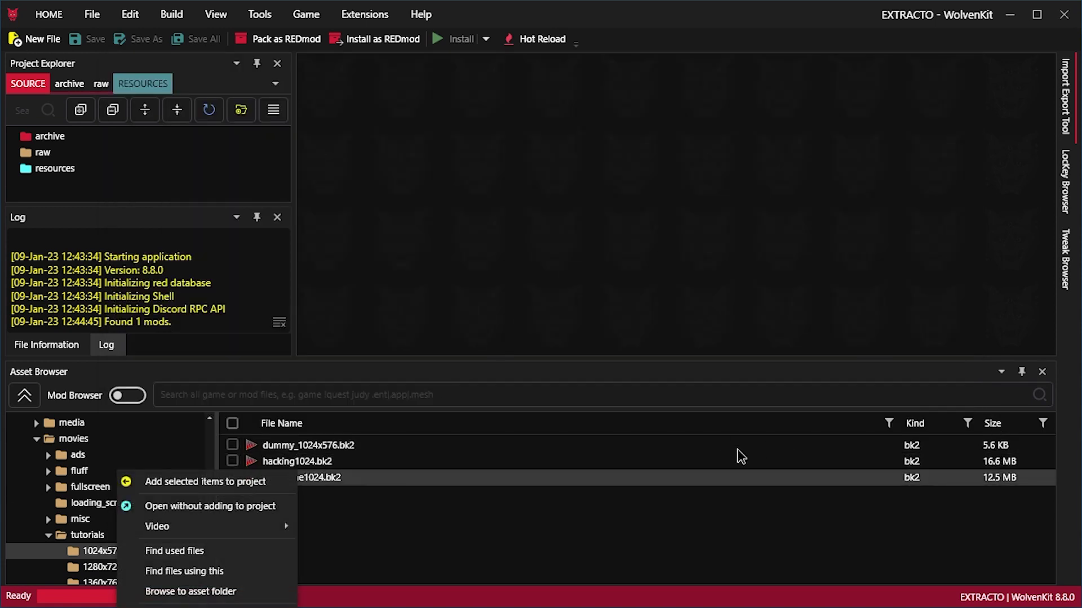
mouse_move(169, 526)
left_click(84, 526)
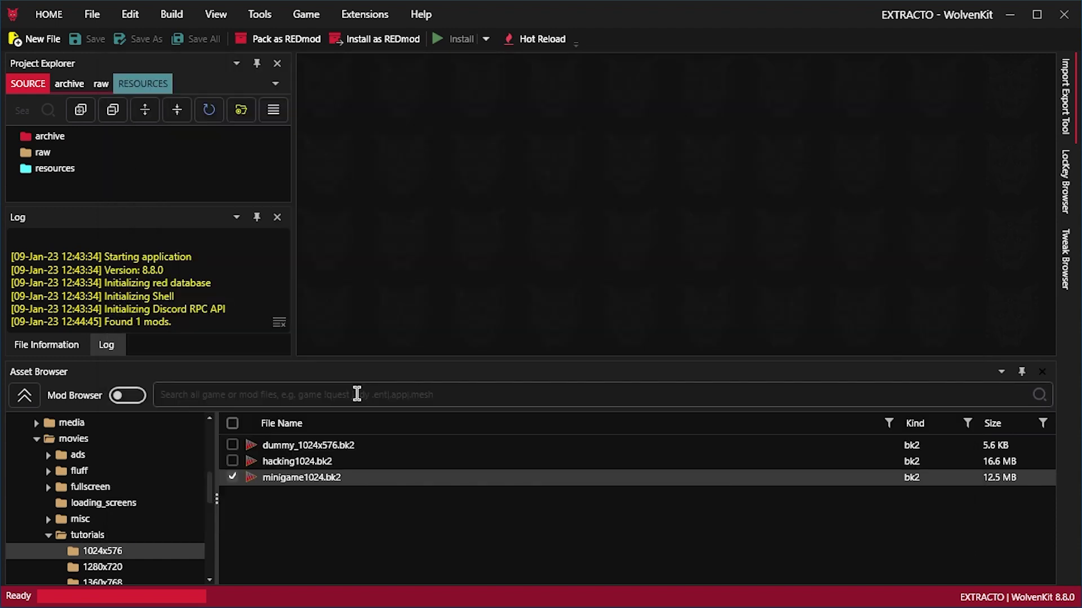
Open the burrito_xxl folder under movies\ads and play the video ad_burrito_xxl.bk2
scroll(147, 509, "down", 1)
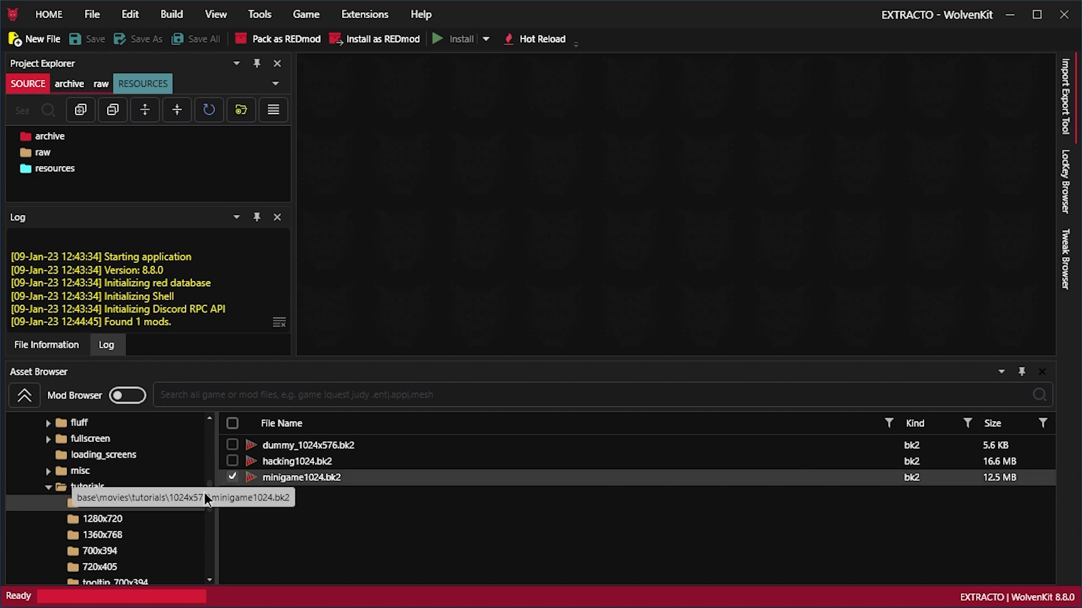
scroll(155, 485, "up", 2)
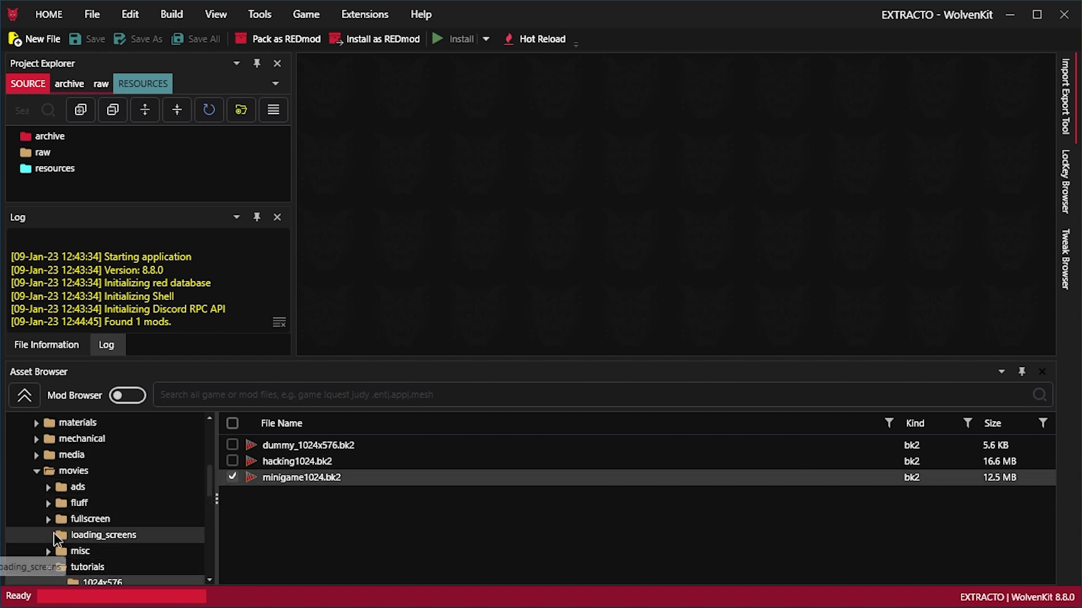
double_click(55, 488)
scroll(114, 491, "down", 1)
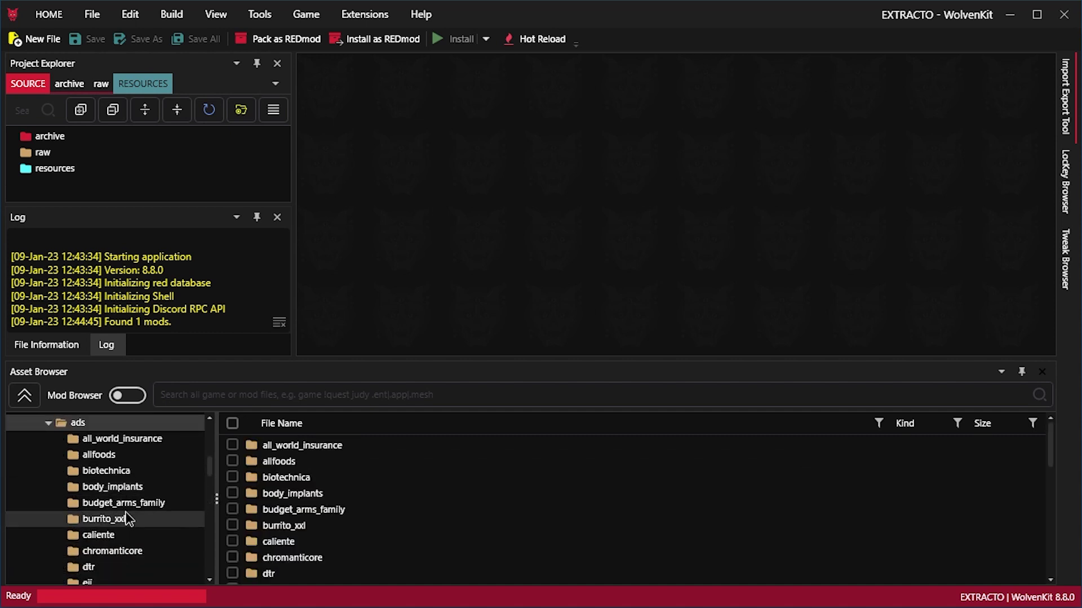
left_click(77, 522)
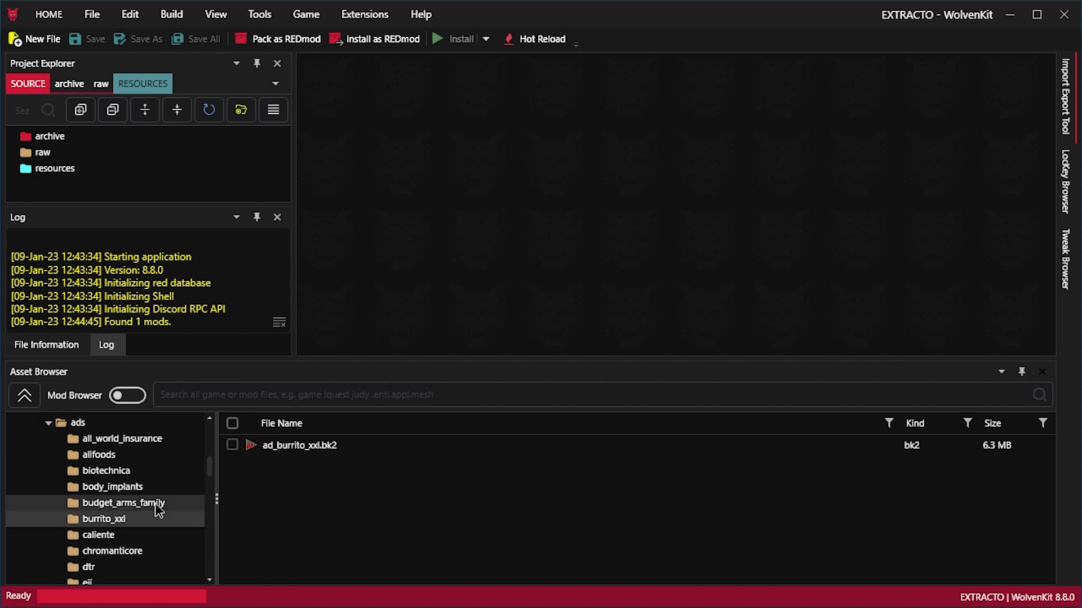
right_click(331, 449)
left_click(111, 503)
mouse_move(648, 365)
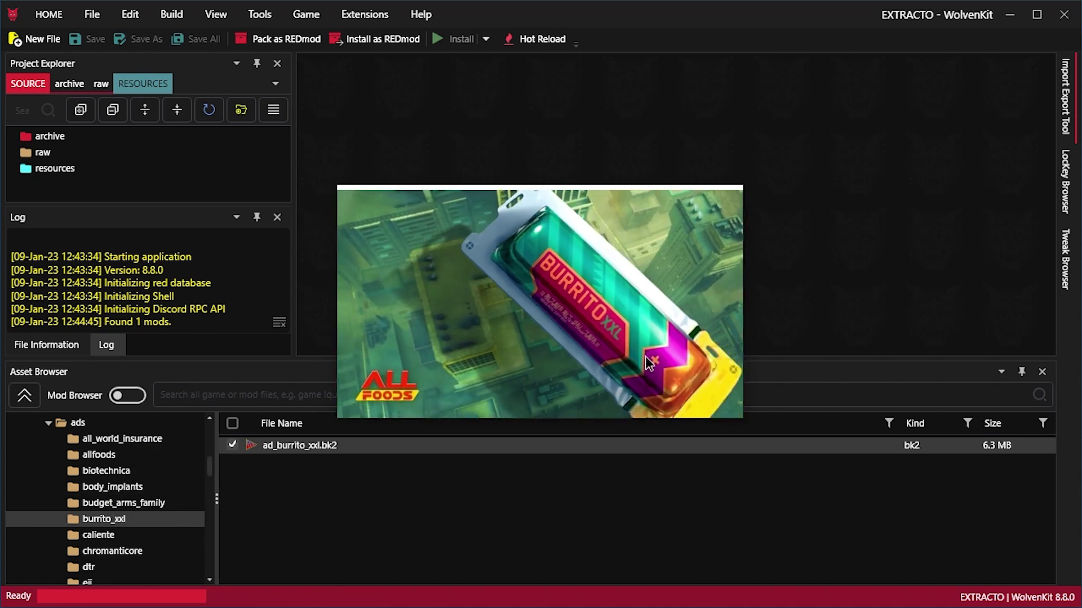
Open the Import Export Tool and pin it so that it stays docked beside the editor area
left_click(1064, 91)
left_click(1022, 64)
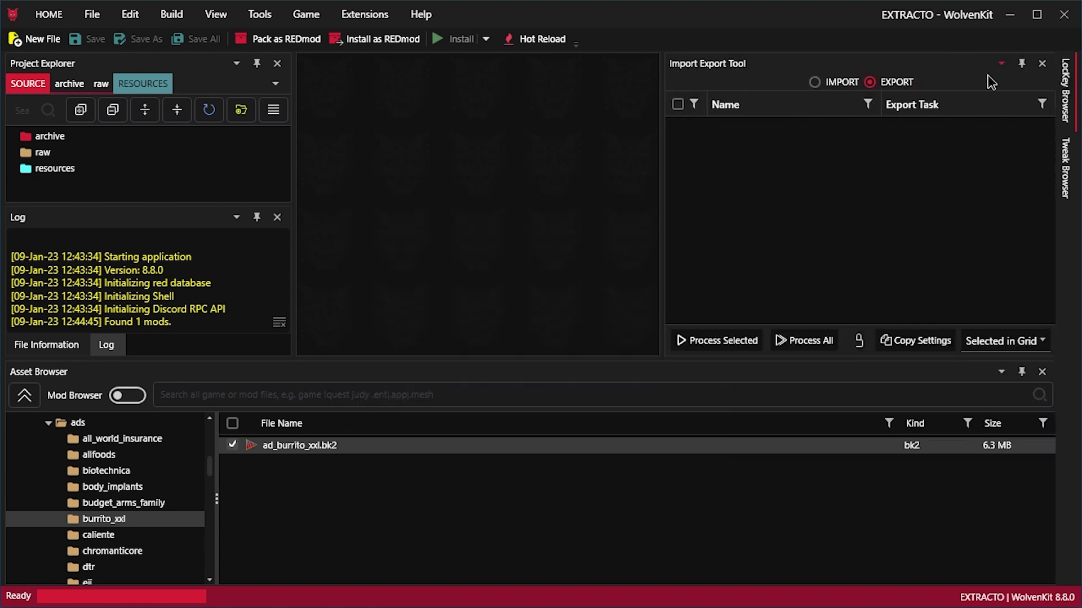
Resize the docked panes so that the Import Export Tool is narrower and the Asset Browser taller
left_click_drag(671, 195, 699, 187)
left_click_drag(296, 375, 281, 460)
left_click_drag(169, 467, 533, 572)
left_click_drag(483, 314, 483, 339)
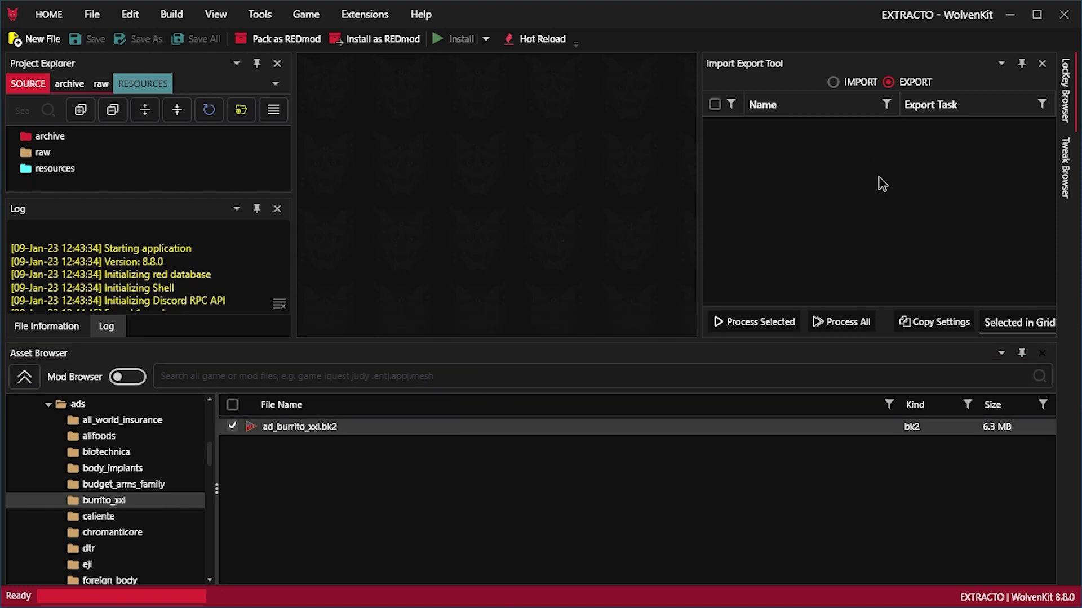
Add ad_burrito_xxl.bk2 from the burrito_xxl folder to the project and locate it in the Project Explorer
right_click(314, 428)
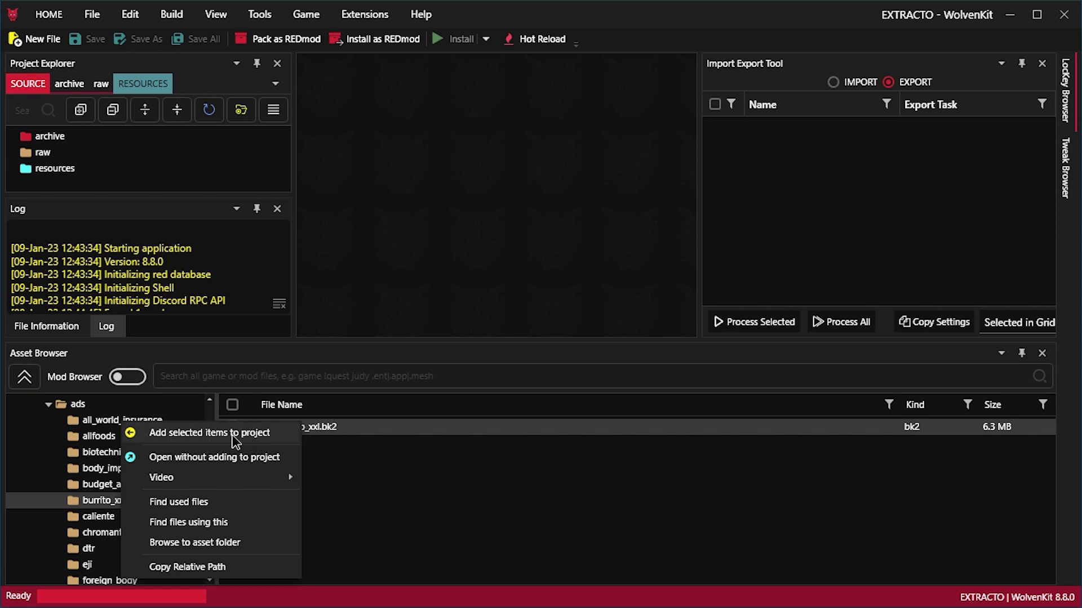
left_click(232, 433)
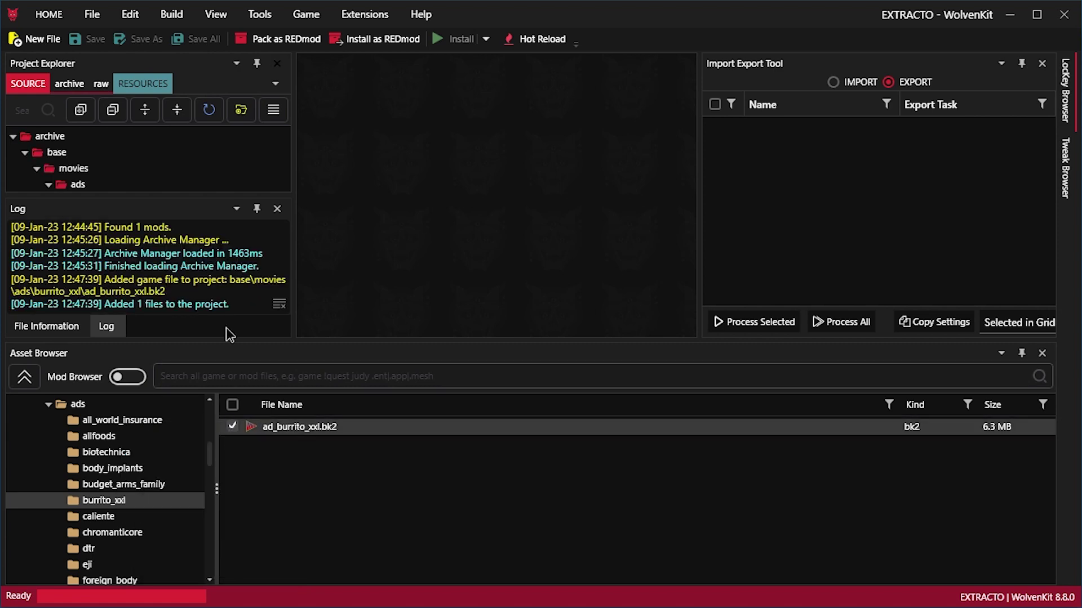
scroll(225, 169, "down", 3)
Start the Export BK2 to Avi conversion for ad_burrito_xxl.bk2 in the Project Explorer
right_click(107, 163)
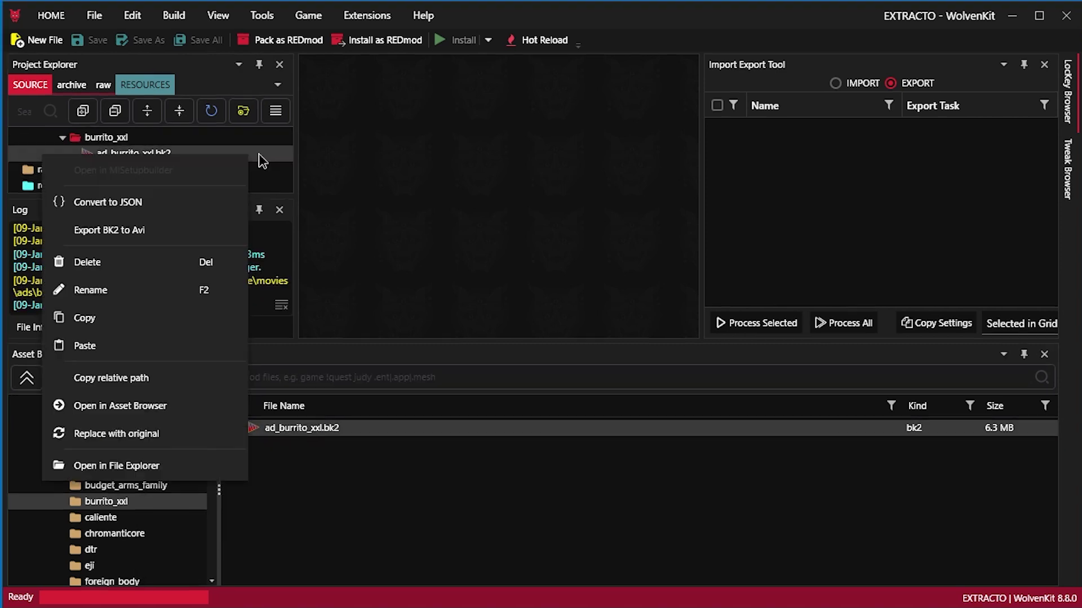
left_click(326, 145)
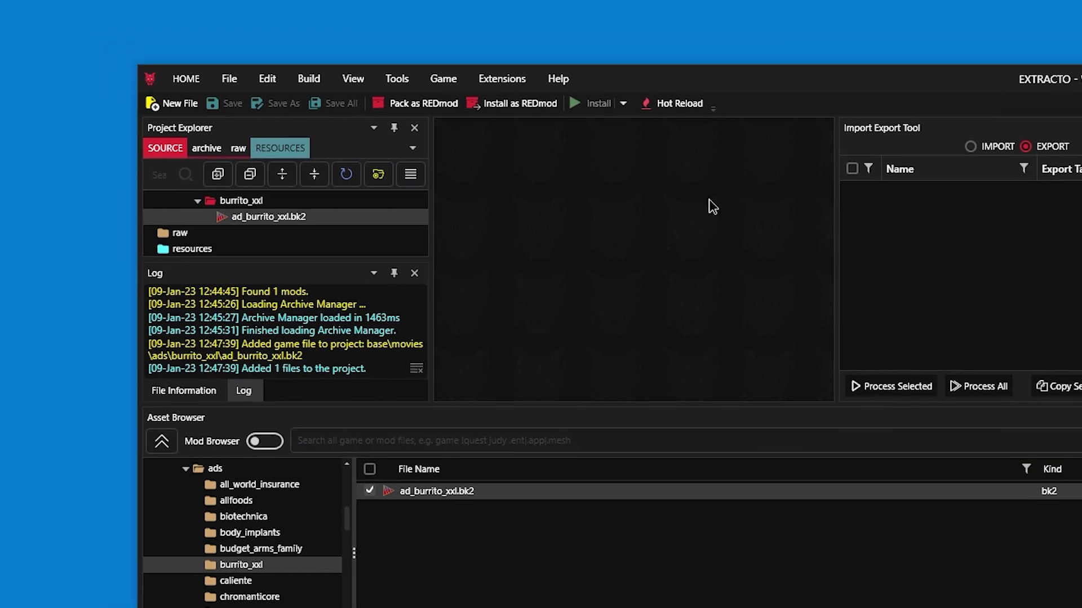
right_click(313, 203)
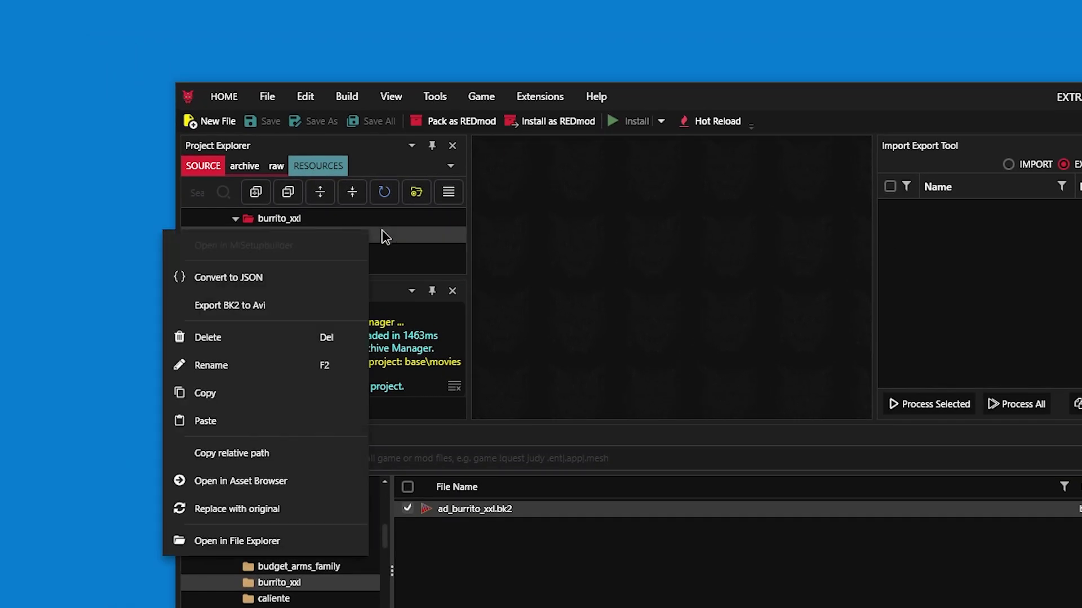
left_click(418, 235)
right_click(418, 235)
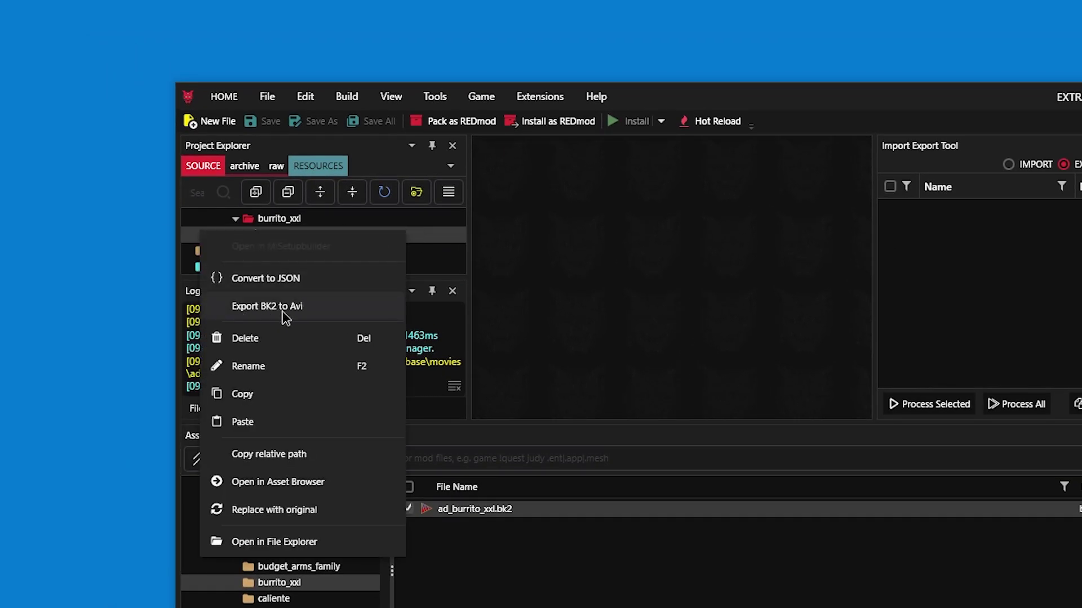
left_click(304, 308)
Choose a compressor in the Video Compression dialog and confirm it to convert the ad video to AVI
left_click(301, 361)
scroll(294, 388, "up", 3)
scroll(293, 387, "down", 2)
left_click(252, 357)
left_click(248, 353)
mouse_move(301, 413)
left_mouse_down()
mouse_move(302, 375)
mouse_move(299, 433)
left_mouse_up()
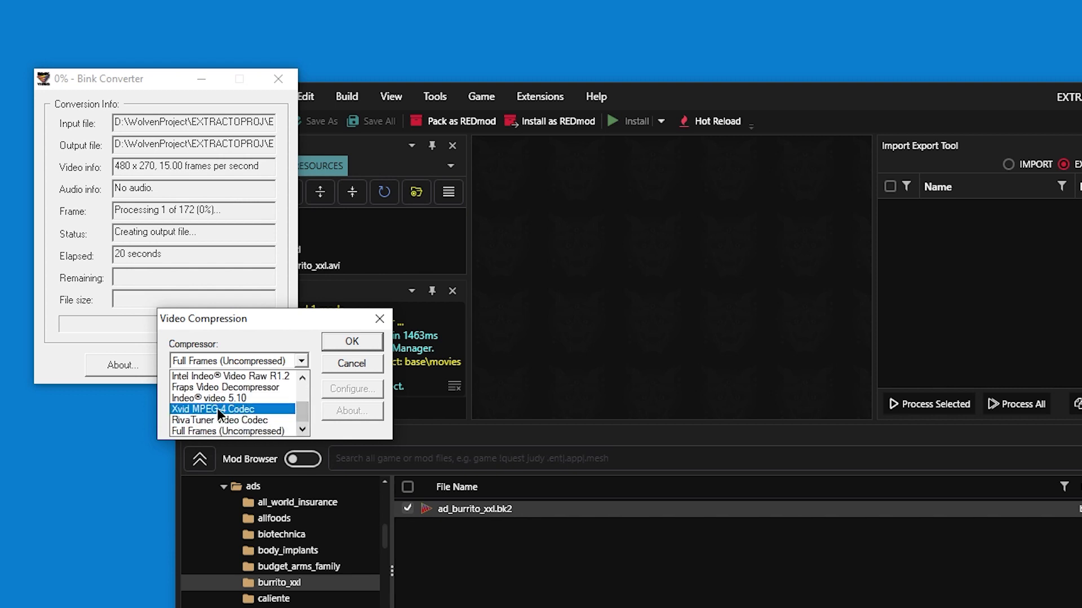
left_click(303, 348)
left_click(351, 341)
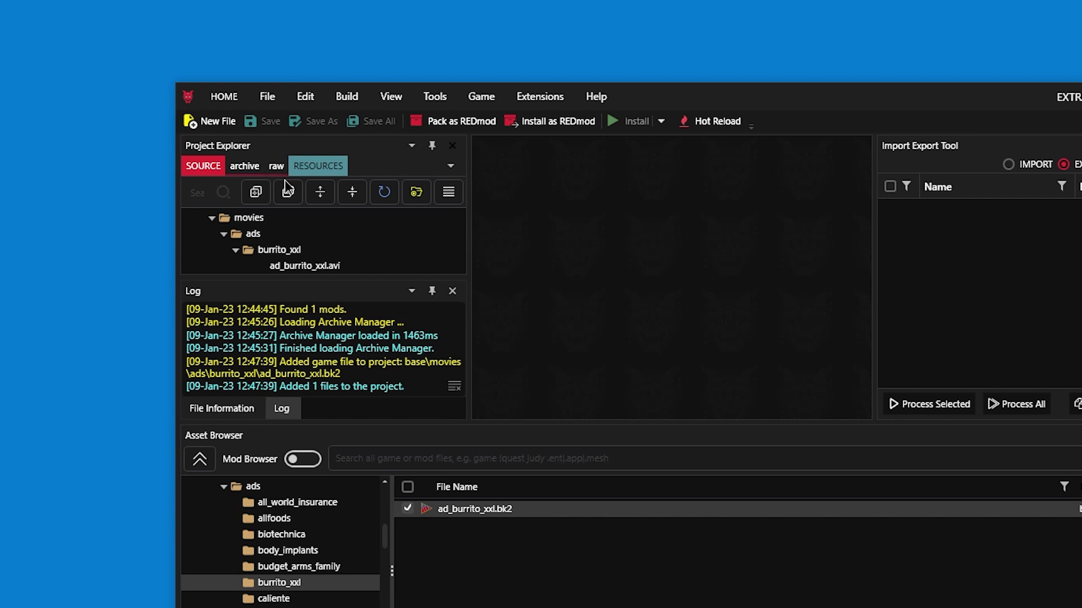
Open the folder containing the exported ad_burrito_xxl.avi in File Explorer and play the video in VLC media player
scroll(316, 234, "down", 1)
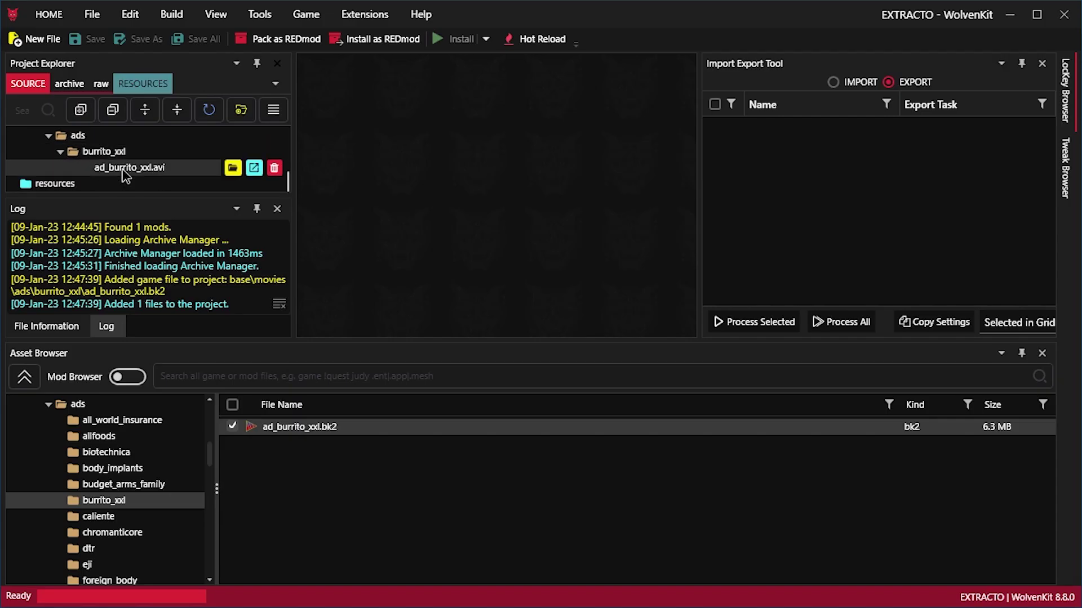
right_click(123, 171)
left_click(158, 175)
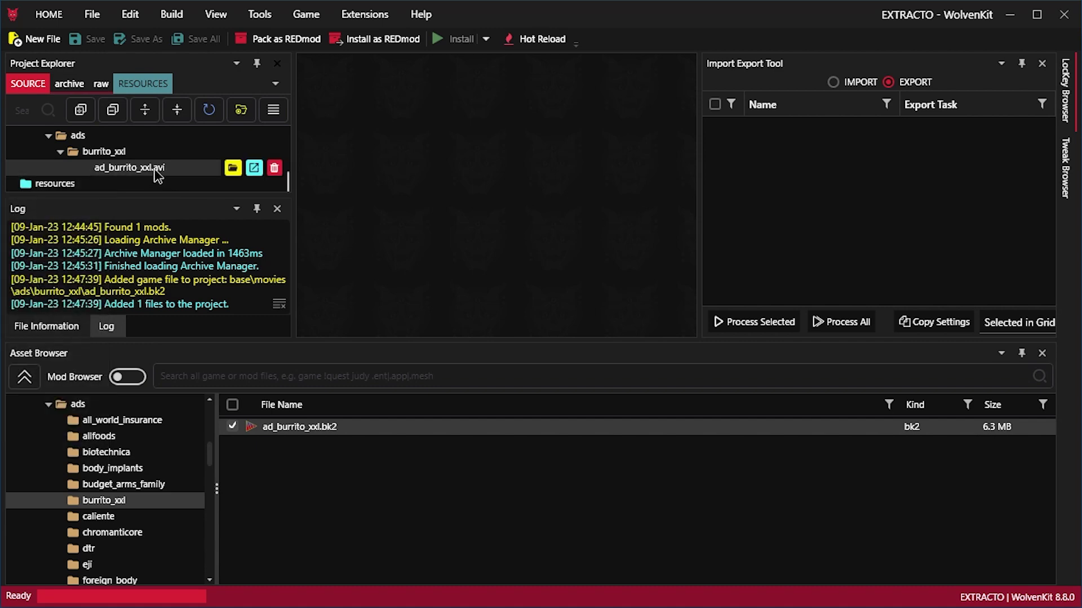
left_click(232, 168)
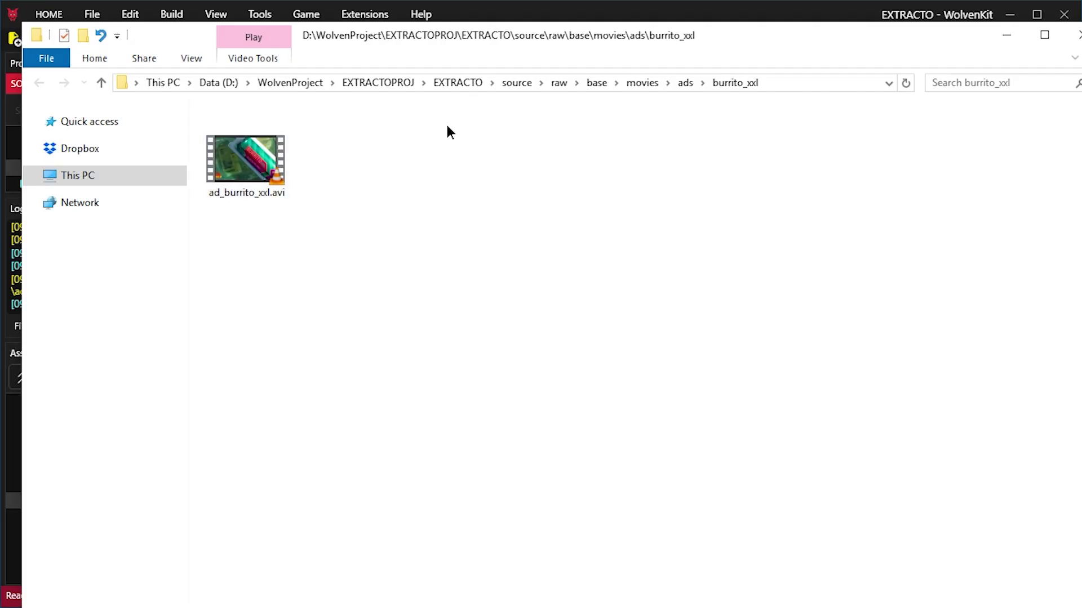
double_click(272, 146)
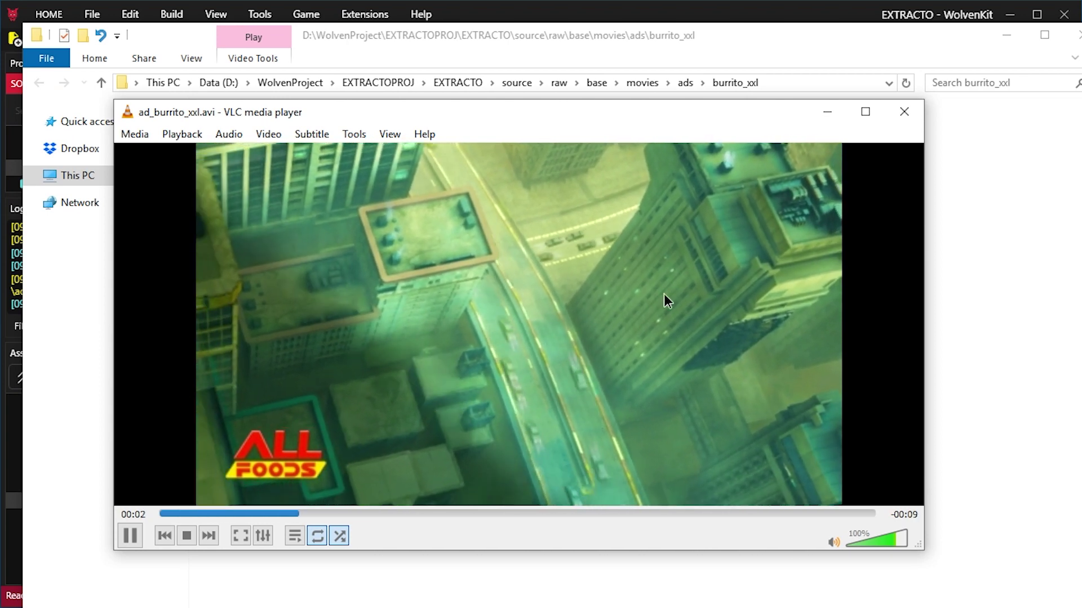
key("alt+F4")
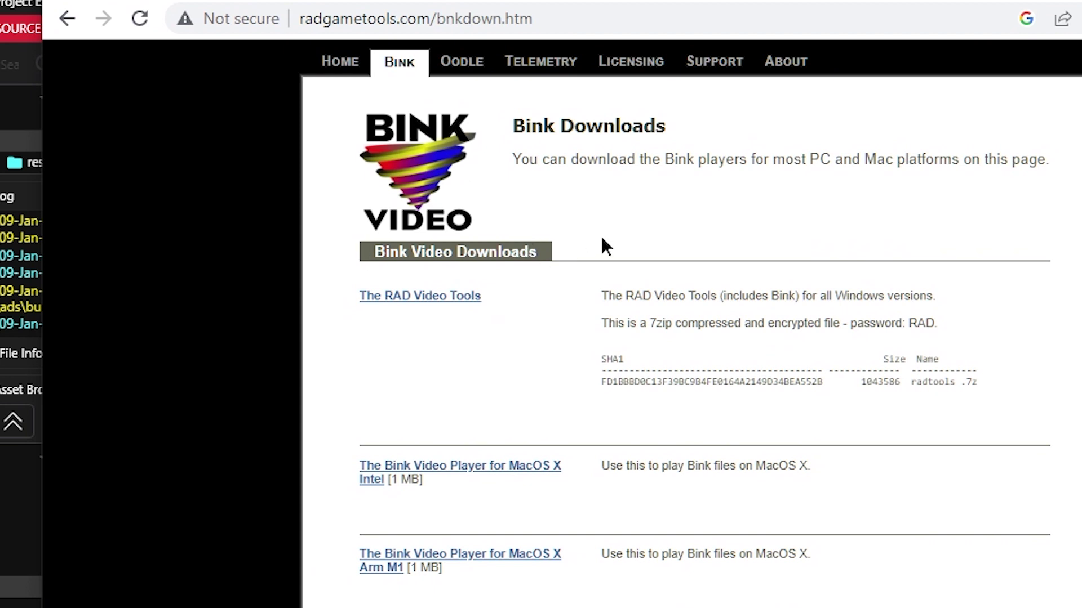
On the Bink Downloads page in the browser, highlight The RAD Video Tools download and the archive's password
left_click(420, 296)
left_click_drag(359, 297, 482, 297)
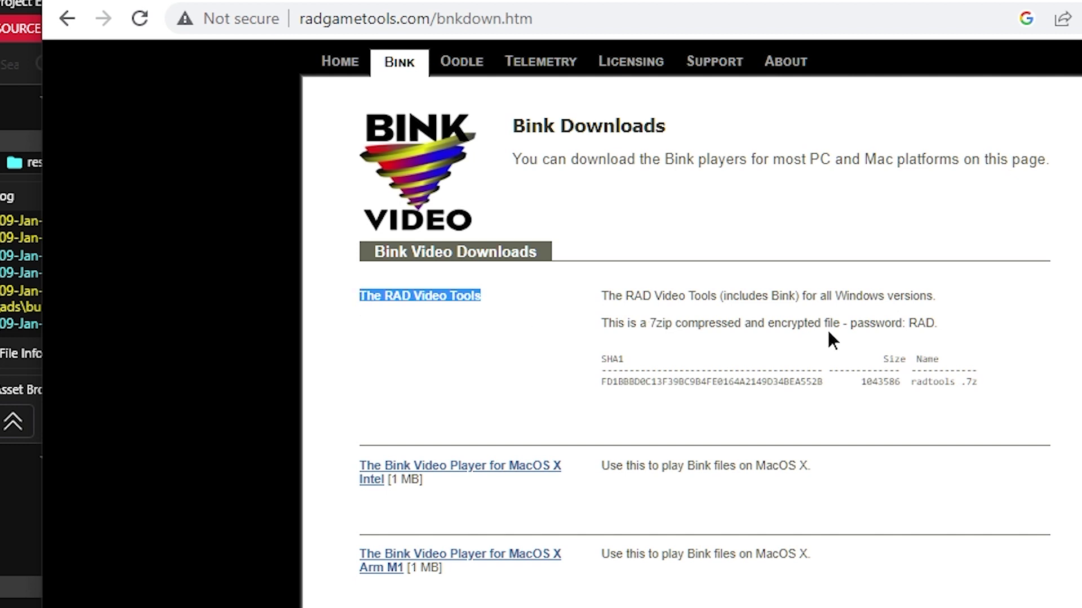
double_click(925, 322)
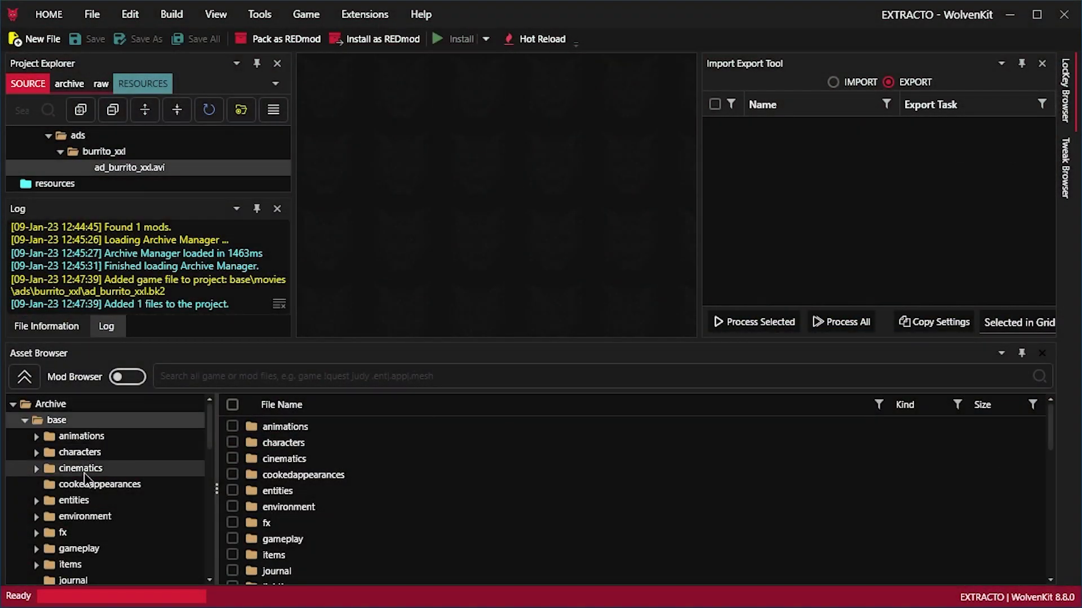
Back in WolvenKit, browse the Asset Browser to base\localization and open the en-us folder
scroll(84, 478, "down", 3)
scroll(85, 484, "down", 1)
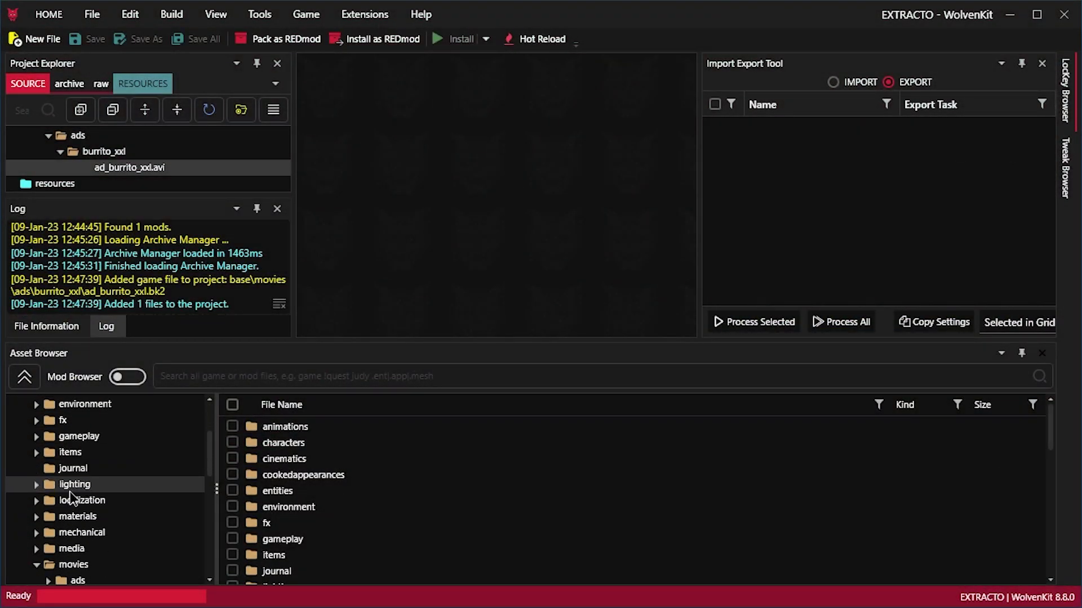
left_click(68, 494)
left_click(36, 500)
scroll(154, 484, "down", 3)
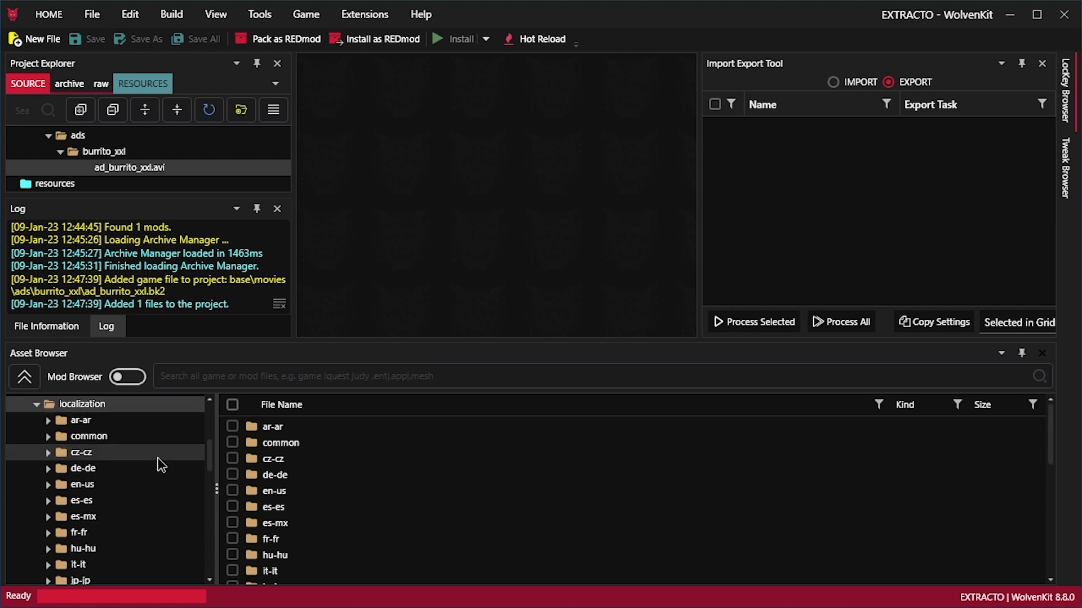
left_click(85, 452)
scroll(80, 451, "down", 1)
left_click(80, 451)
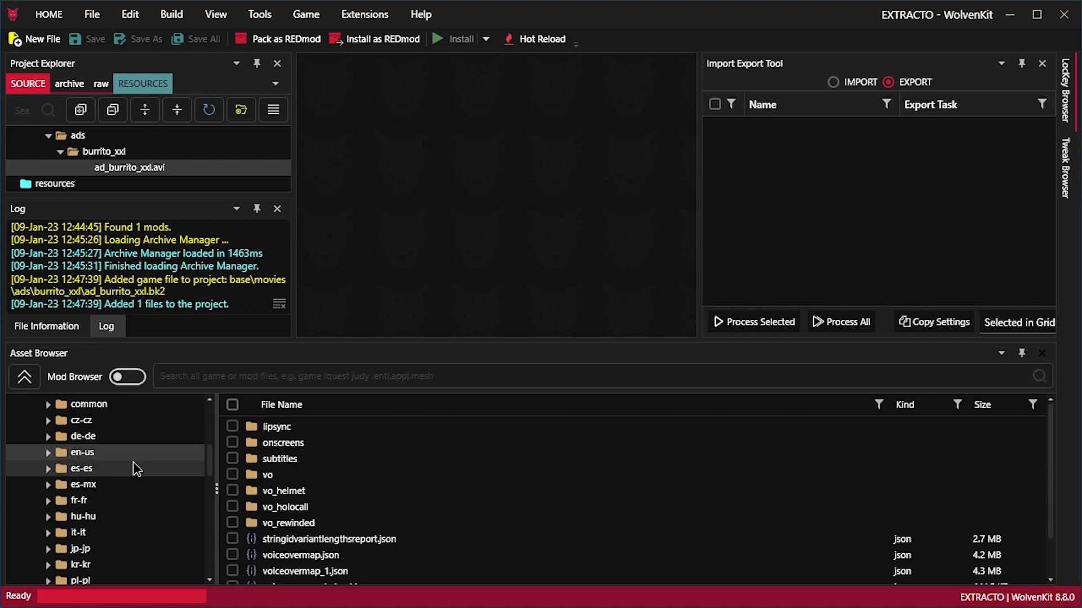
Open the en-us vo folder and add aaron_mccarlson_scene_aaron_mccarlson_default_f_1b6ec725c6559000.wem to the project
scroll(320, 450, "down", 1)
scroll(320, 450, "up", 1)
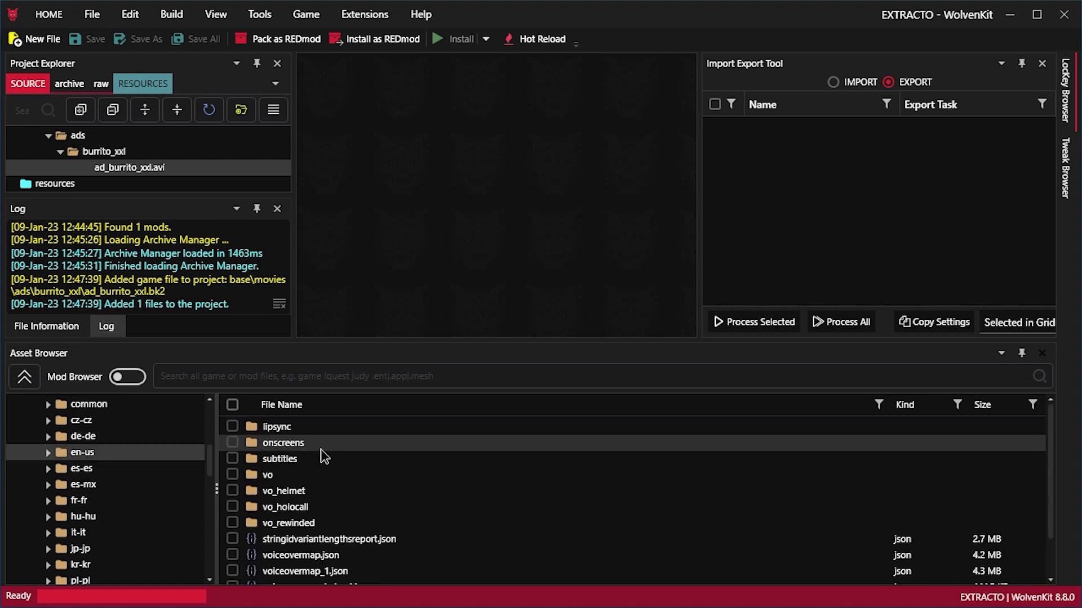
double_click(276, 475)
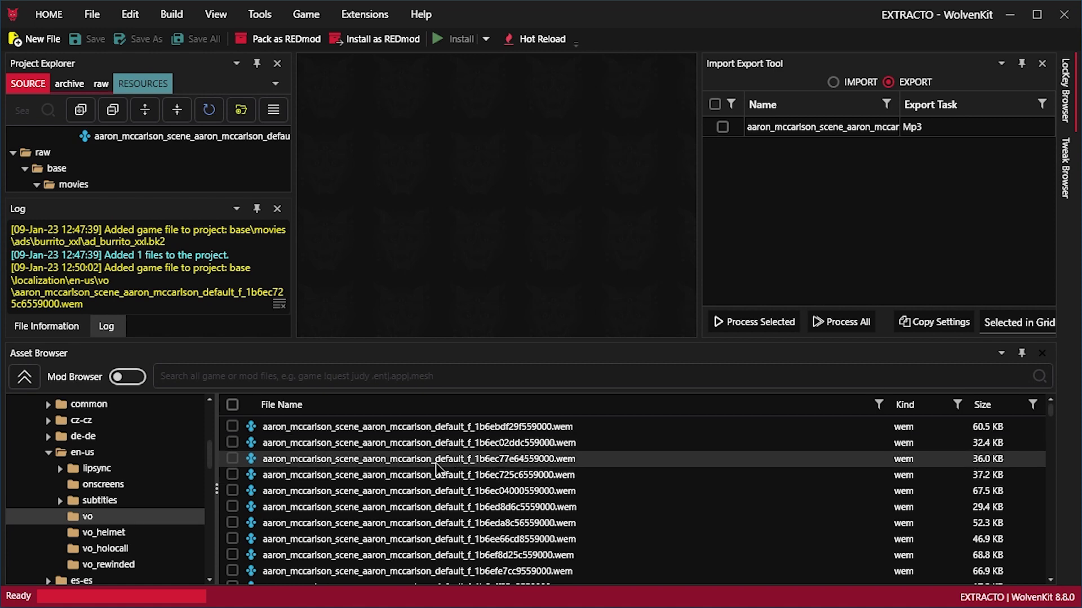
Try to use Preview BK2 on the voice file ending in 1b6ec77e64559000.wem
right_click(427, 462)
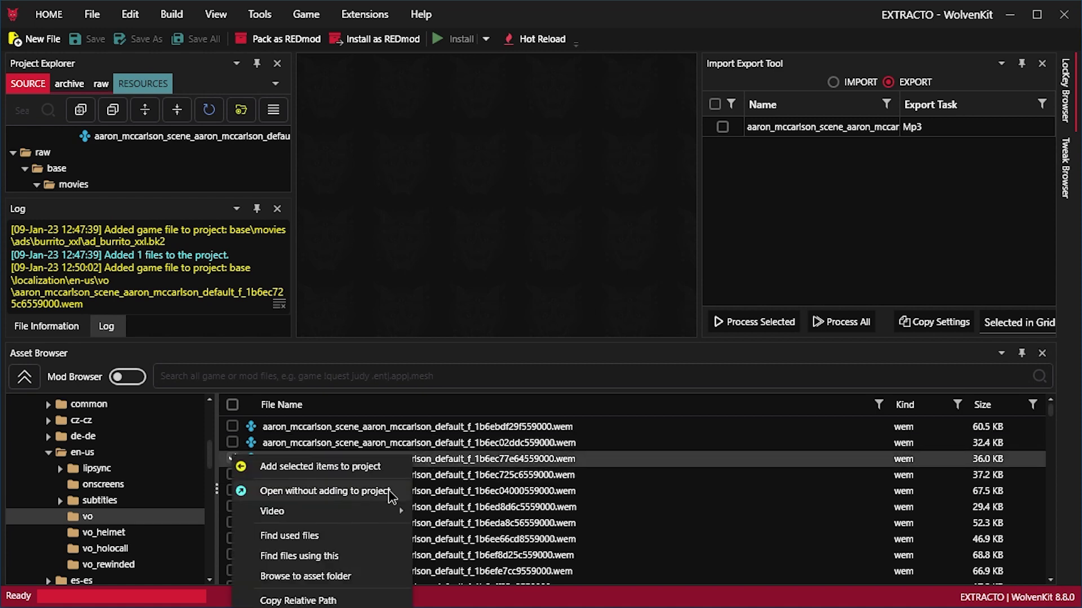
mouse_move(379, 516)
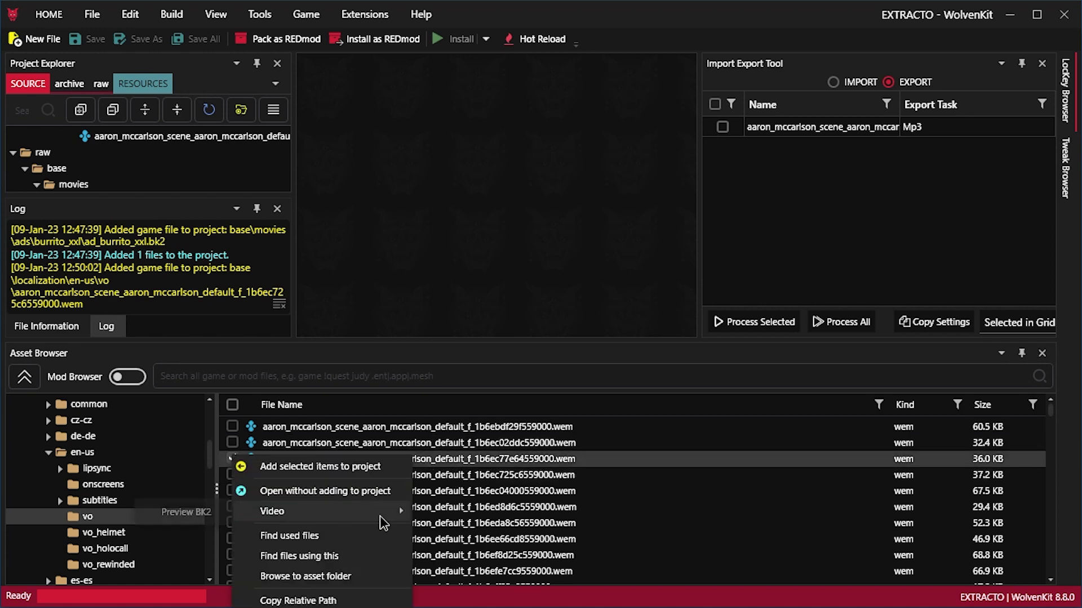
left_click(186, 513)
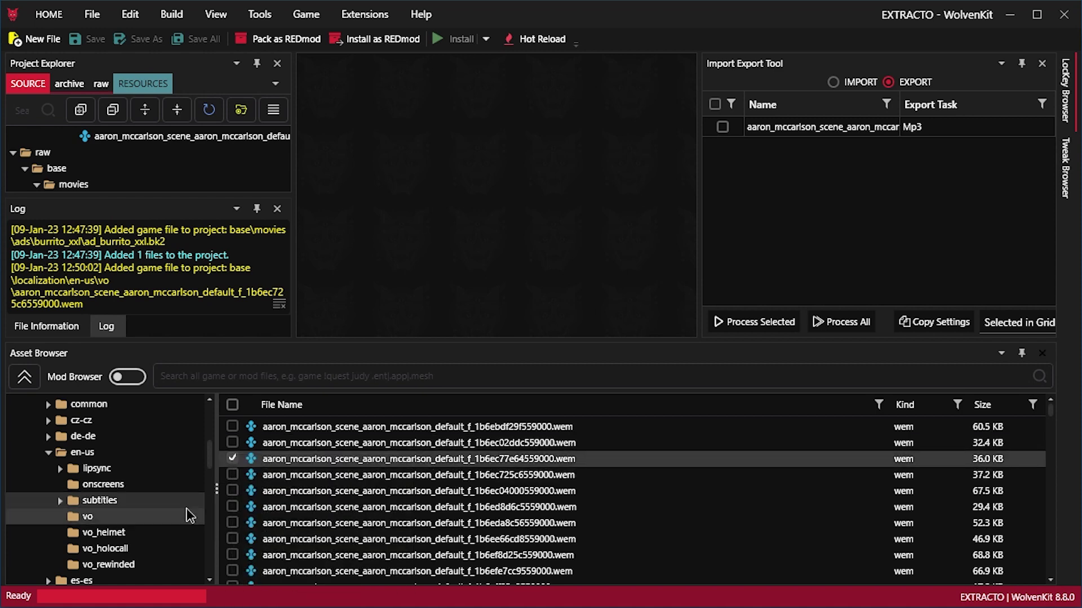
Add the voice file aaron_mccarlson_scene_aaron_mccarlson_default_f_1b6ebdf29f559000.wem to the project
left_click(321, 429)
right_click(413, 433)
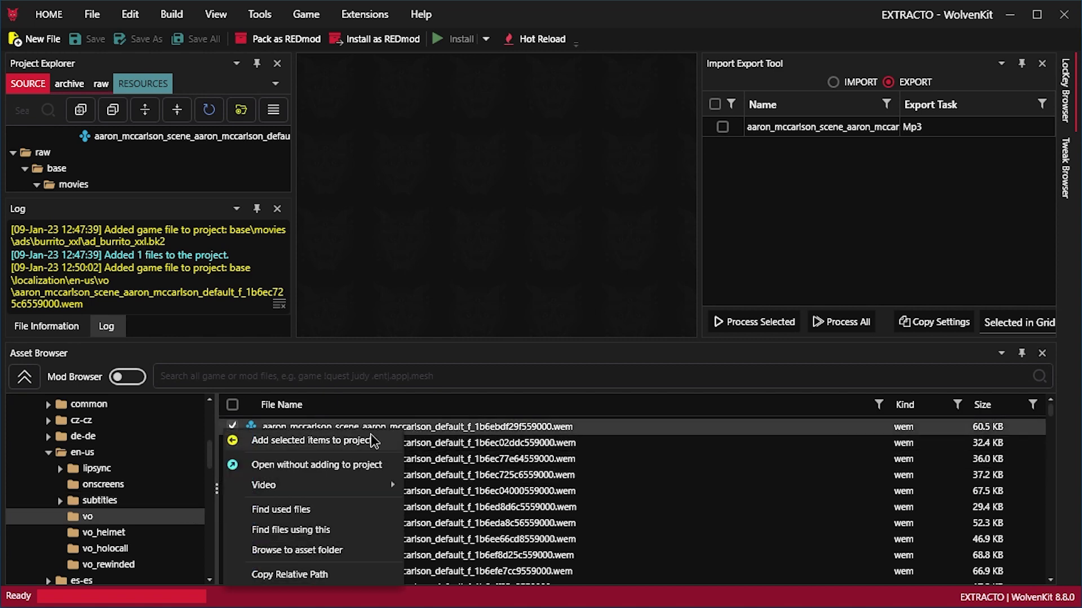
left_click(324, 444)
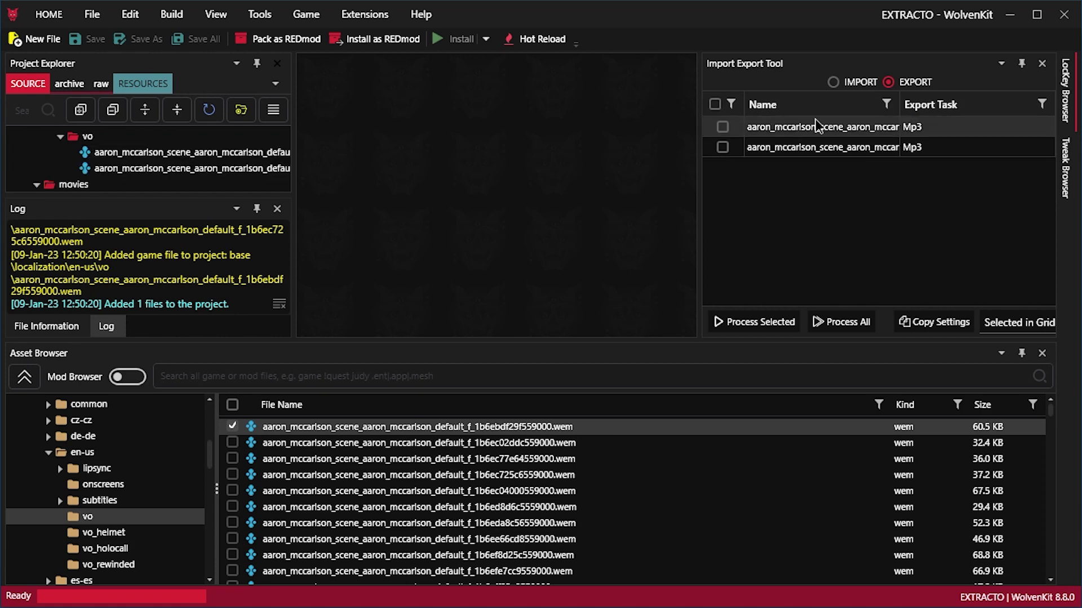
Unpin and re-pin the Import Export Tool, and process all listed voice files as Mp3 exports
left_click(1022, 65)
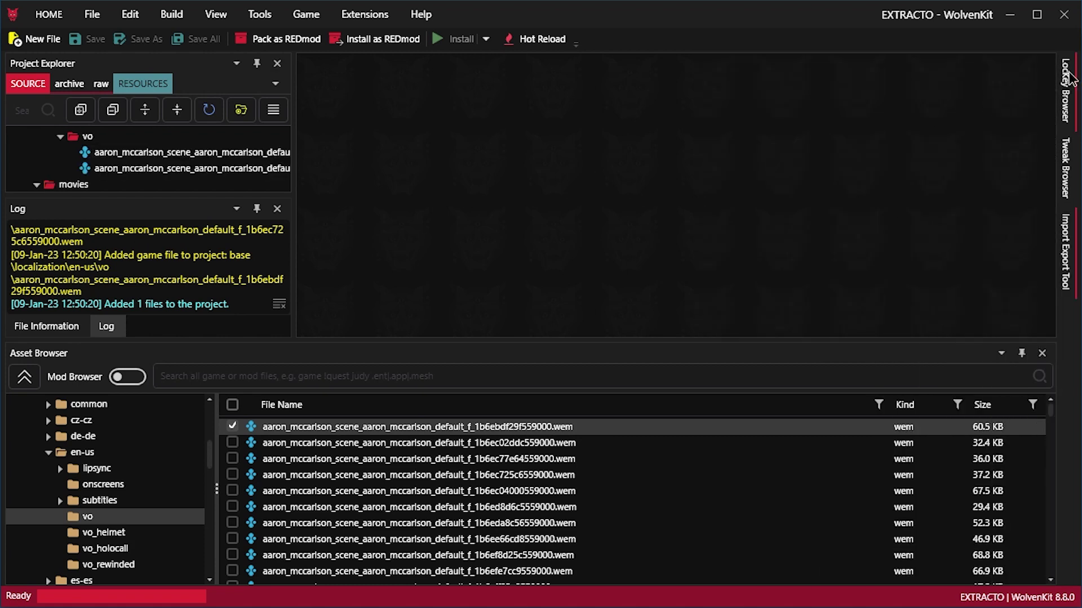
left_click(1065, 260)
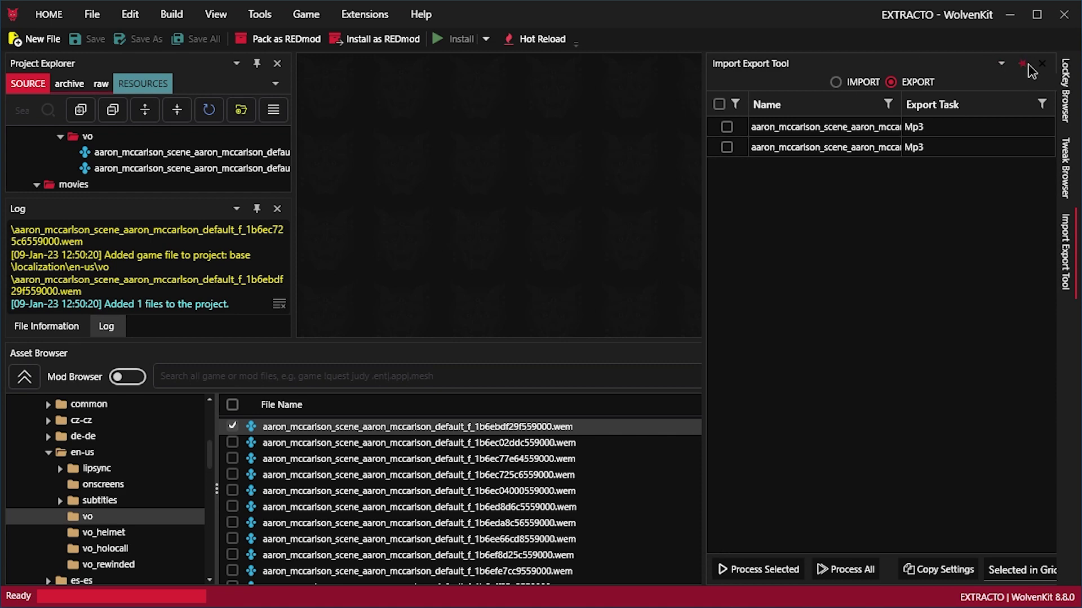
left_click(1023, 64)
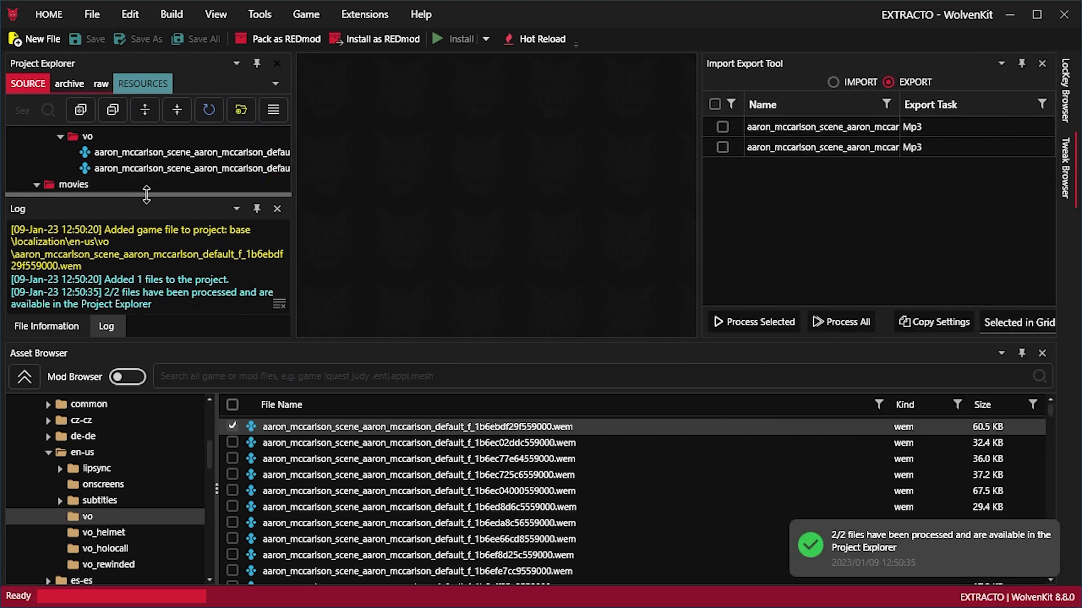
Find the exported voice files under raw in the Project Explorer and open their vo folder in File Explorer
scroll(122, 187, "up", 2)
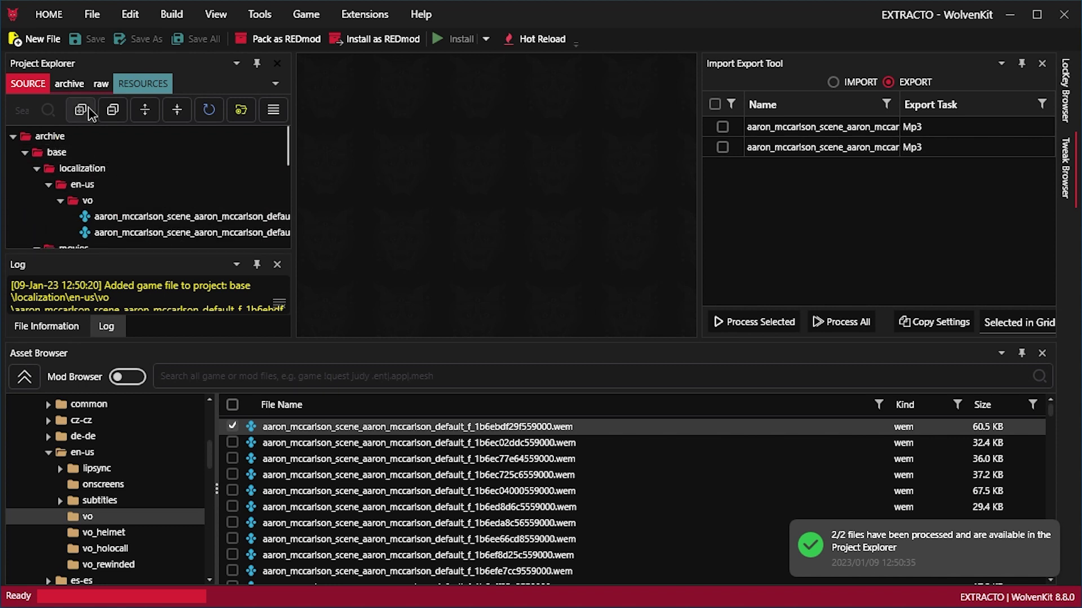
scroll(96, 171, "down", 5)
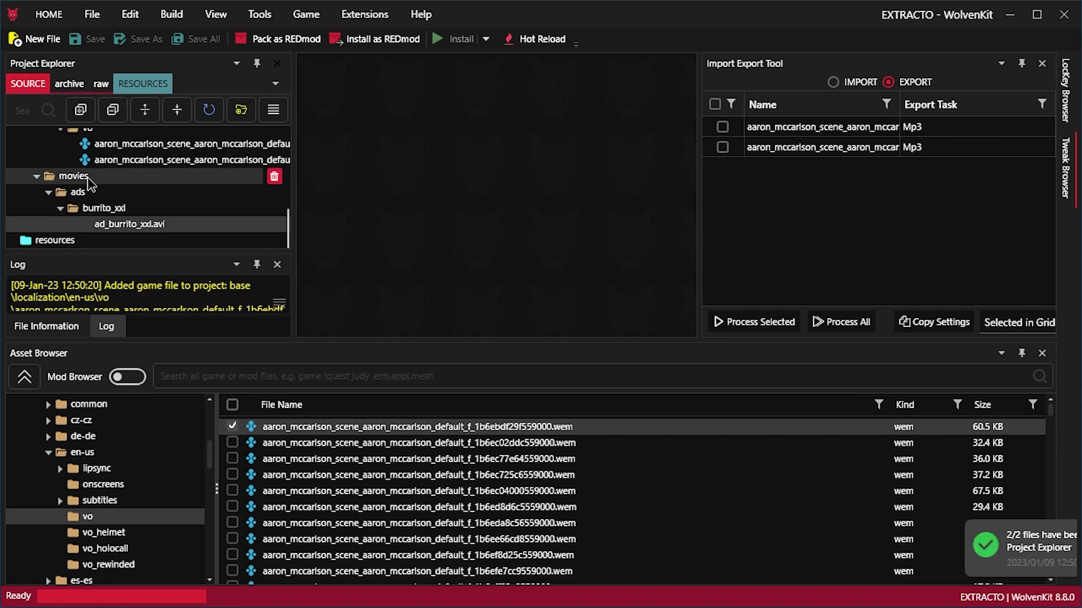
scroll(66, 192, "up", 2)
scroll(164, 180, "down", 4)
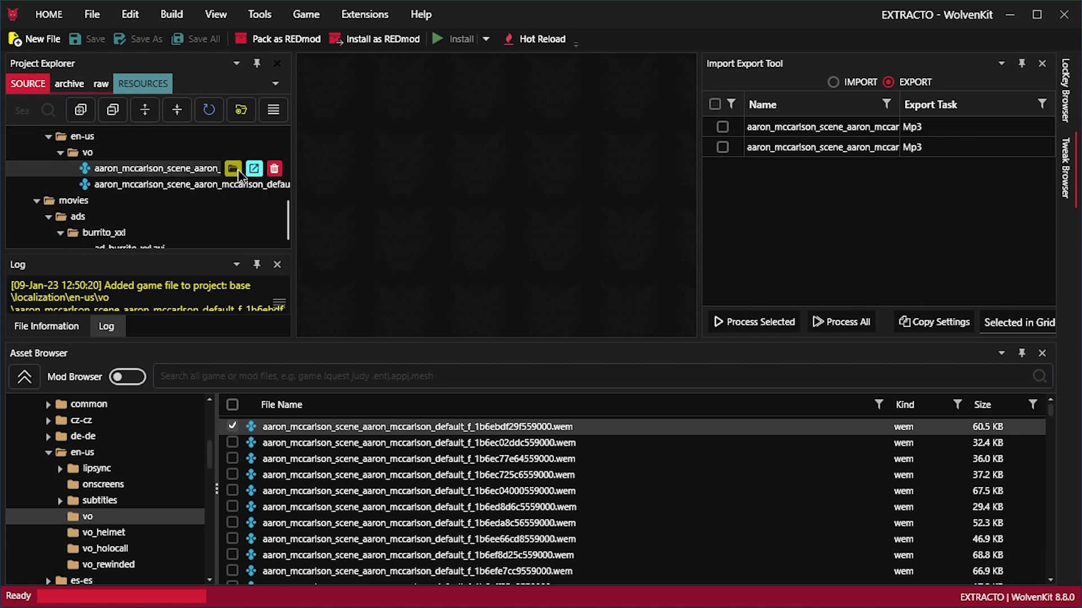
left_click(236, 170)
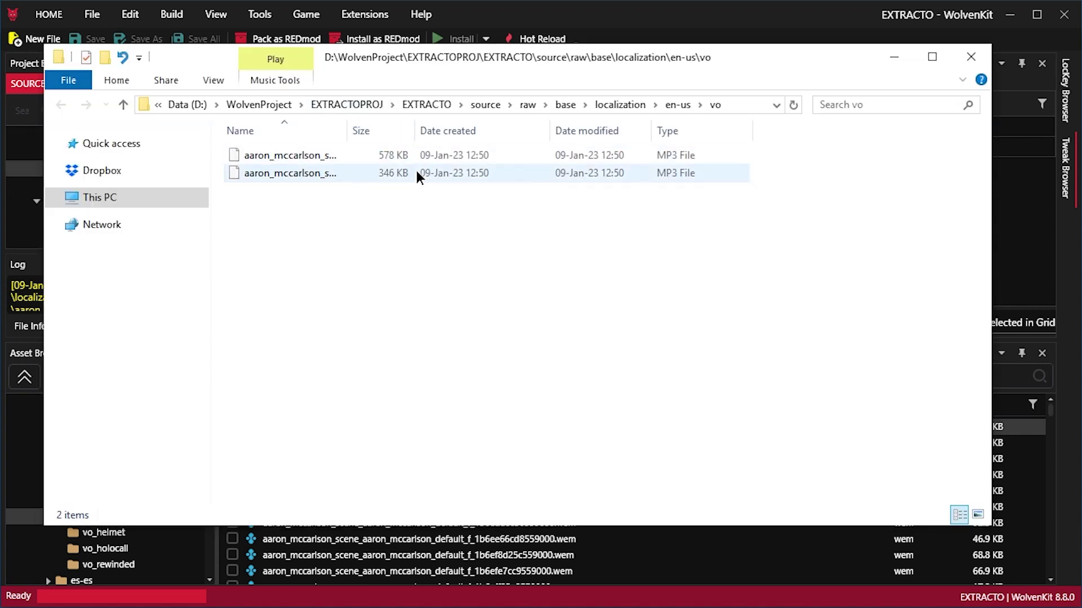
Widen the file name column, play both exported MP3 voice files from the vo folder, and close the audio player
double_click(347, 129)
left_click(388, 160)
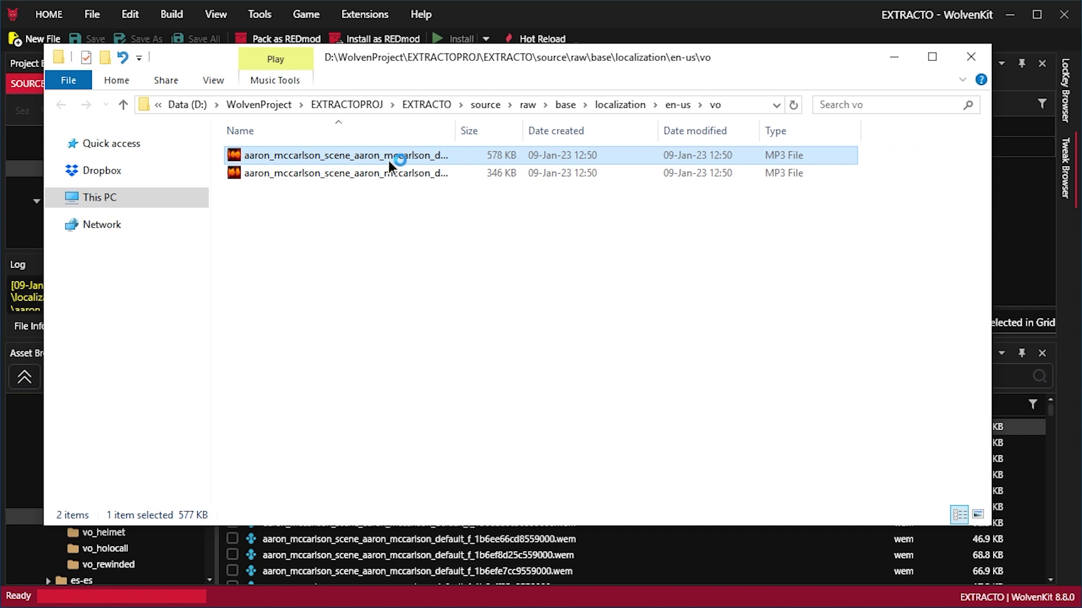
double_click(339, 154)
left_click(302, 172)
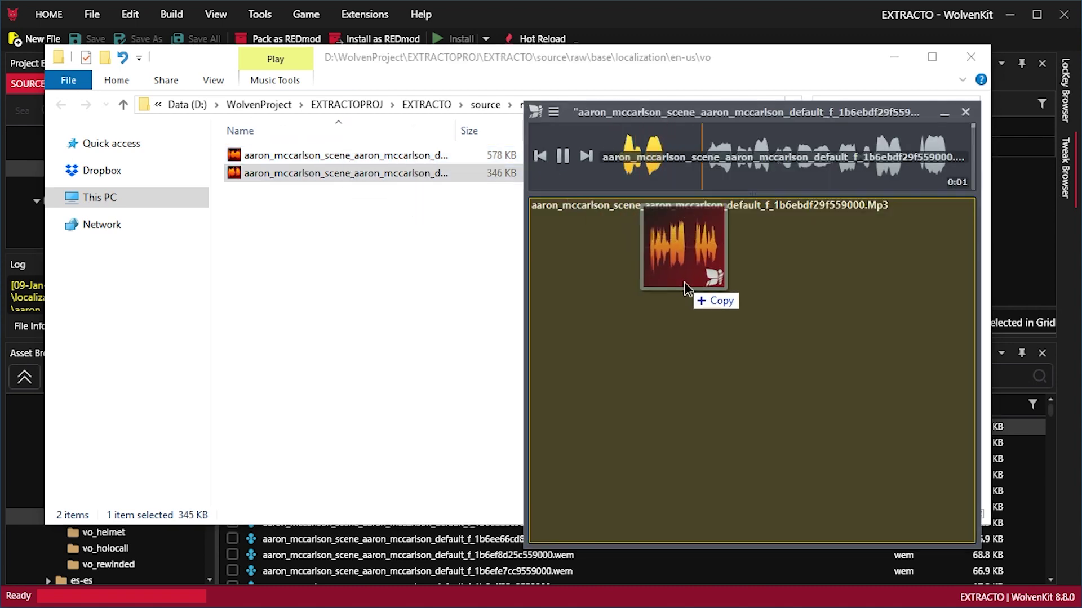
left_click_drag(696, 283, 697, 278)
double_click(674, 220)
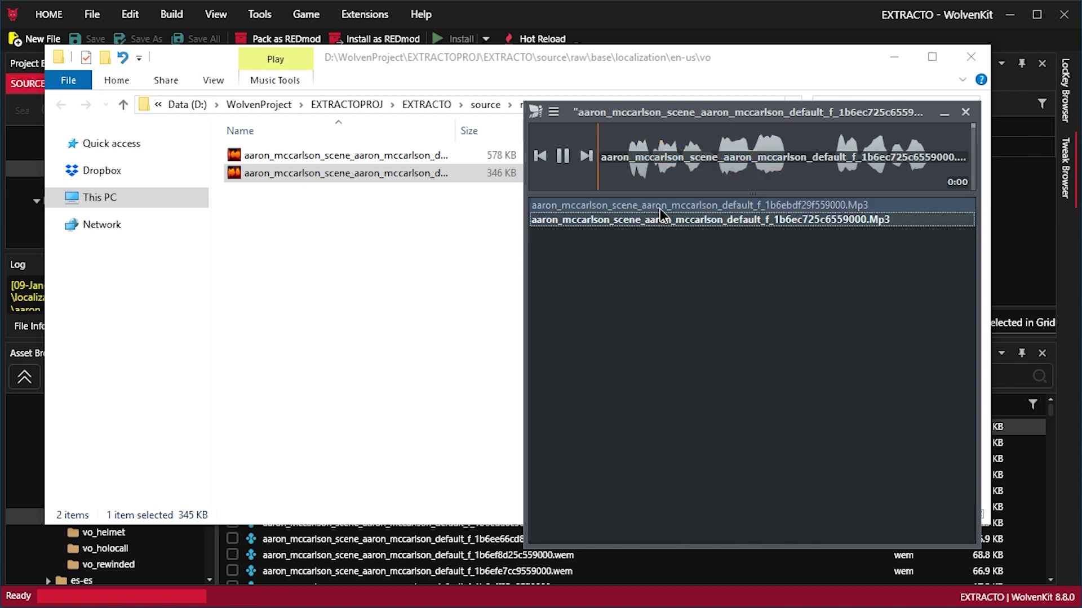
left_click(966, 112)
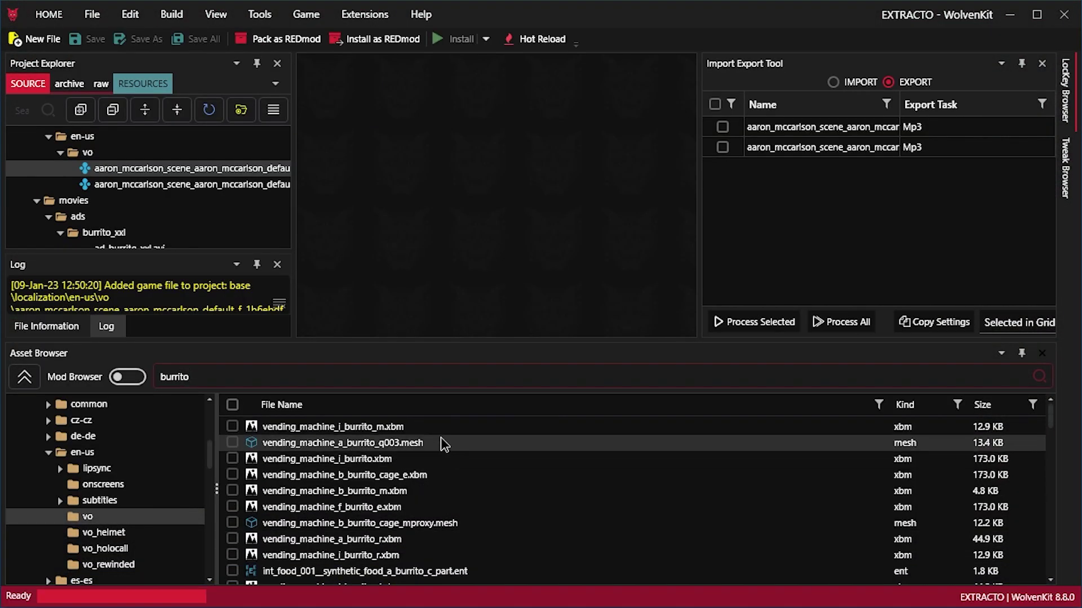
Look through the burrito search results in the Asset Browser and sort them by kind in descending order
scroll(445, 446, "down", 3)
left_click_drag(880, 459, 880, 475)
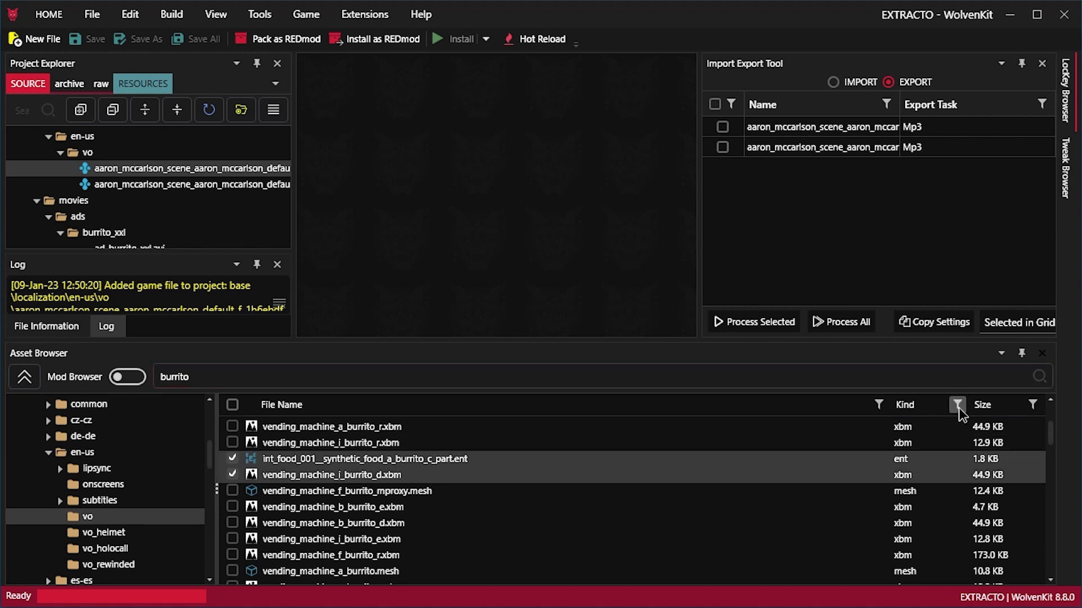
left_click(920, 406)
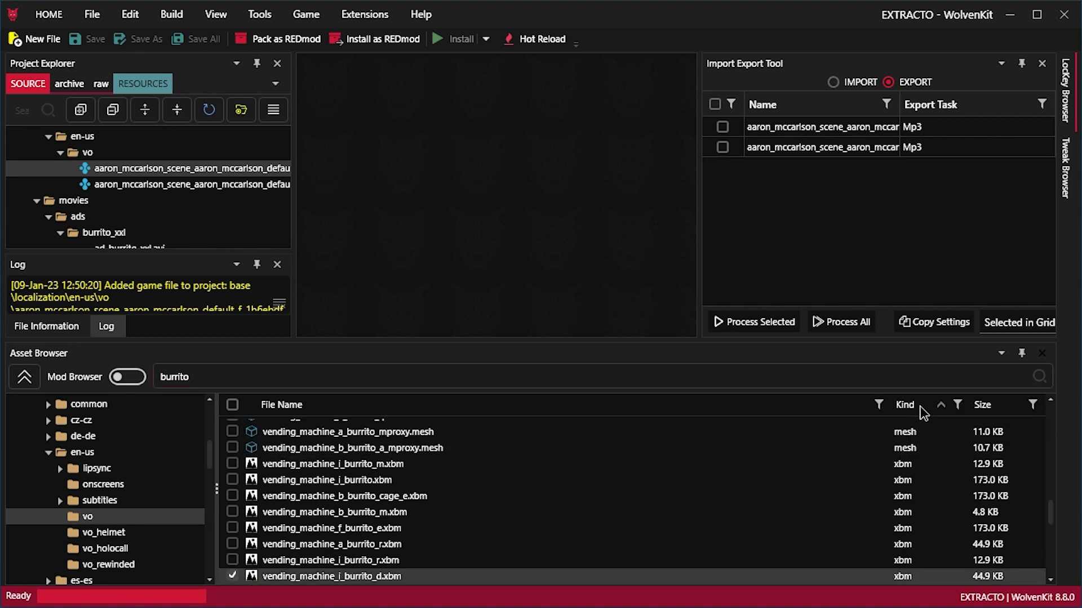
left_click(920, 407)
left_click(958, 404)
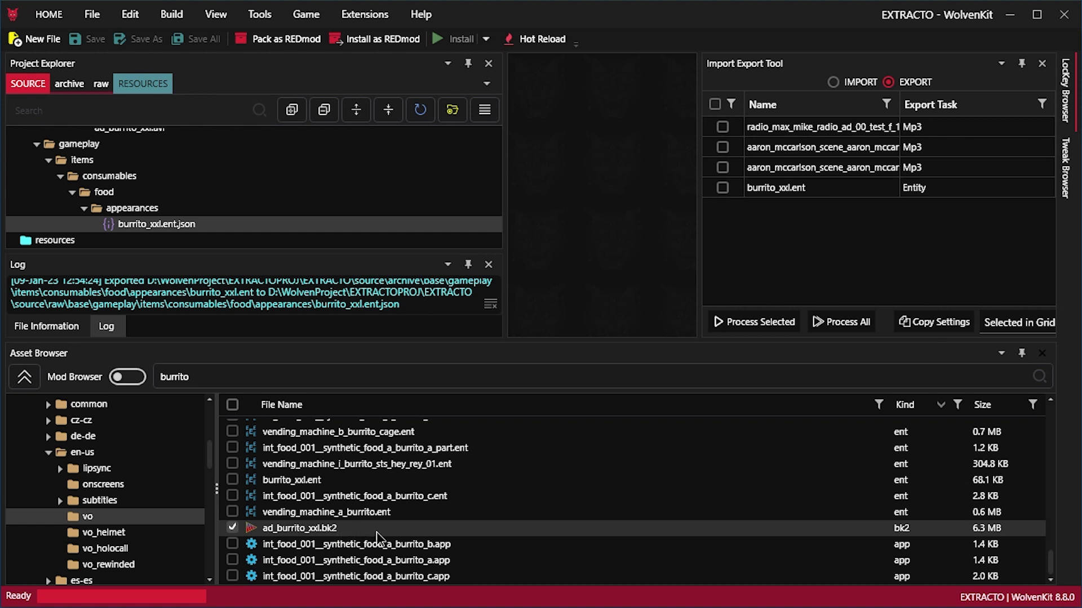
Try to find the files using ad_burrito_xxl.bk2, install the required Wolvenkit Resources plugin, and return to the editor
right_click(321, 433)
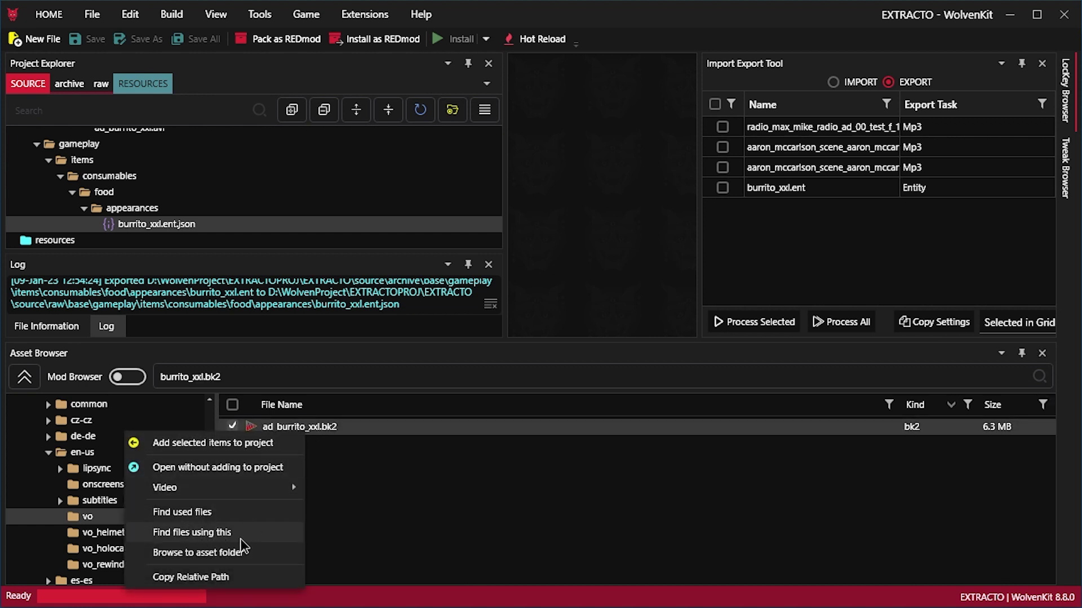
left_click(260, 538)
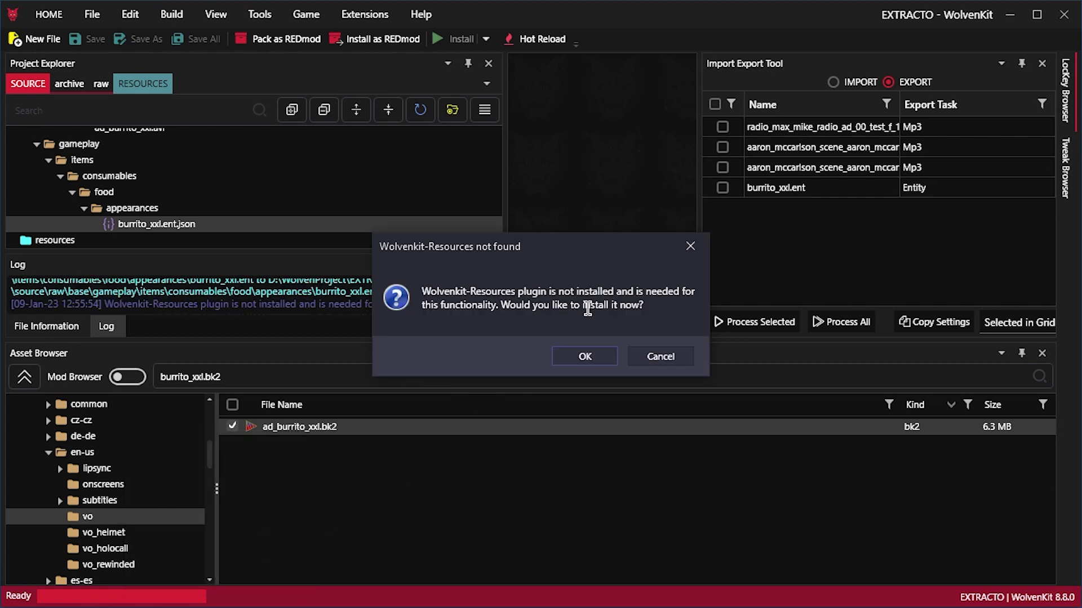
left_click(573, 355)
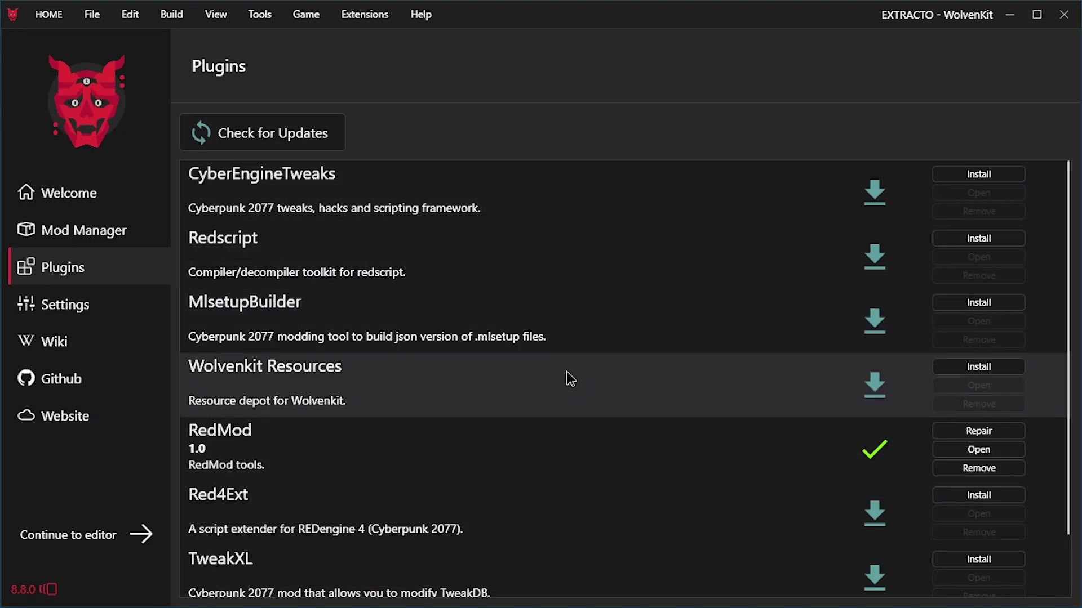
left_click(979, 368)
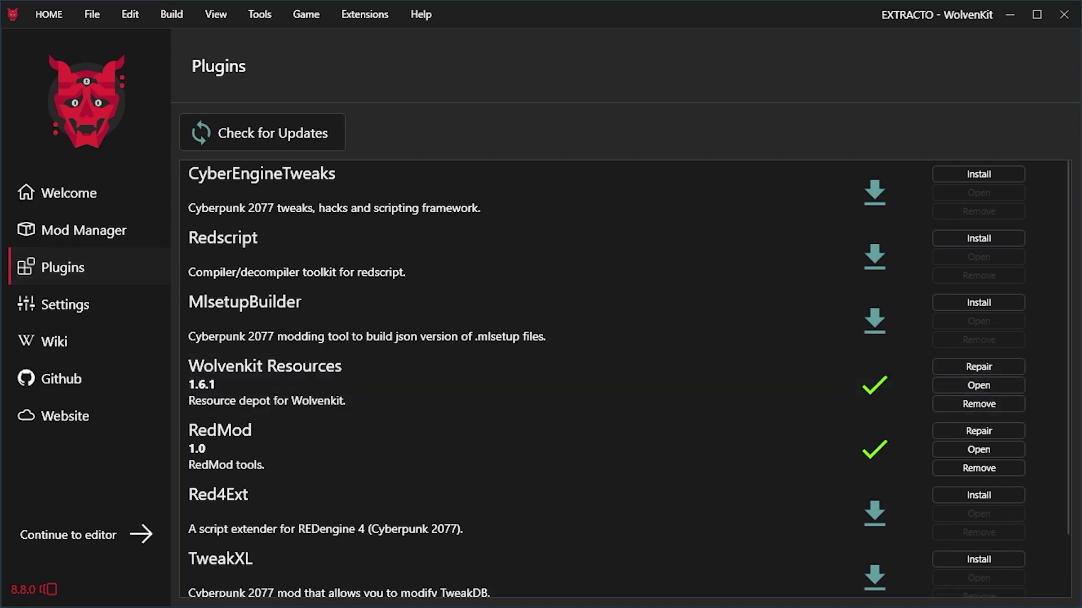
left_click(70, 535)
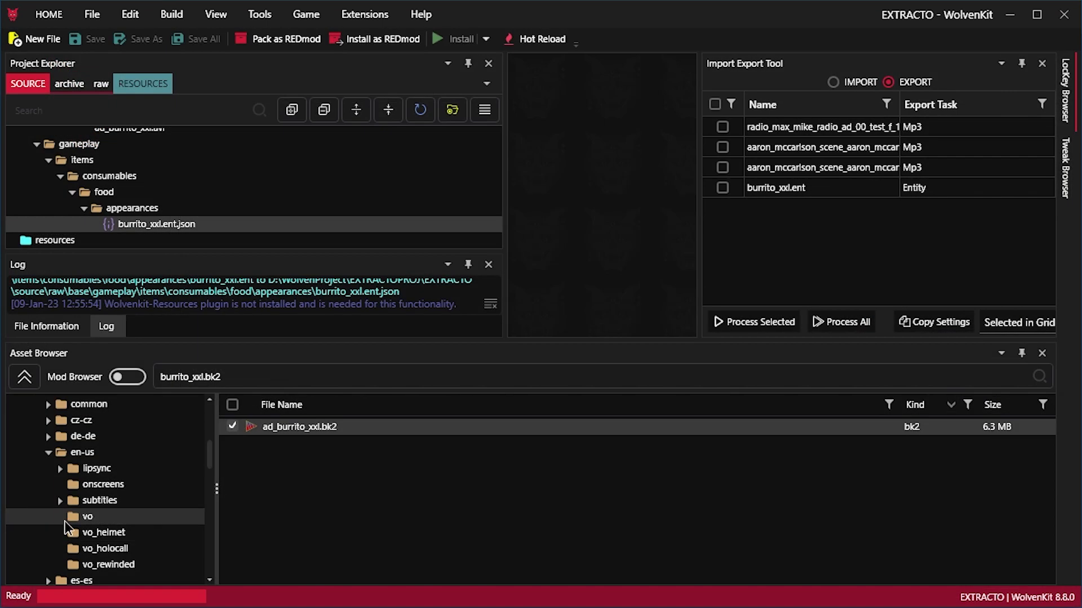
Find the files using ad_burrito_xxl.bk2 and add ch05_just_ads.questphase from them to the project
right_click(366, 429)
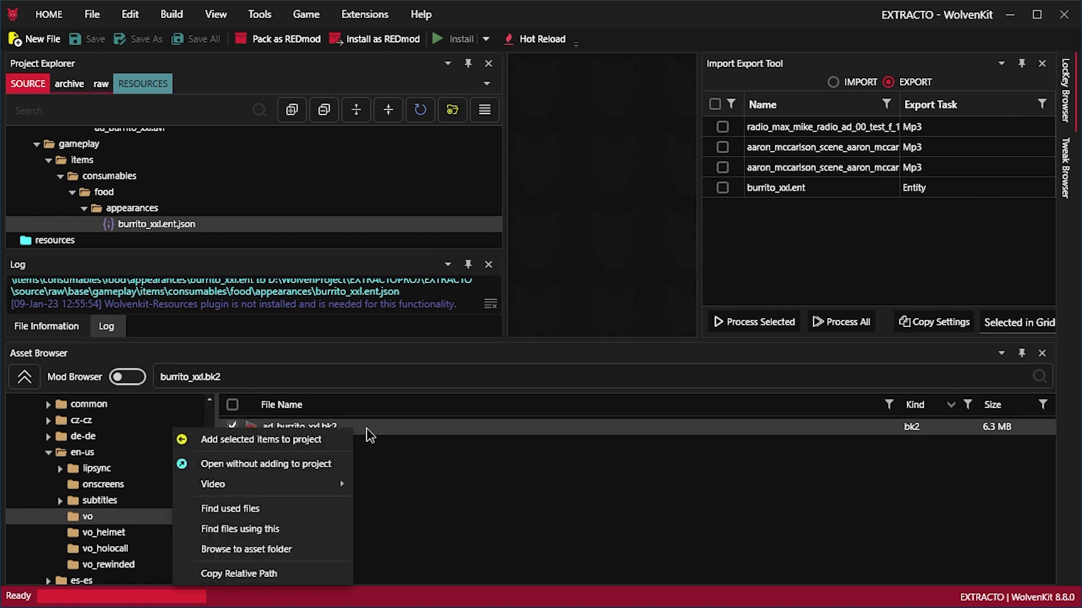
left_click(295, 530)
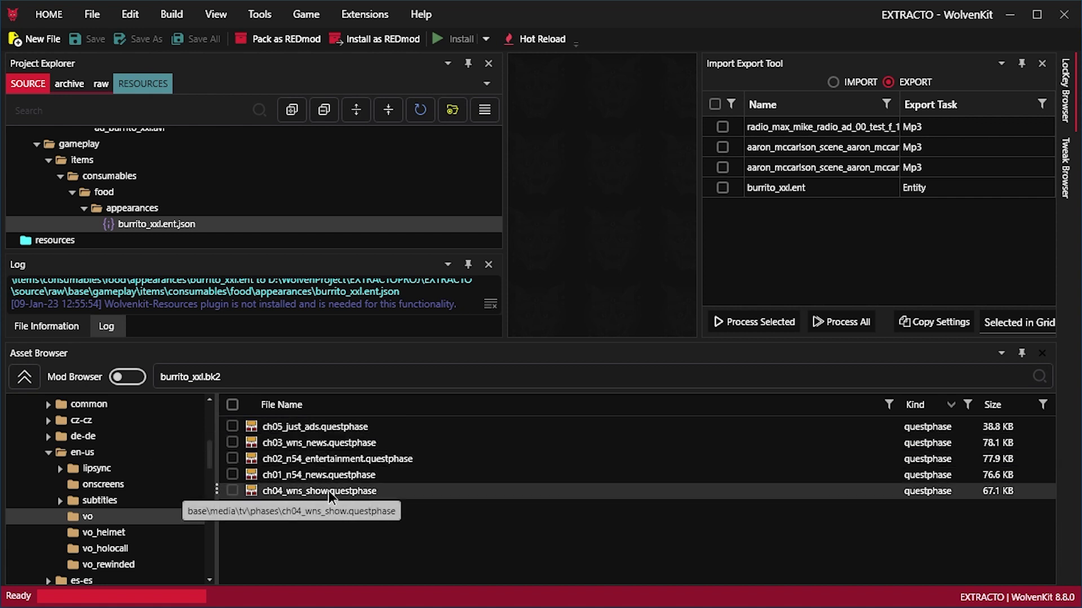
right_click(329, 426)
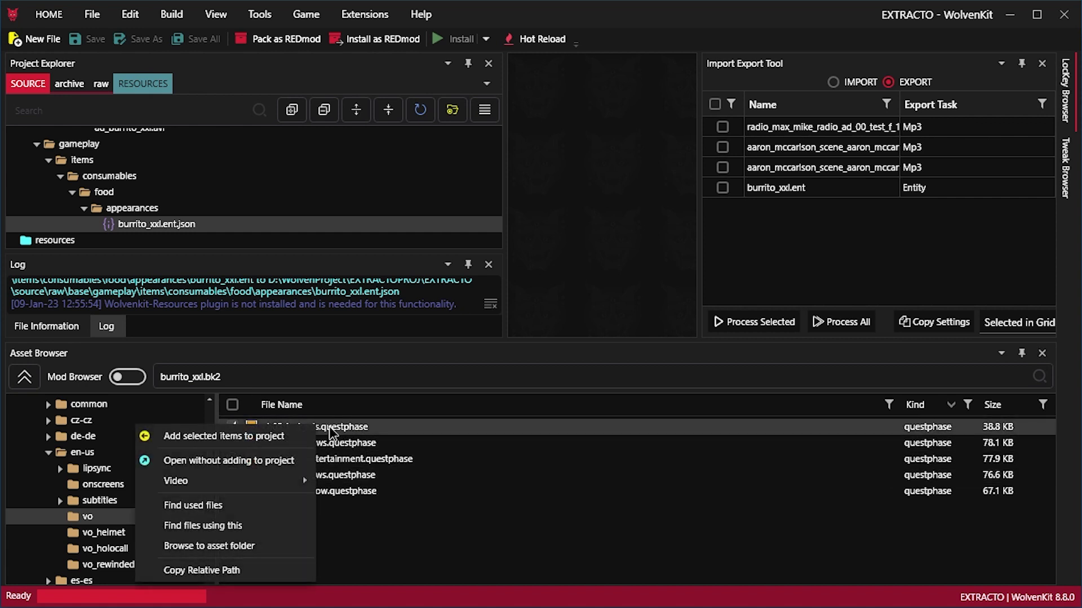
left_click(278, 437)
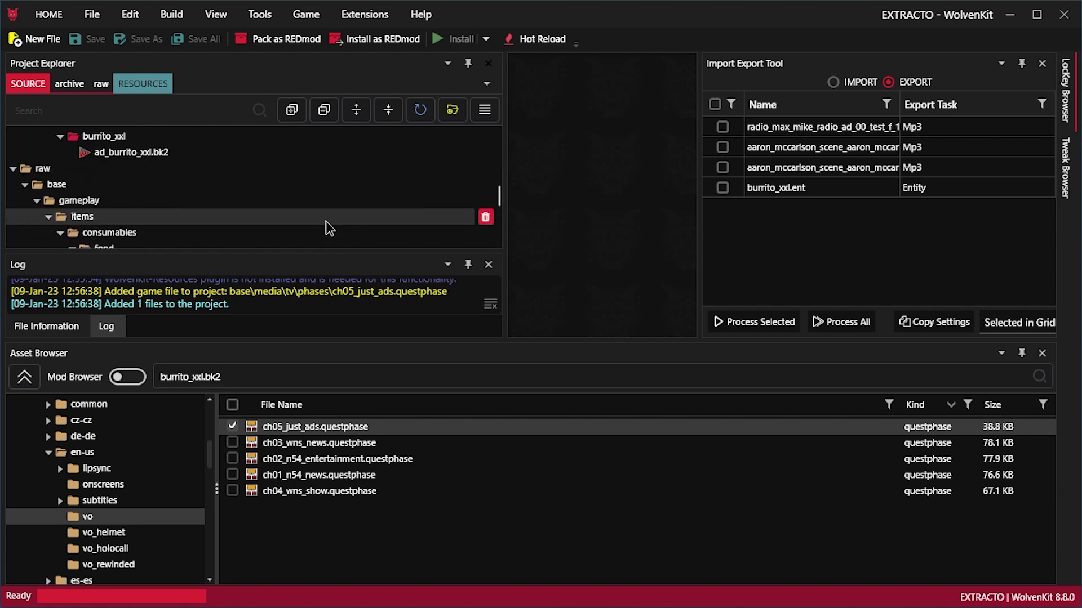
Convert ch05_just_ads.questphase under media/tv/phases in the project to JSON
scroll(326, 220, "down", 6)
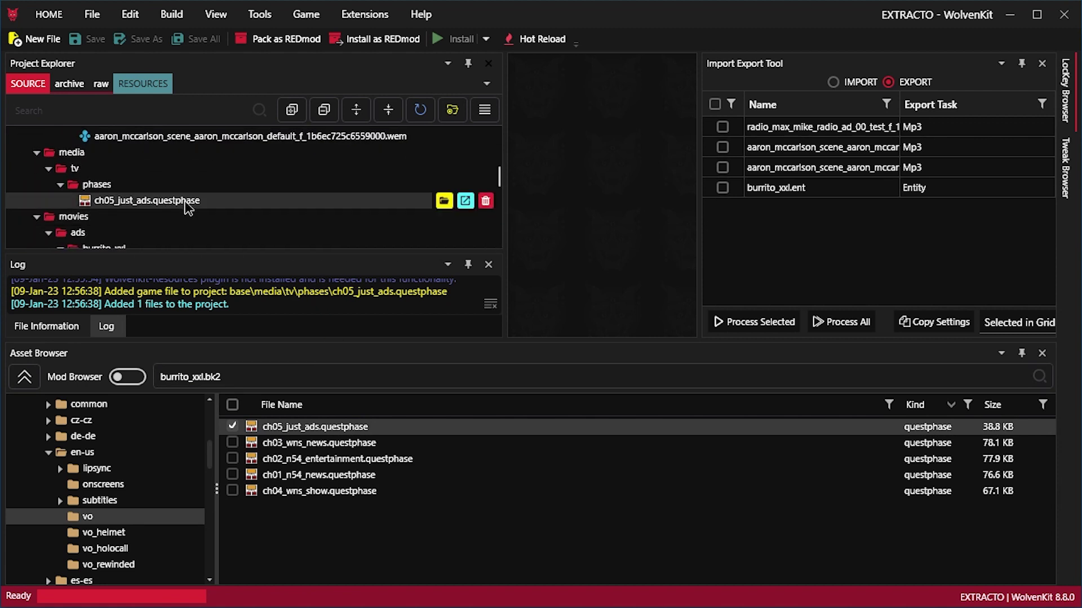
right_click(187, 204)
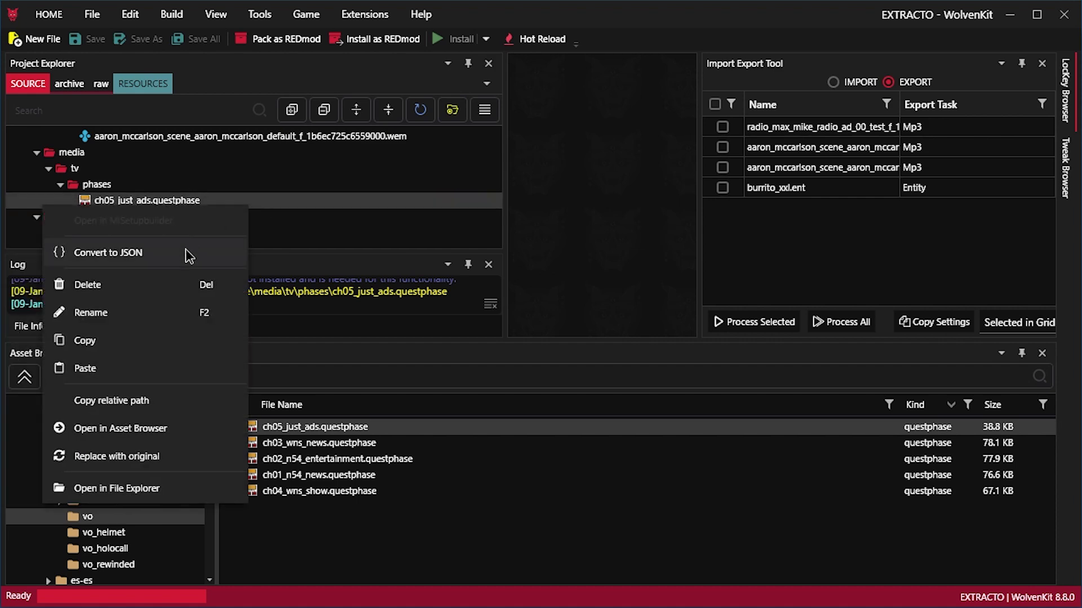
left_click(186, 253)
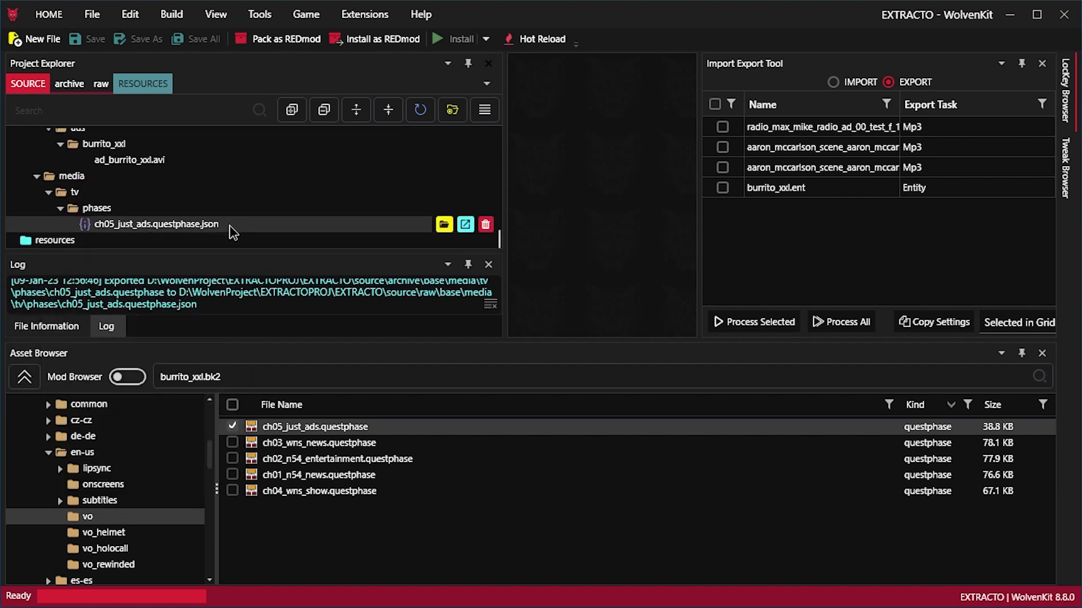
Show ch05_just_ads.questphase.json from the raw phases folder in File Explorer and open it in Notepad++
left_click(444, 224)
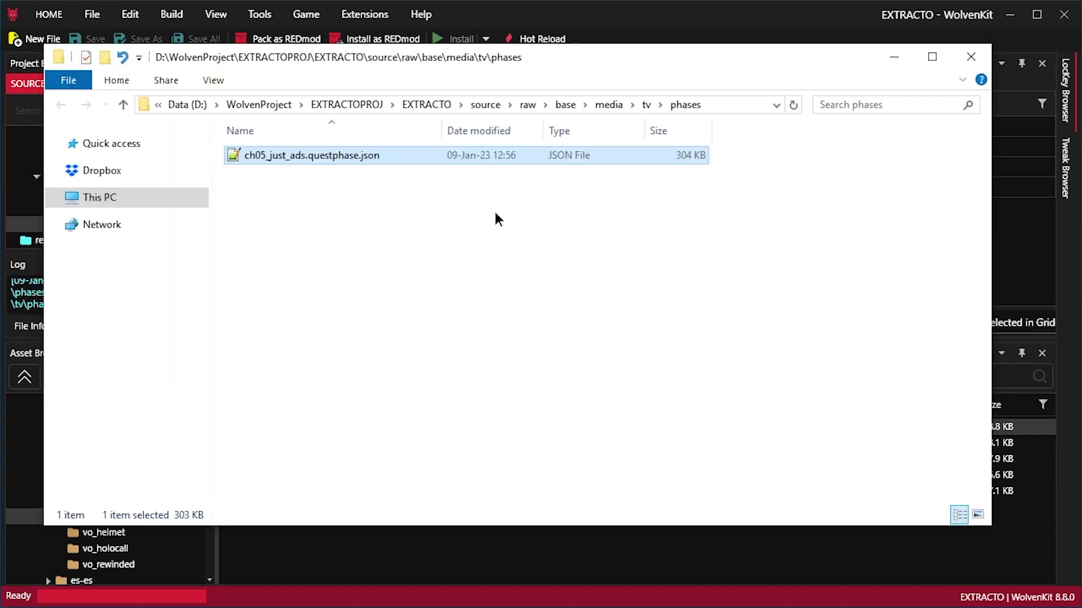
double_click(350, 156)
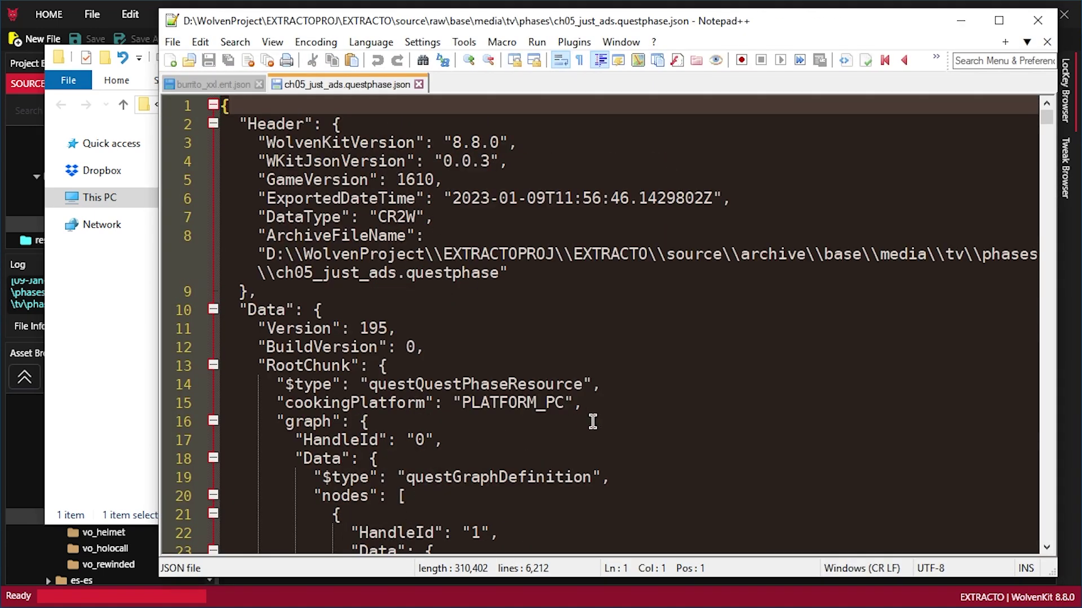
left_click(759, 130)
Search ch05_just_ads.questphase.json for "tv" and for "burri", and close the search dialog
key("ctrl+f")
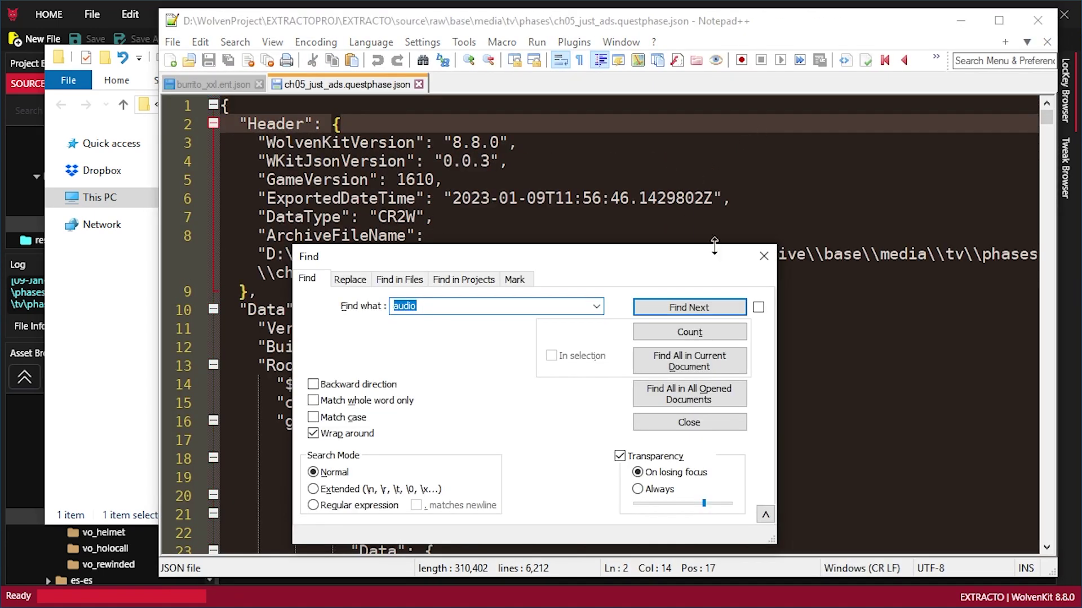
type("tv")
key("Return")
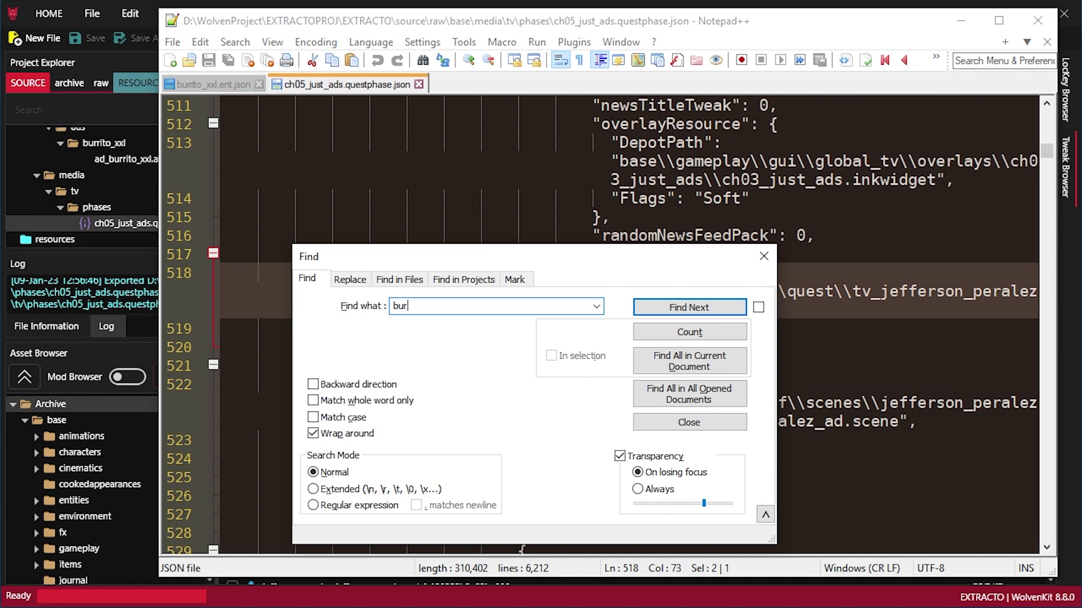
key("Return")
key("Escape")
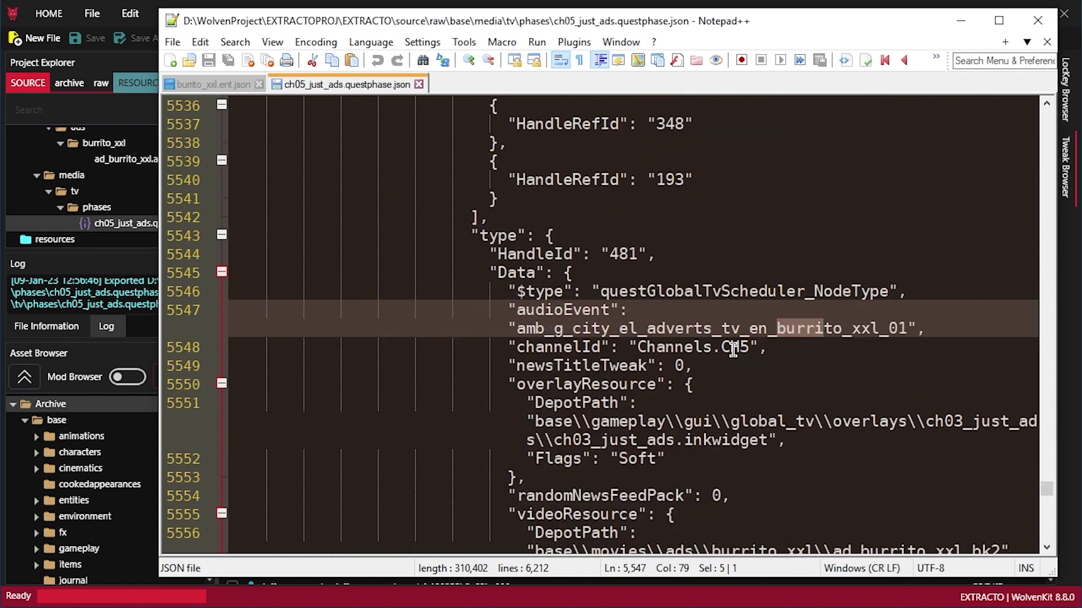
Examine the burrito ad's entry in the JSON, checking its audioEvent, overlayResource, videoResource path and VOScene settings
scroll(833, 340, "down", 1)
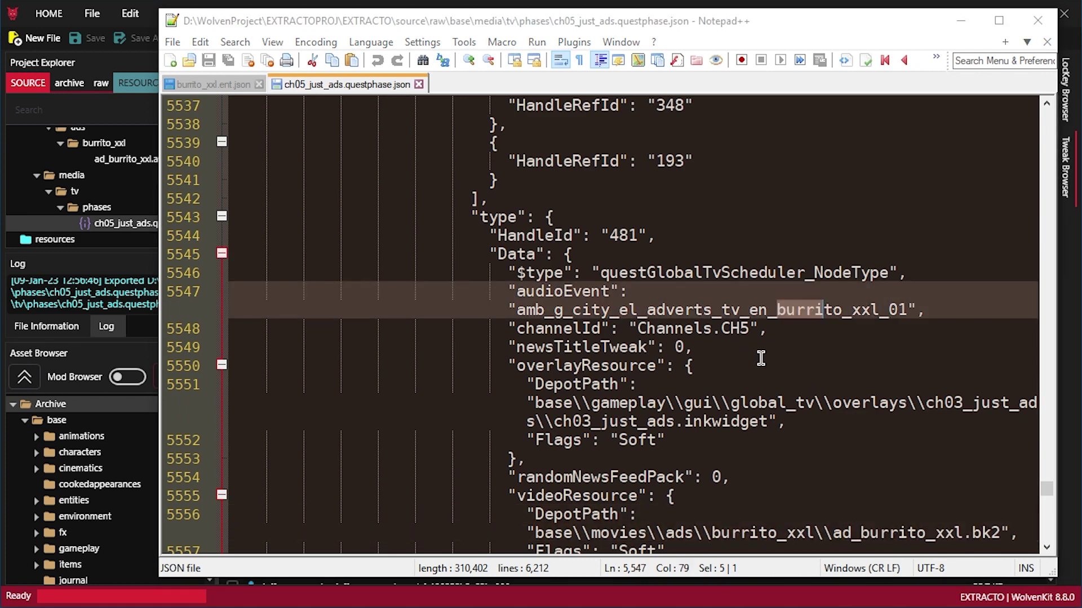
key("F3")
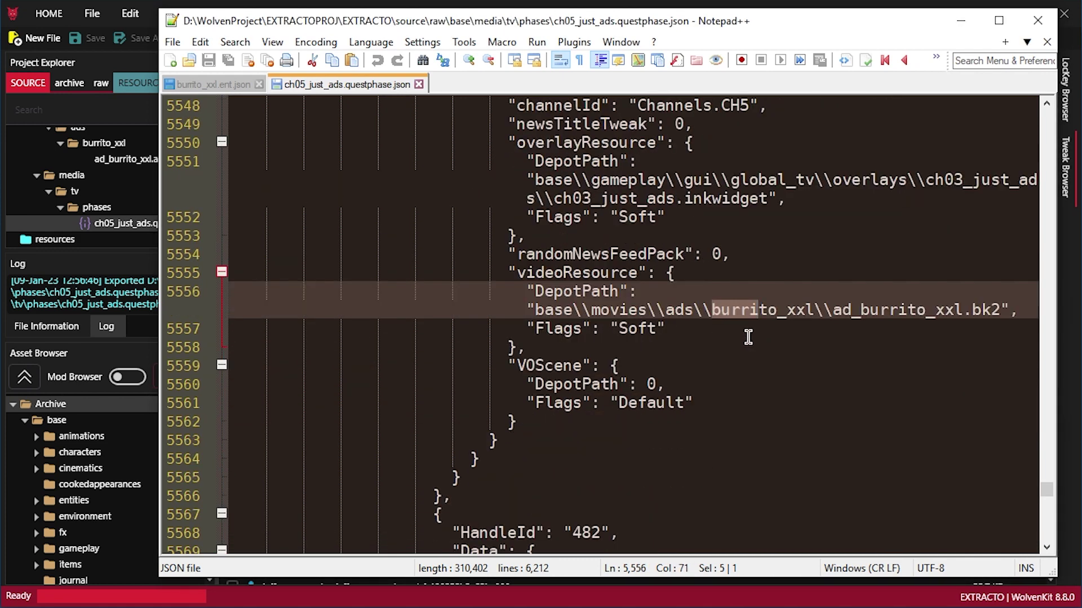
scroll(760, 344, "up", 4)
scroll(764, 347, "down", 2)
scroll(764, 347, "down", 2)
double_click(552, 367)
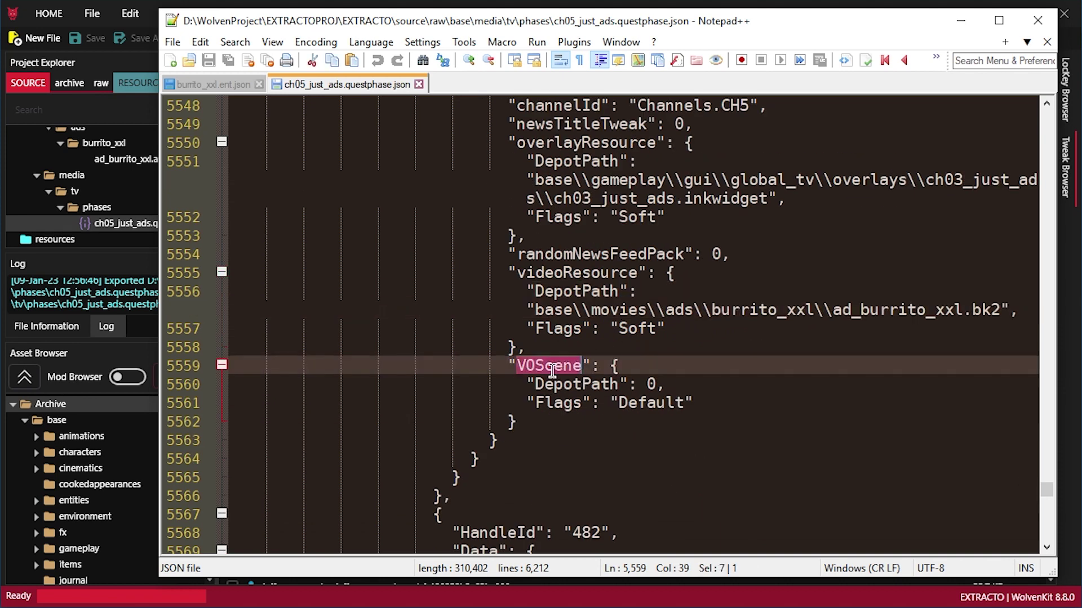
double_click(650, 405)
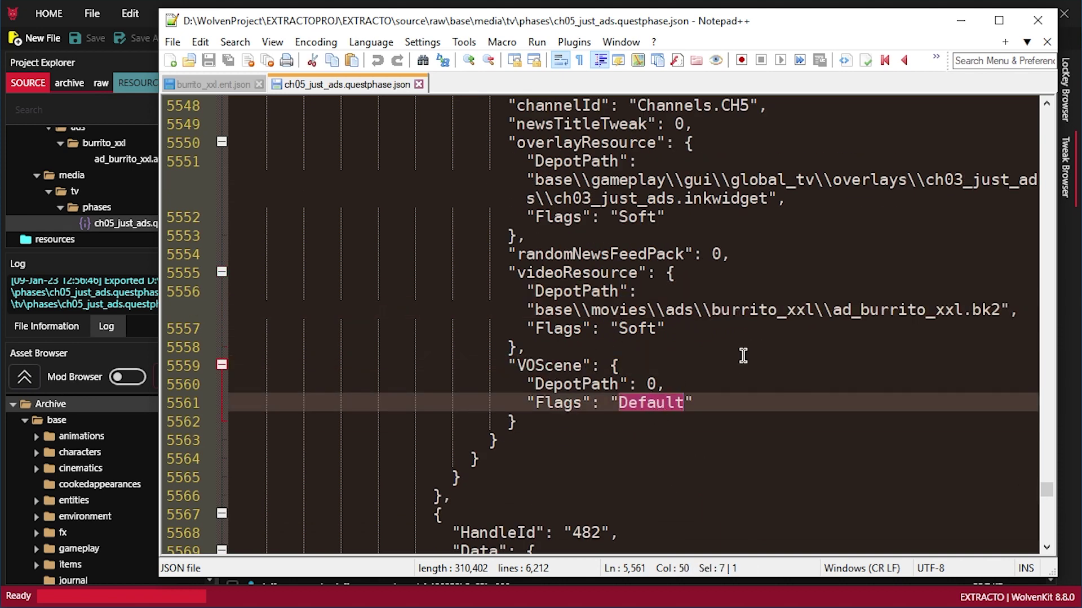
double_click(865, 311)
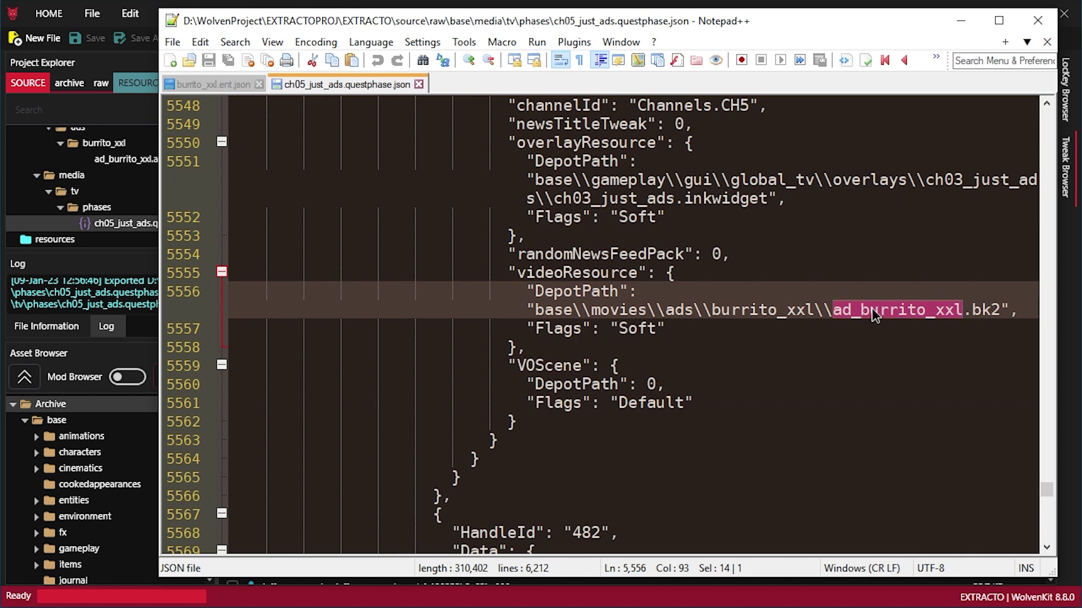
scroll(891, 309, "up", 1)
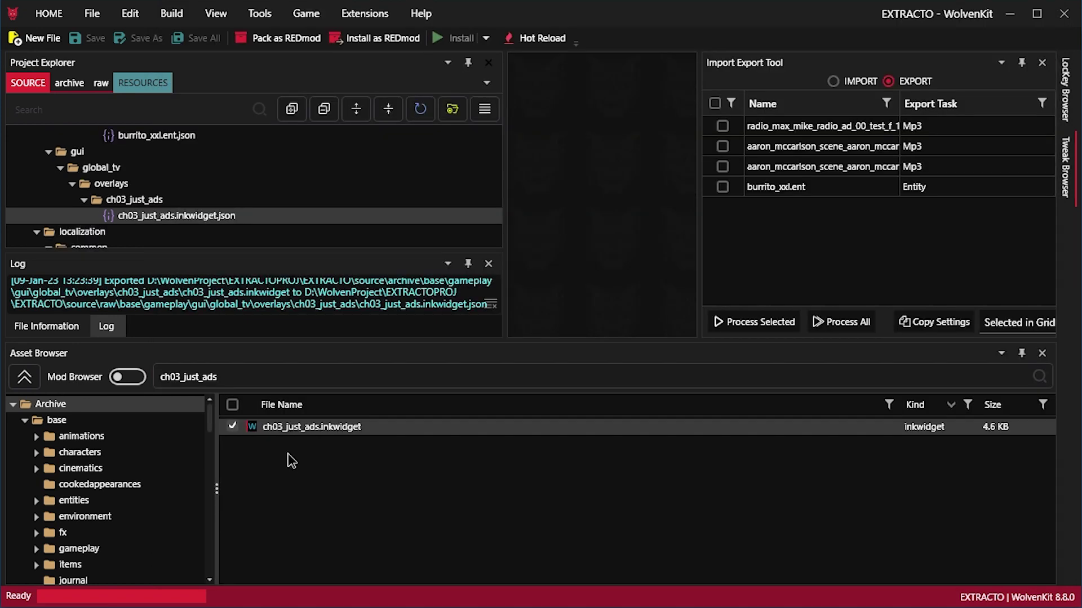
Browse the game archive in the Asset Browser to the slaughterhouse ad folder
scroll(150, 461, "down", 4)
left_click(73, 502)
double_click(363, 526)
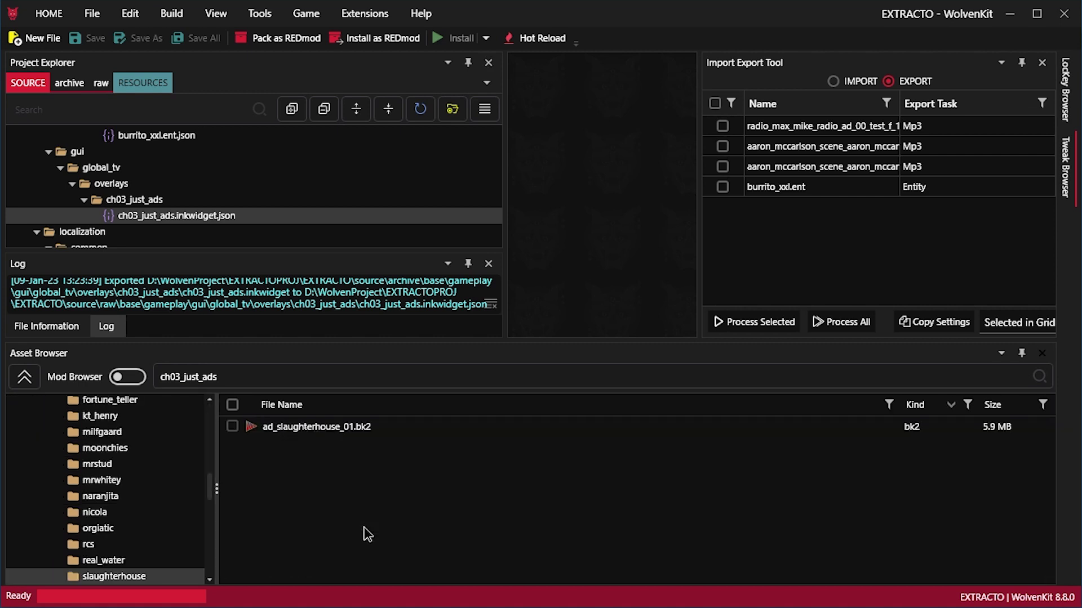
Preview the video ad_slaughterhouse_01.bk2 and find the files that use it
right_click(310, 427)
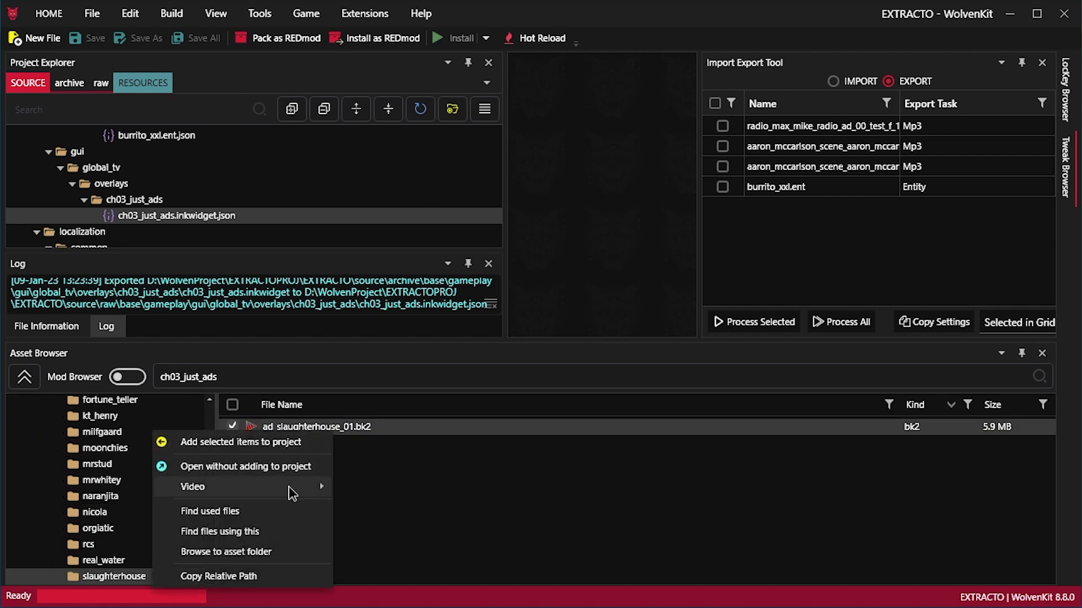
mouse_move(292, 493)
left_click(116, 487)
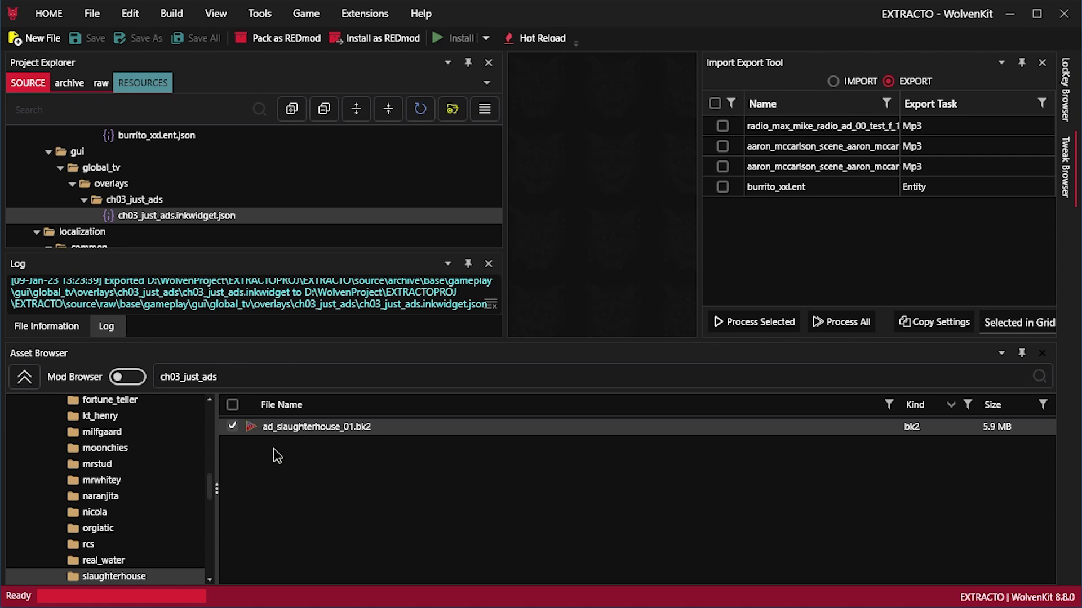
right_click(309, 428)
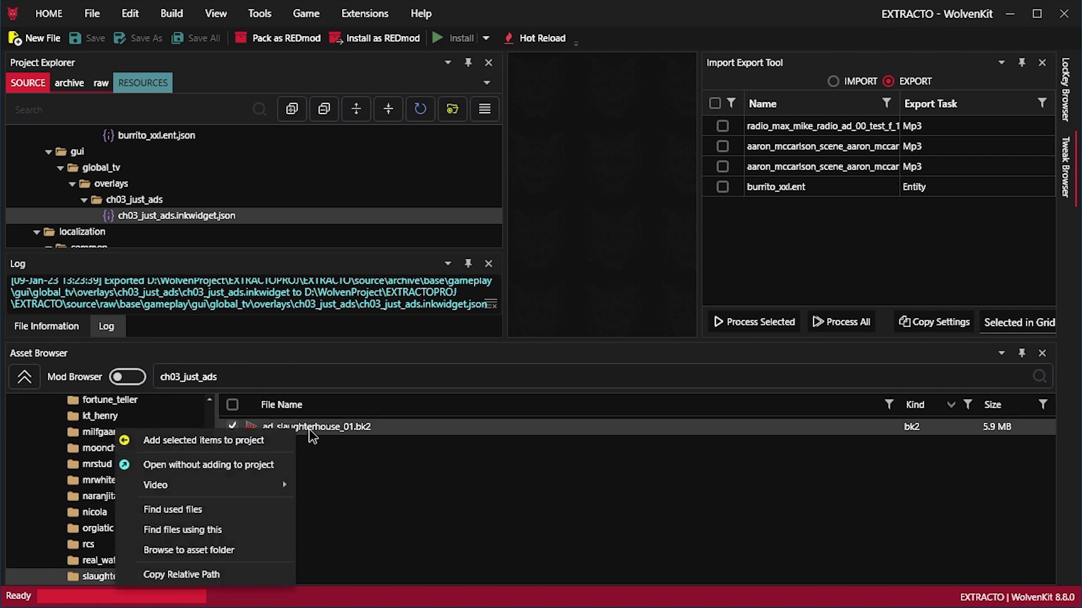
left_click(192, 532)
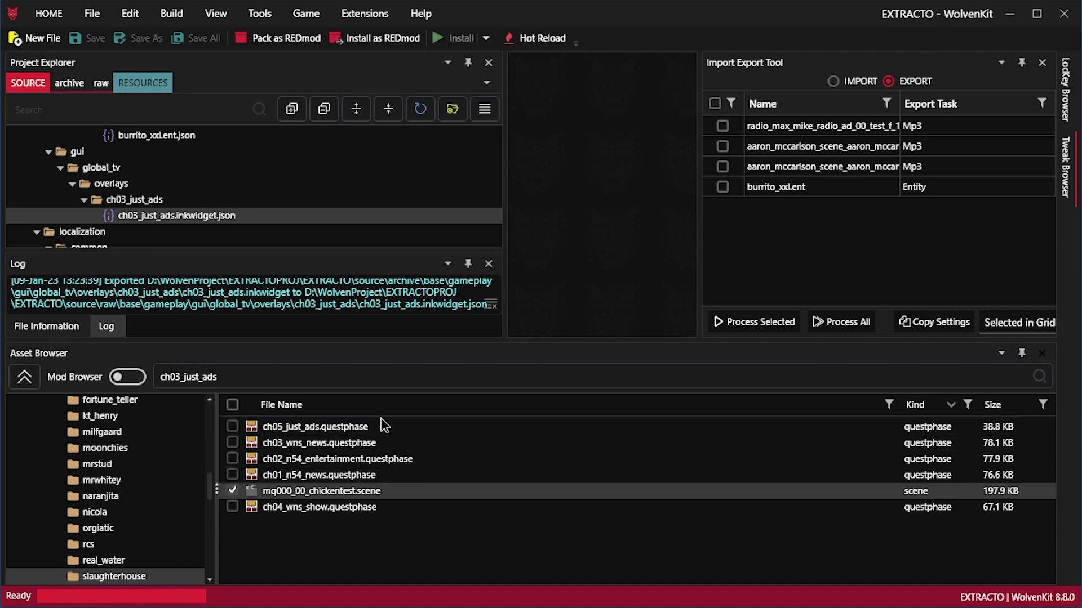
Switch to ch05_just_ads.questphase.json in Notepad++ and search it for "slaughterhouse"
left_click(292, 428)
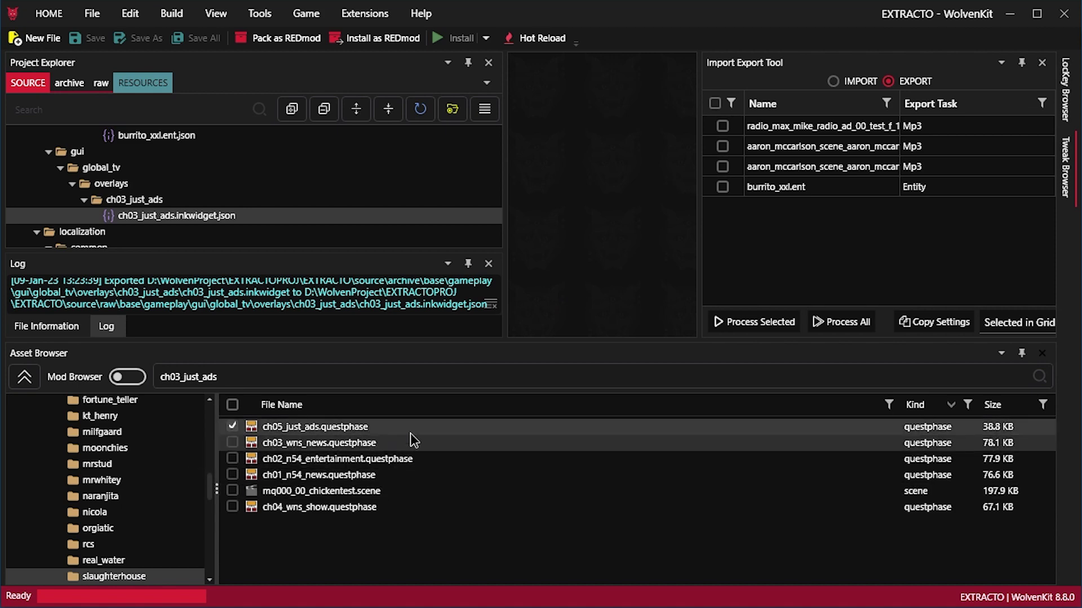
key("alt+Tab")
double_click(701, 215)
key("ctrl+f")
type("slau")
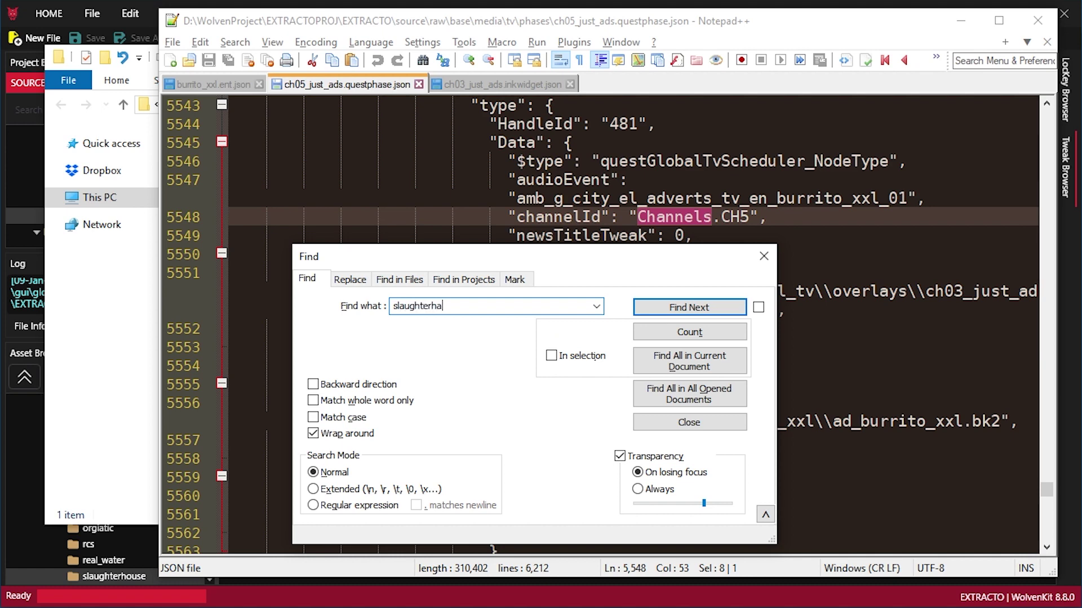
type("ghterhouse")
key("Return")
key("Escape")
Examine the slaughterhouse ad's entry in the JSON, comparing its audioEvent, overlayResource, videoResource path and VOScene path
scroll(718, 273, "down", 6)
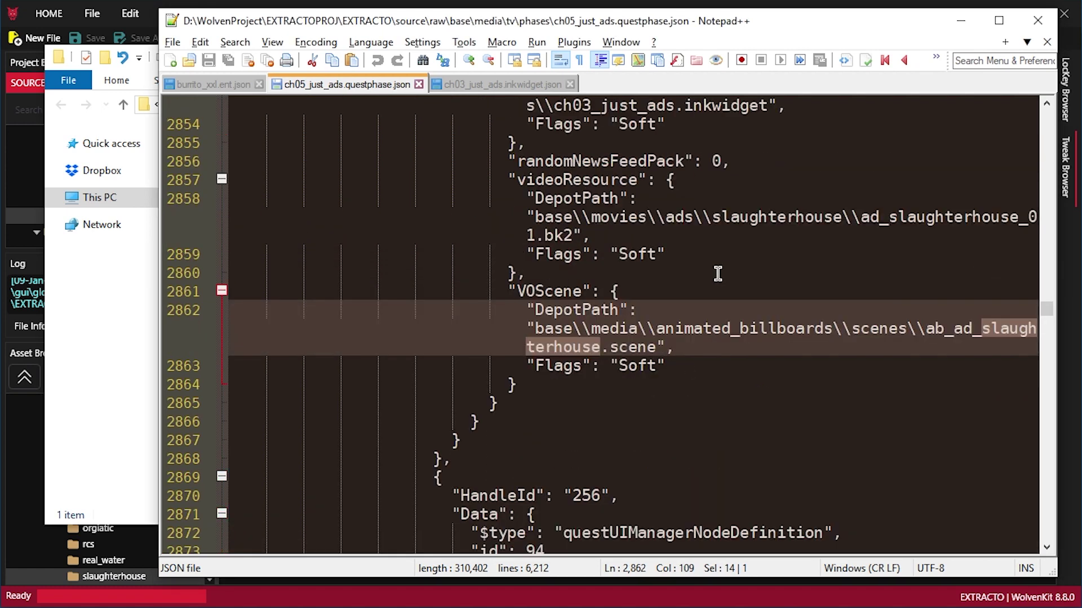
scroll(717, 273, "up", 6)
key("F3")
key("F3")
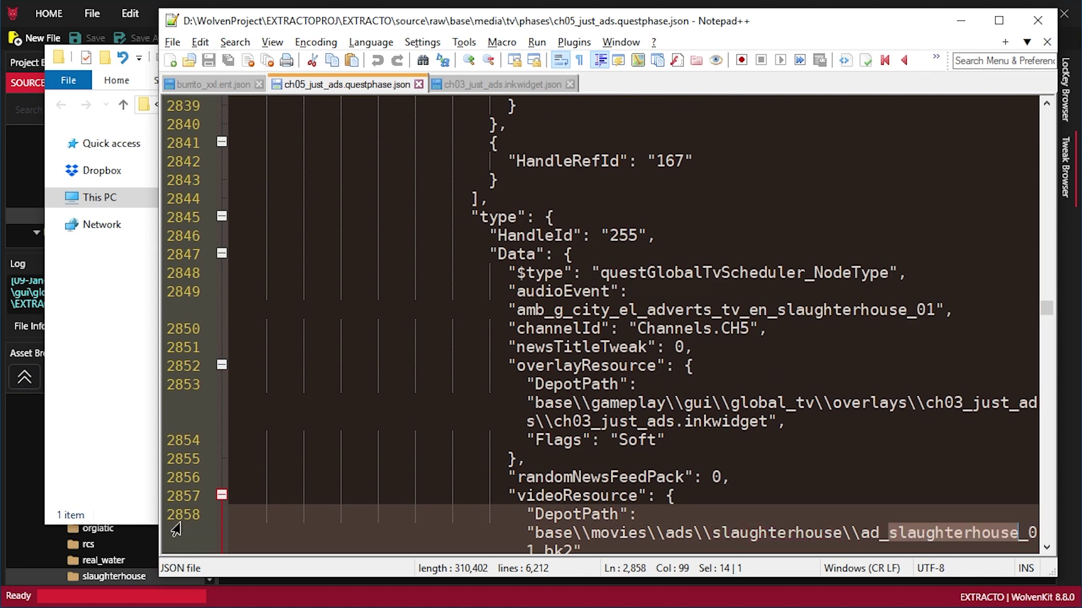
key("F3")
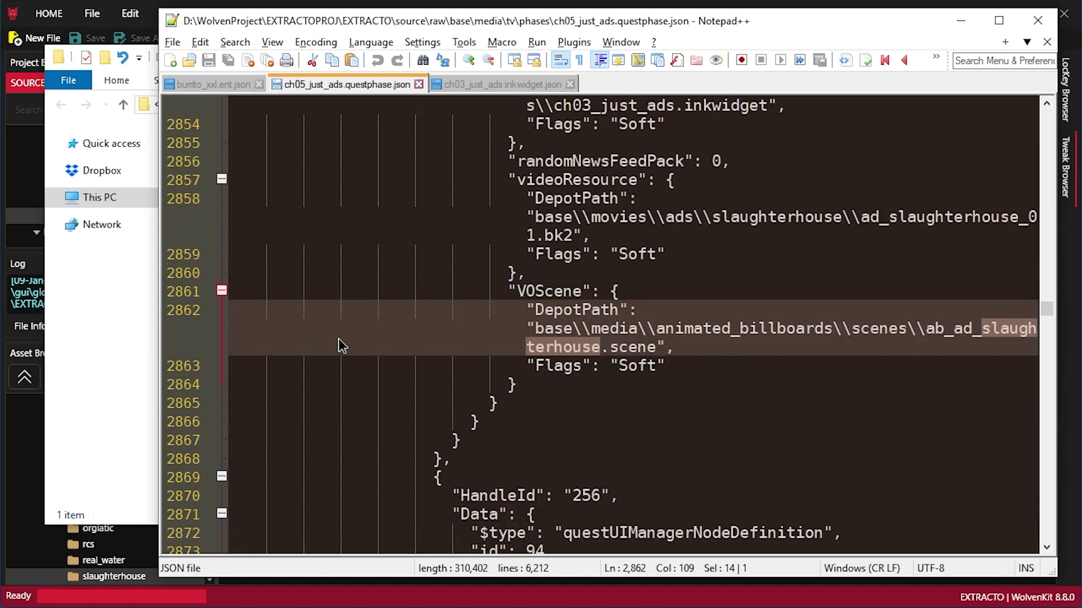
scroll(635, 335, "up", 3)
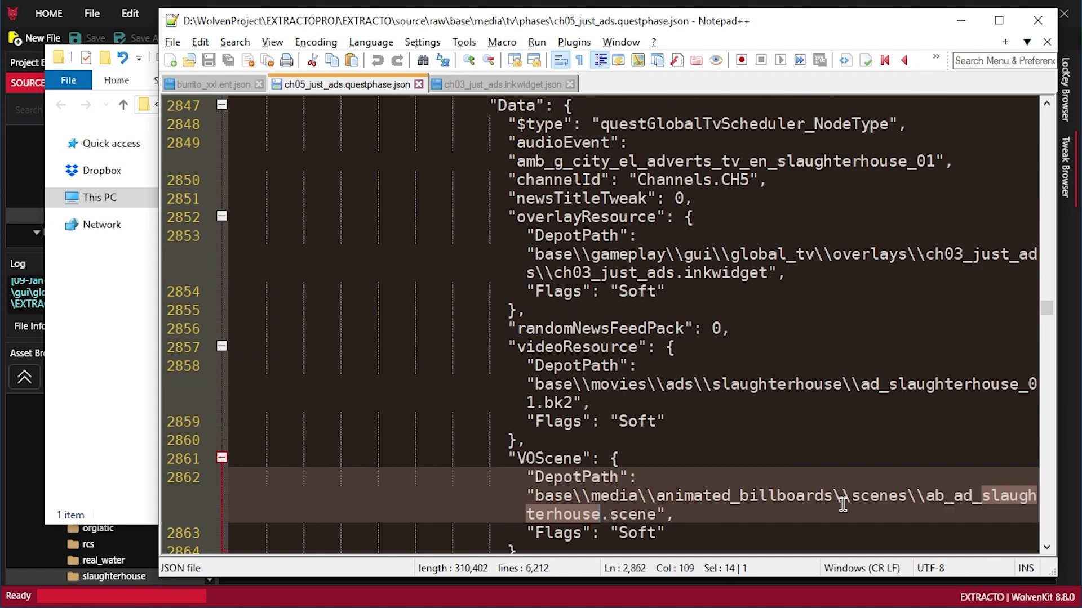
double_click(550, 458)
double_click(803, 495)
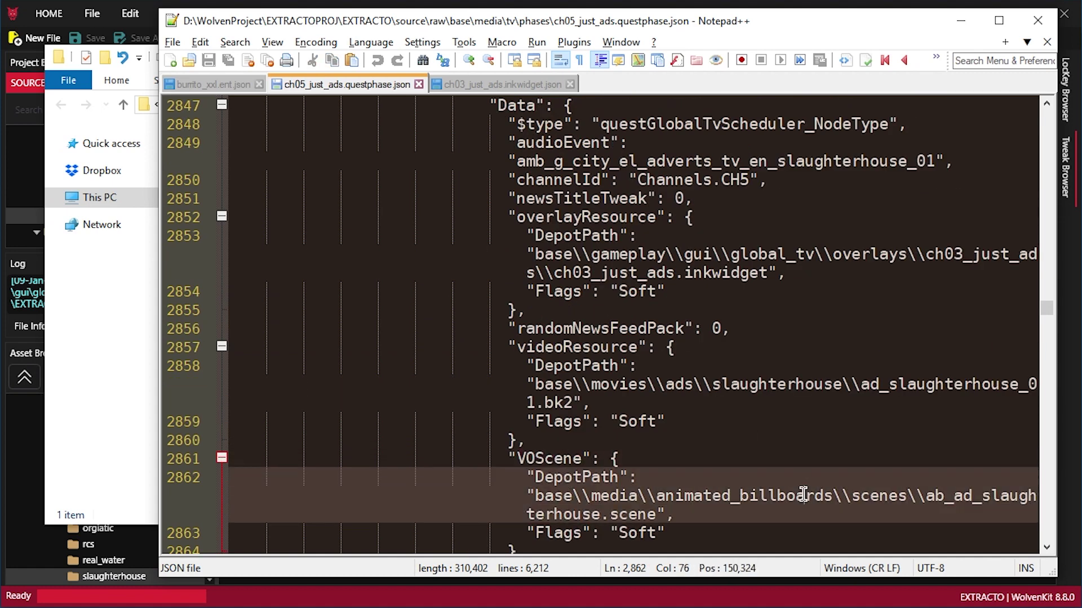
Copy the scene name ab_ad_slaughterhouse from the VOScene path and search WolvenKit's Asset Browser for it
left_click_drag(925, 496, 610, 513)
key("ctrl+c")
key("alt+Tab")
left_click(309, 385)
key("ctrl+v")
key("Return")
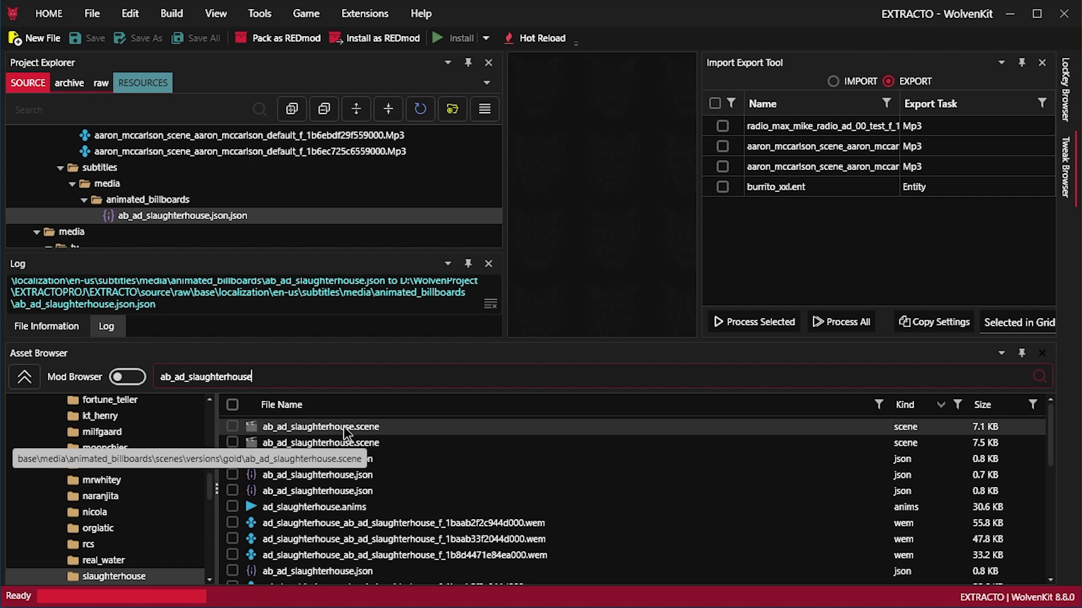
Look through the search results for the slaughterhouse ad's wem voice files and their language folders
scroll(394, 451, "down", 3)
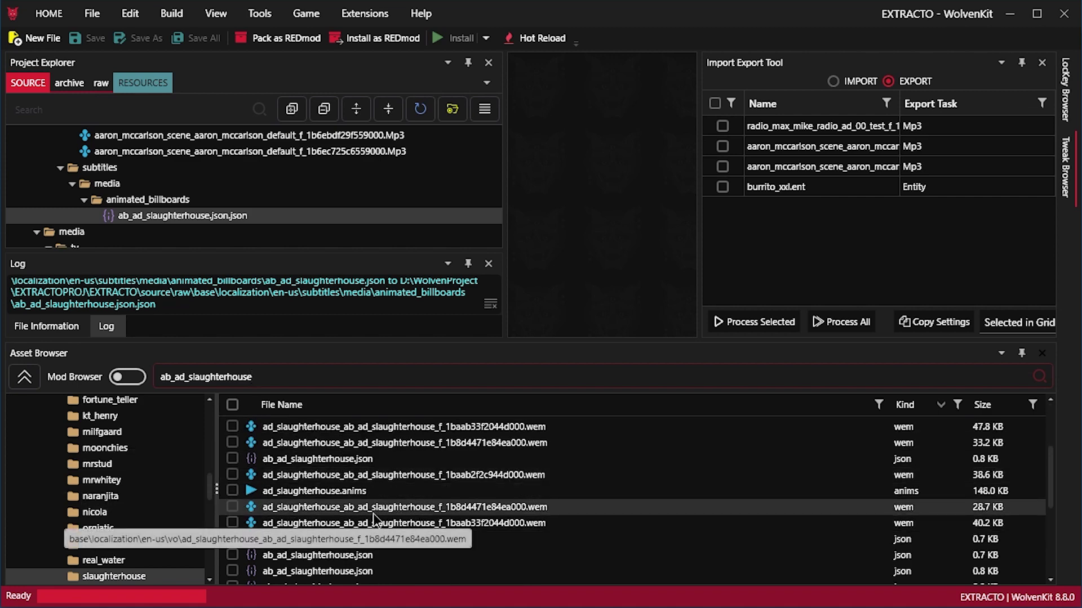
left_click(372, 510)
scroll(368, 508, "up", 1)
scroll(370, 504, "up", 1)
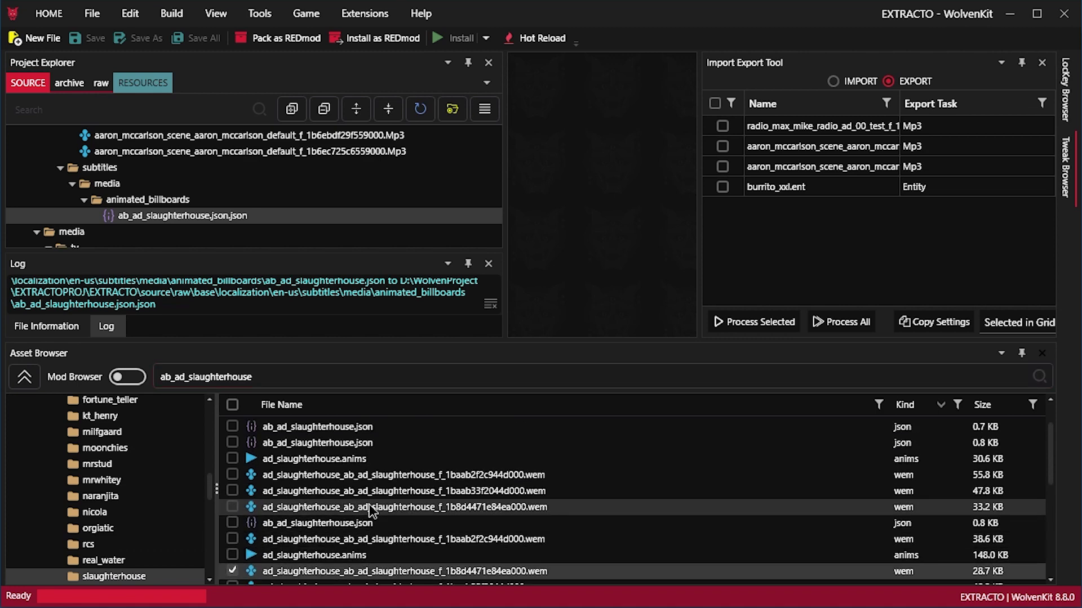
left_click(370, 491)
scroll(370, 491, "up", 2)
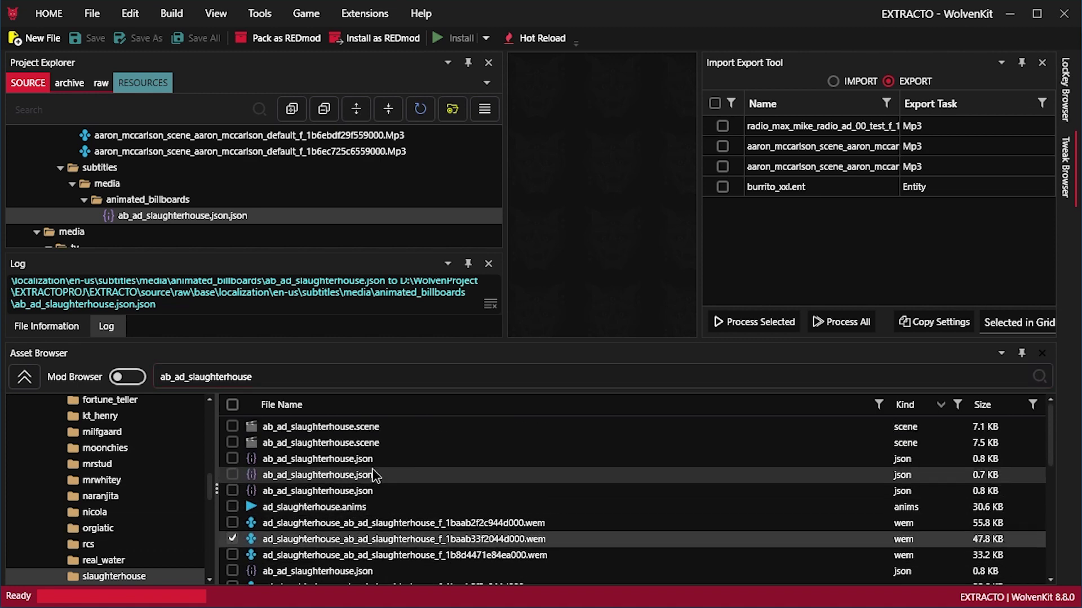
Convert the gold version of ab_ad_slaughterhouse.scene to JSON
left_click(341, 431)
right_click(387, 432)
left_click(346, 441)
scroll(368, 205, "up", 5)
scroll(366, 202, "down", 5)
scroll(366, 204, "up", 2)
scroll(227, 194, "down", 1)
right_click(216, 190)
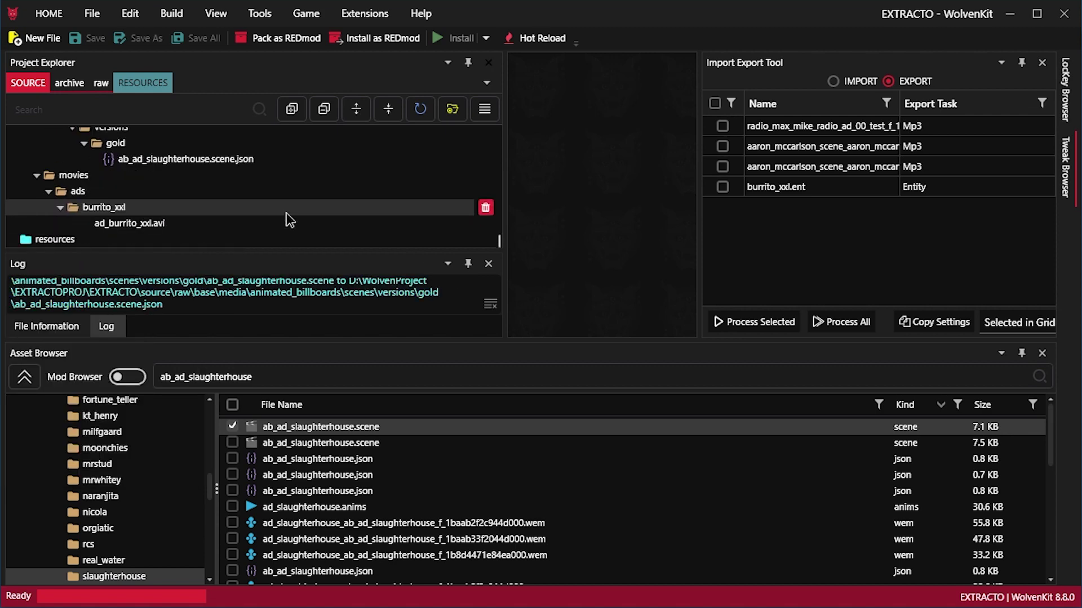
Locate ab_ad_slaughterhouse.scene.json under raw/base/media in the project and open it in Notepad++
scroll(286, 212, "up", 5)
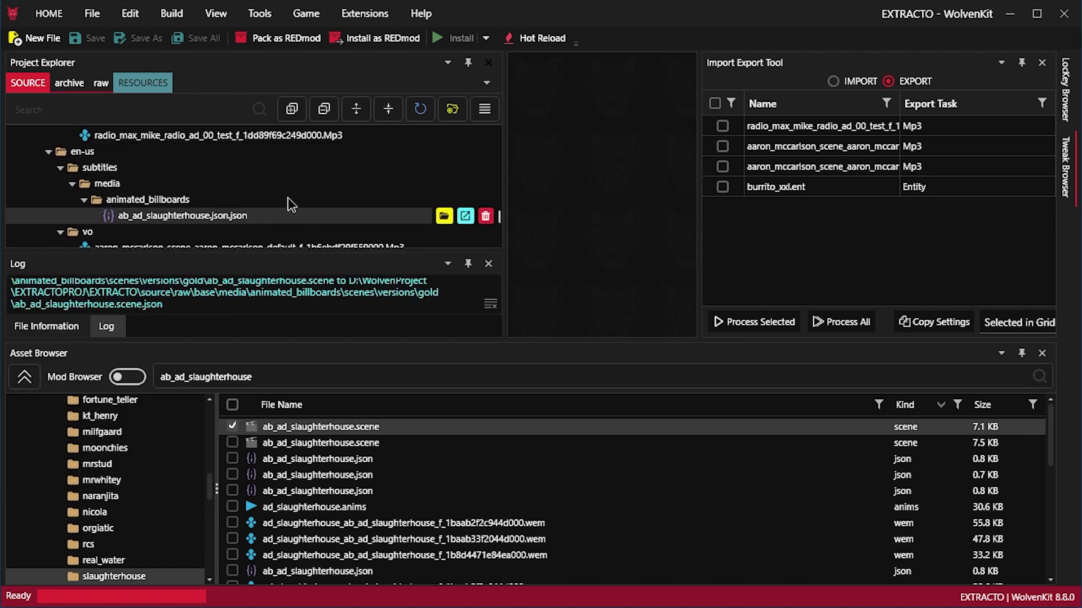
scroll(275, 218, "up", 10)
left_click(37, 183)
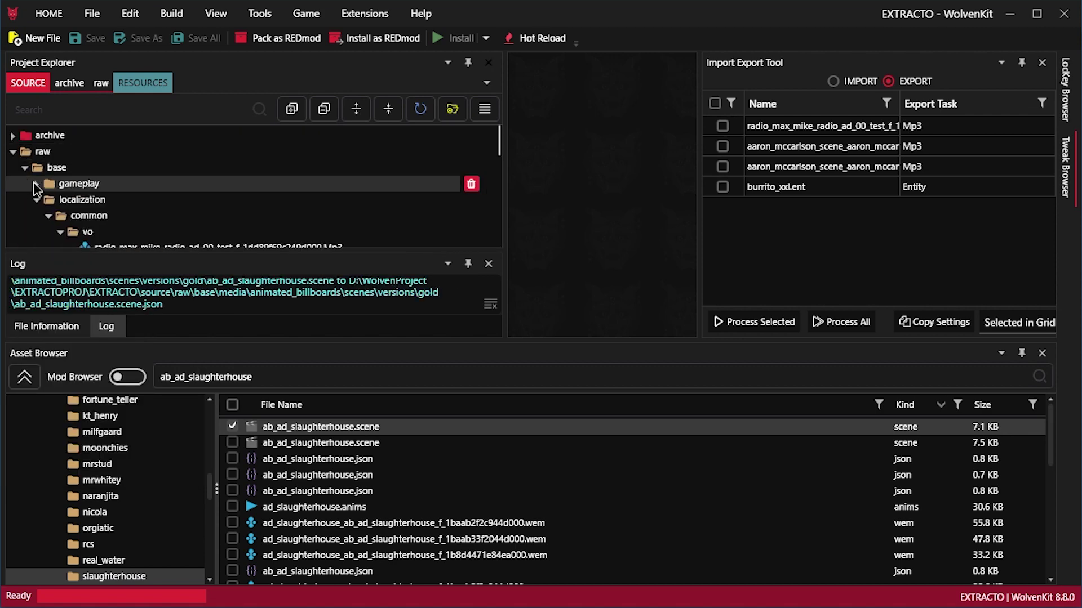
left_click(37, 200)
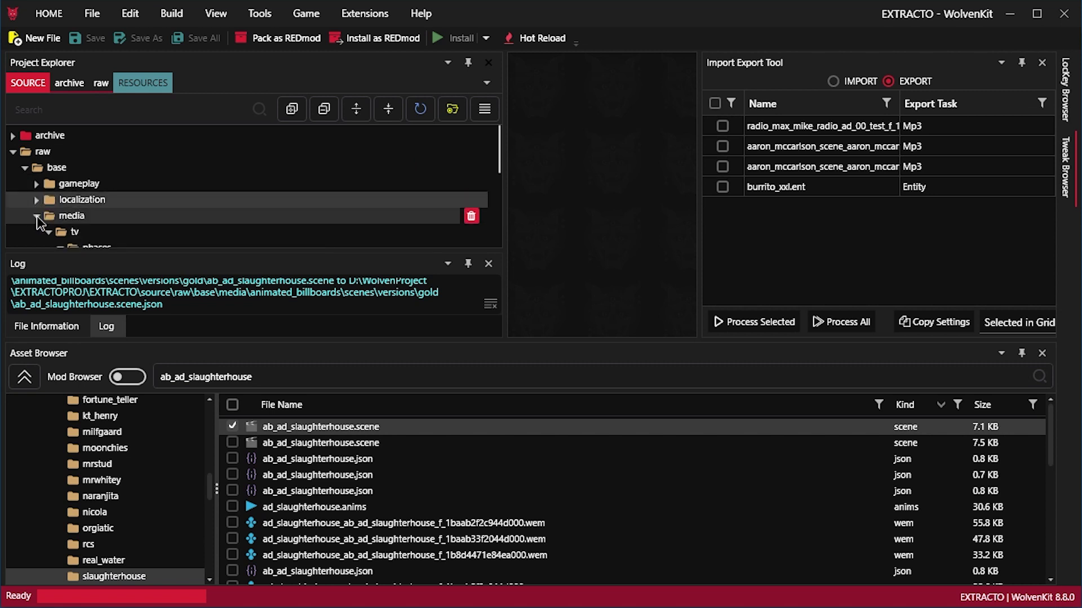
scroll(141, 193, "down", 1)
scroll(178, 222, "down", 2)
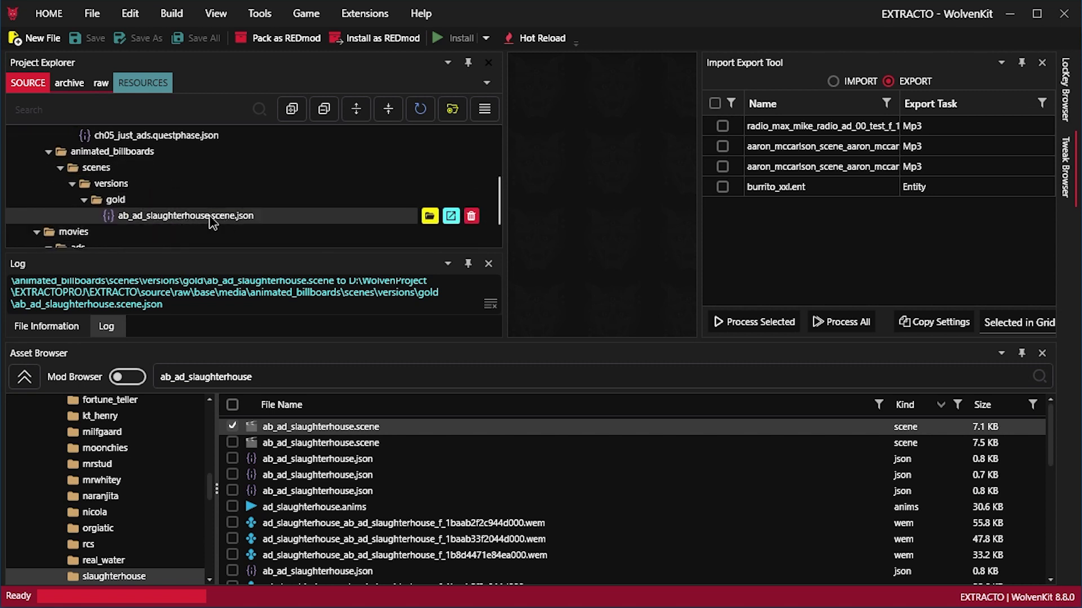
left_click(430, 217)
double_click(434, 198)
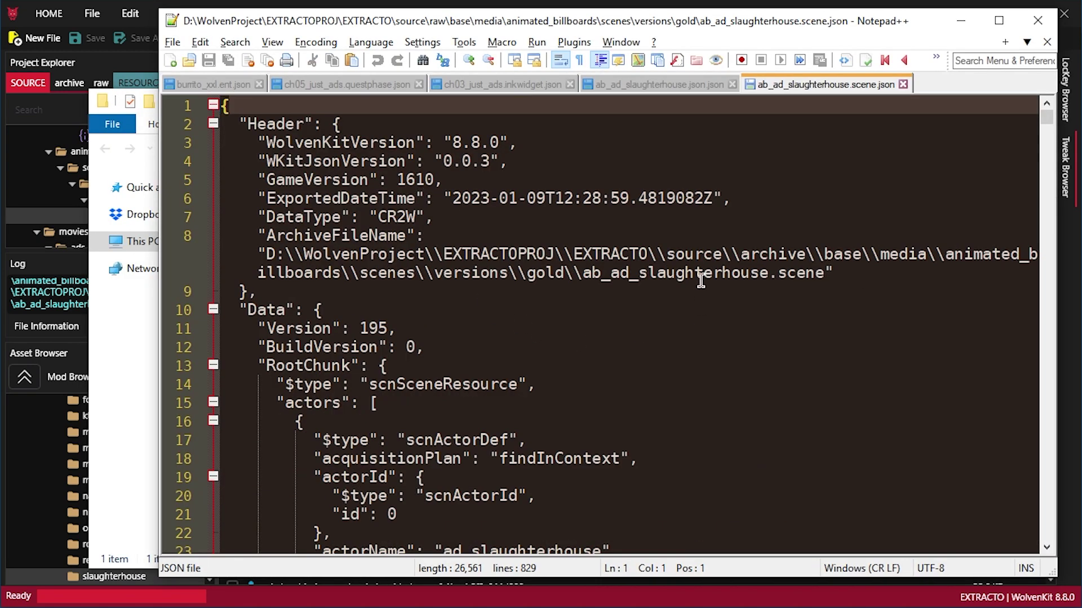
Search ab_ad_slaughterhouse.scene.json for "audio" and skim the file's contents
key("ctrl+f")
key("Return")
type("audio")
key("Escape")
scroll(560, 268, "down", 15)
Check the wem file names in WolvenKit and search the scene JSON in Notepad++ for the ID fragment "1baab"
key("alt+Tab")
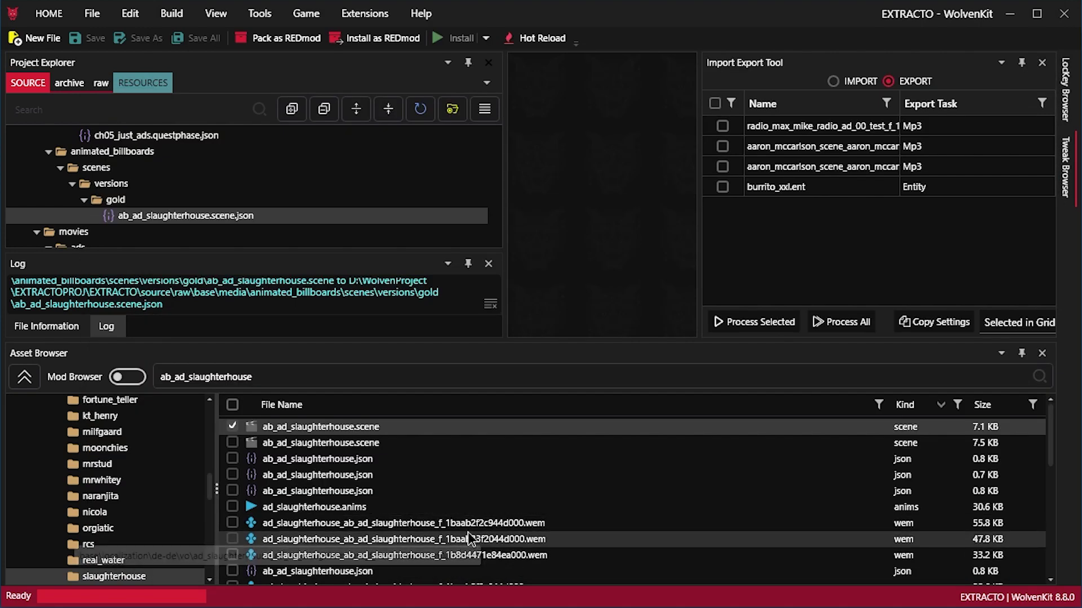
key("alt+Tab")
key("ctrl+f")
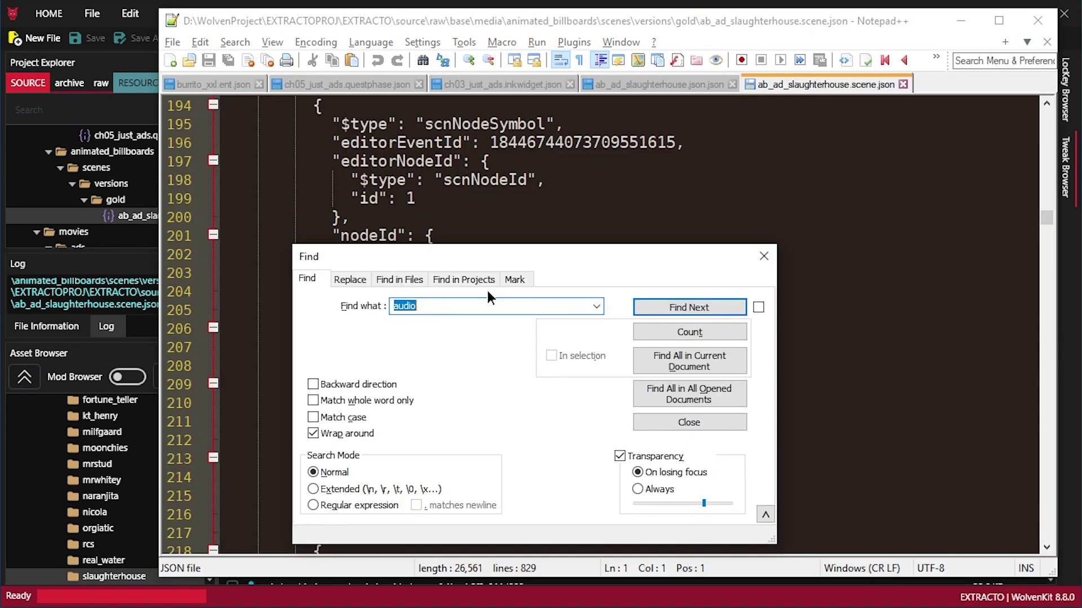
type("1baab")
key("Return")
key("Escape")
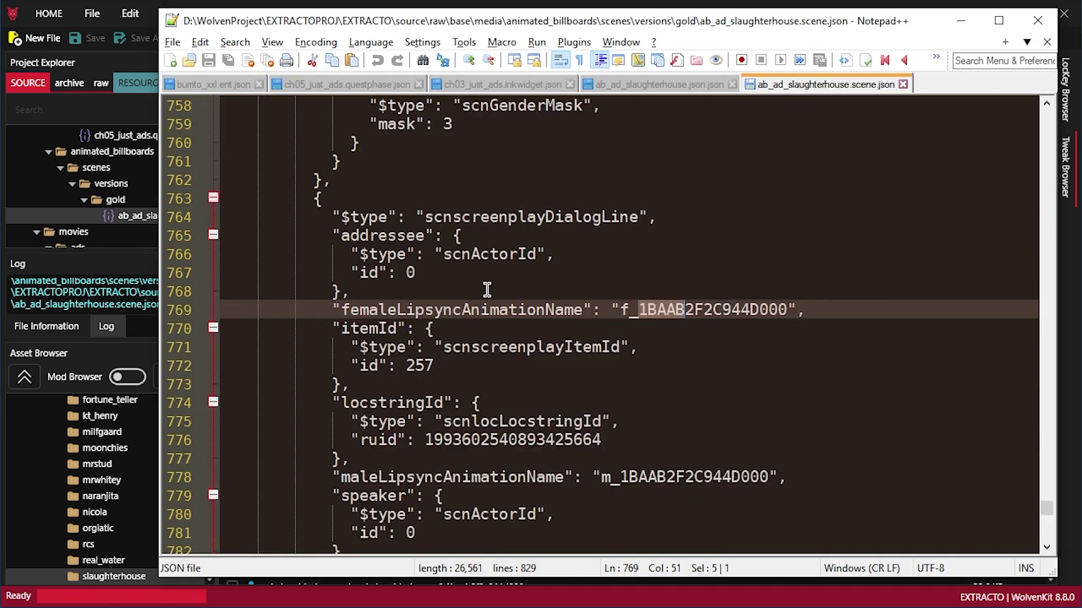
Search the scene JSON for "LipsyncAnimationName", taken from the femaleLipsyncAnimationName key of the matched dialog line
double_click(479, 318)
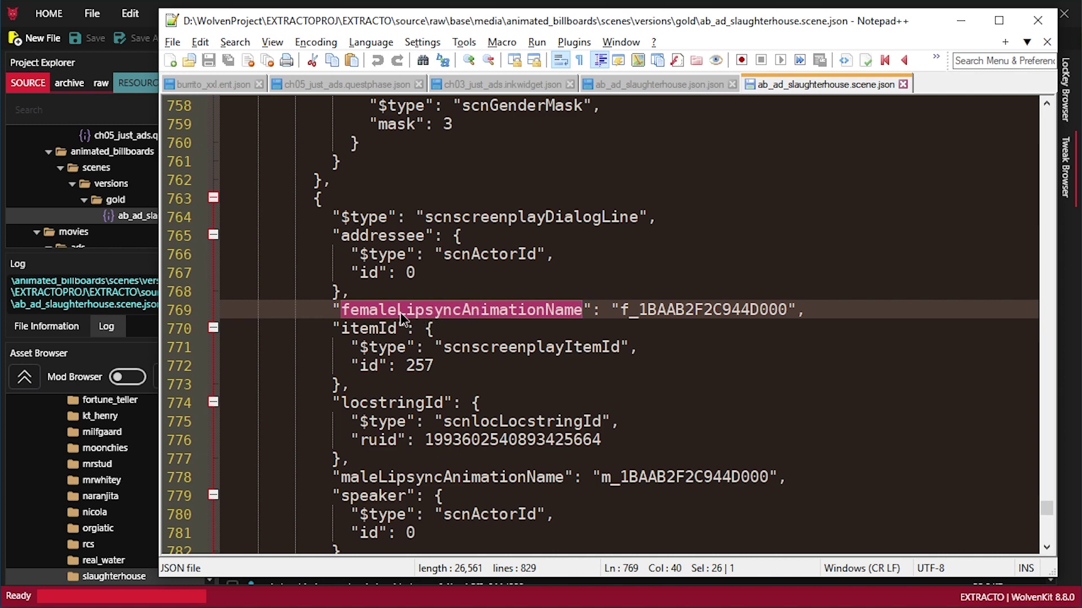
left_click_drag(397, 313, 586, 317)
key("ctrl+f")
key("Return")
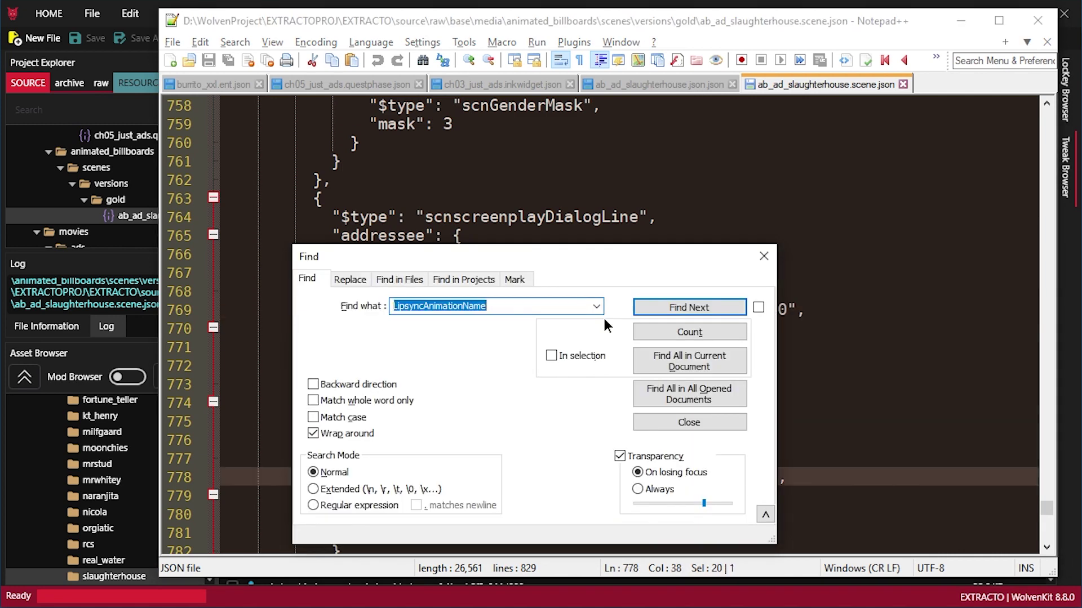
key("Escape")
Step back and forth through the LipsyncAnimationName matches to compare the voice file IDs of each dialog line
key("shift+F3")
key("shift+F3")
key("F3")
key("F3")
key("F3")
key("F3")
key("shift+F3")
key("shift+F3")
key("shift+F3")
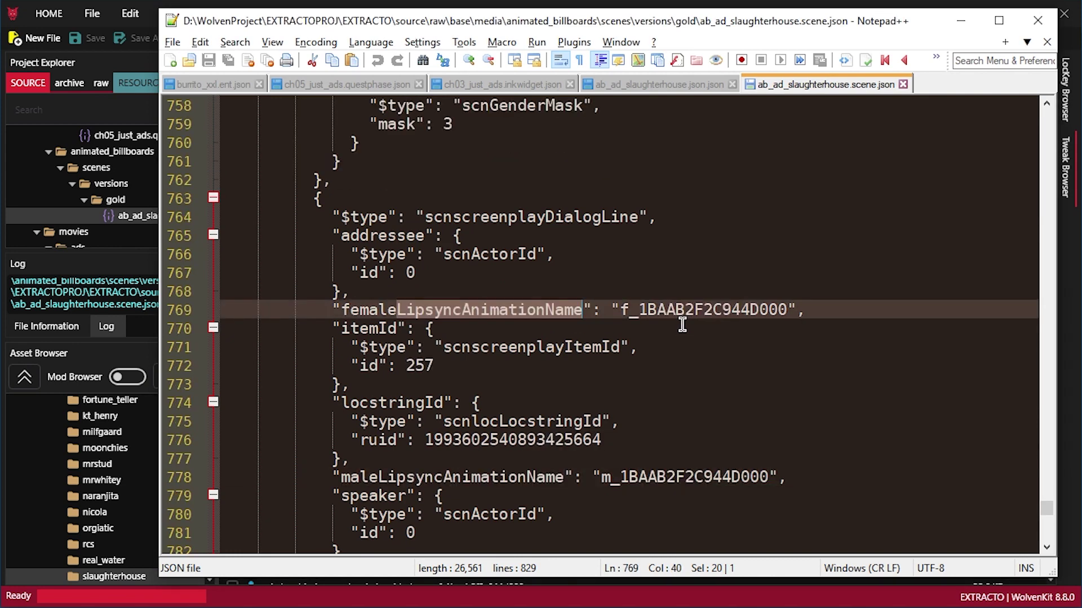
key("shift+F3")
key("shift+F3")
key("F3")
key("F3")
key("F3")
key("F3")
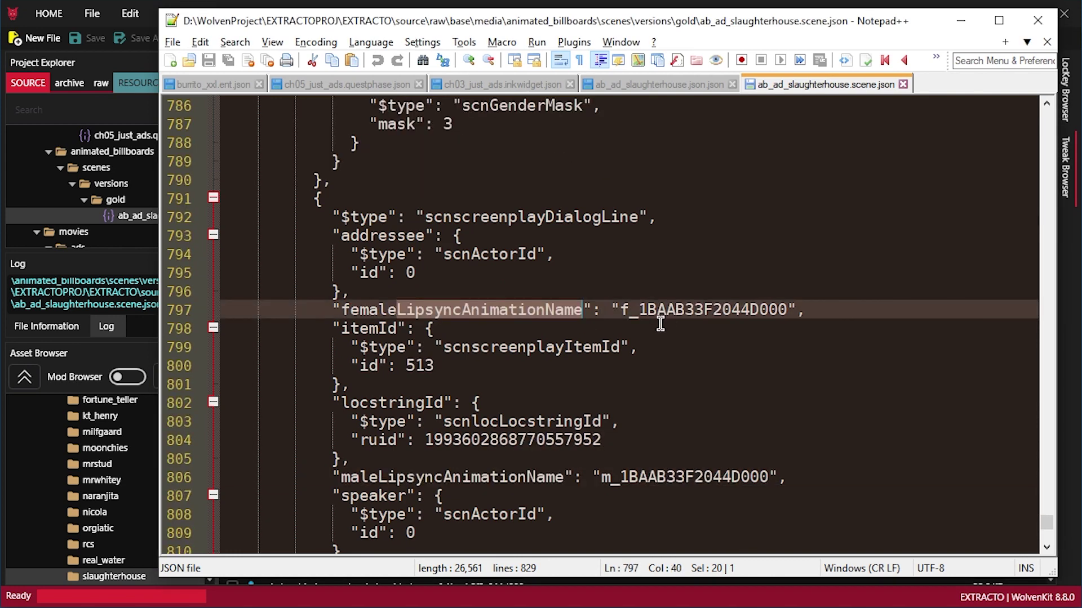
Add the six ad_slaughterhouse_ab_ad_slaughterhouse wem files from WolvenKit's search results to the project
key("alt+Tab")
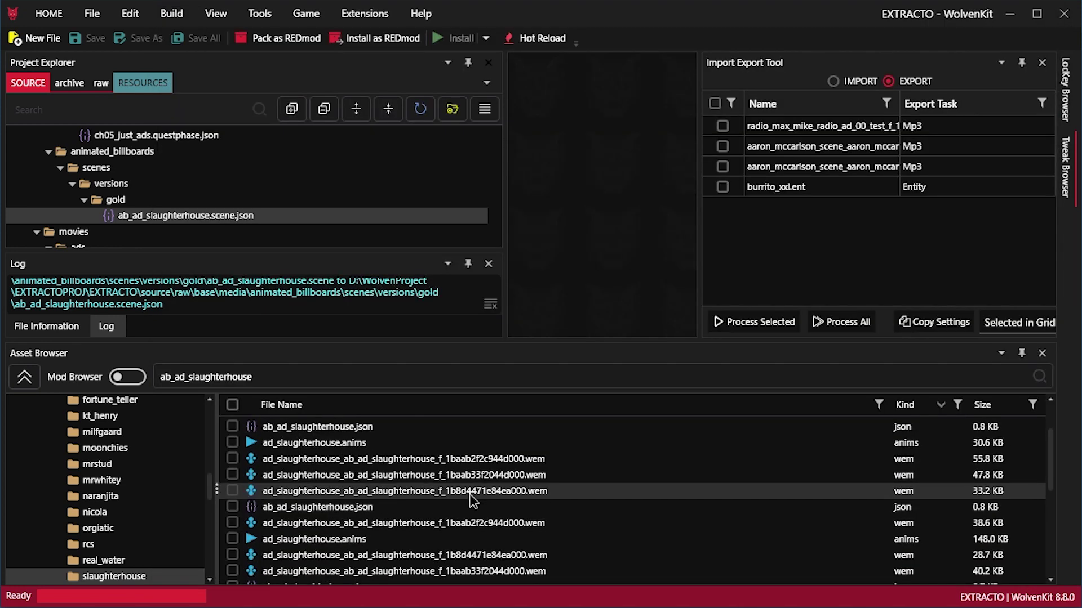
left_click(450, 478)
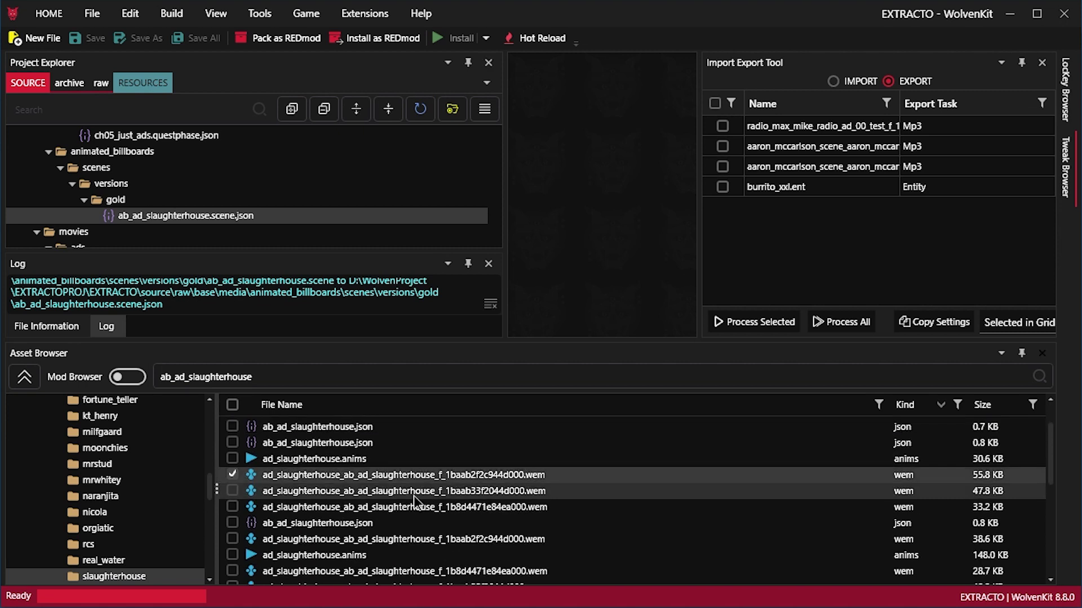
left_click(387, 506, "shift")
scroll(405, 495, "down", 1)
left_click(403, 506, "ctrl")
left_click(397, 540, "ctrl")
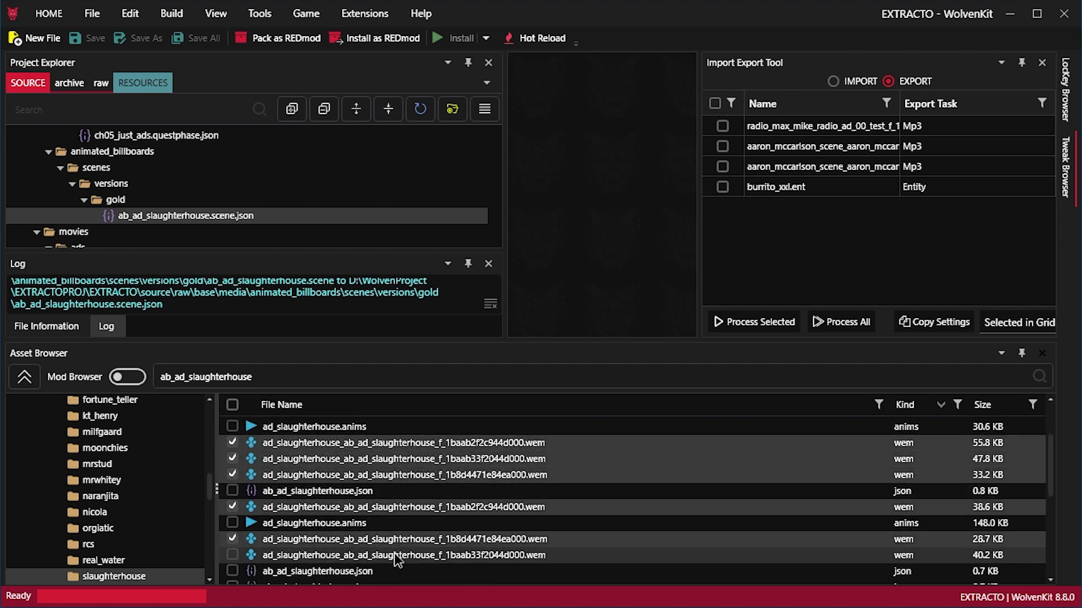
right_click(434, 463)
left_click(374, 476)
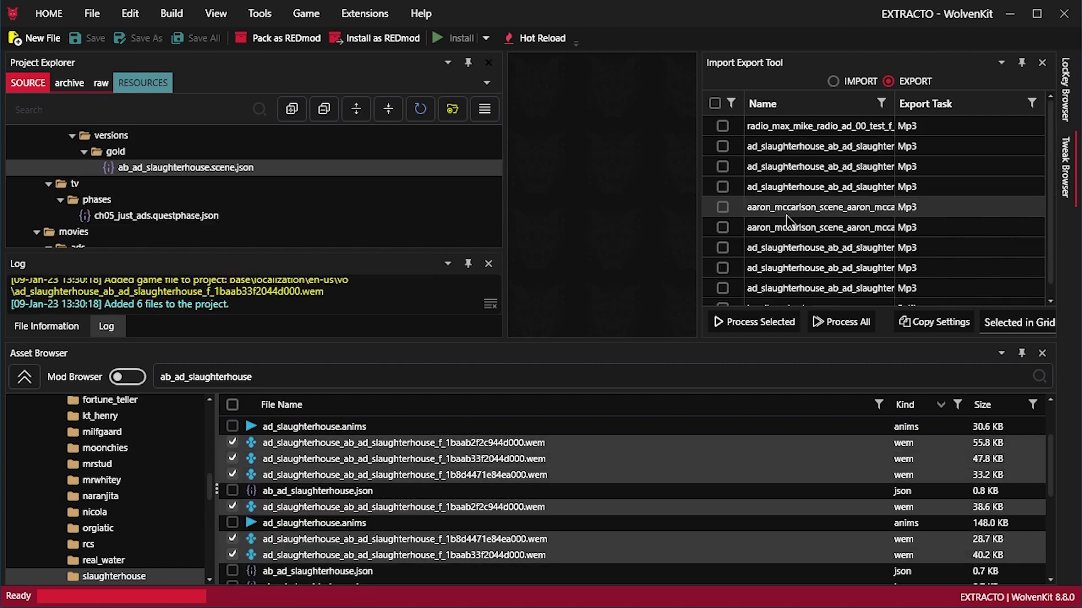
Sort the export list by name and export the six ad_slaughterhouse voice files as Mp3
left_click(782, 108)
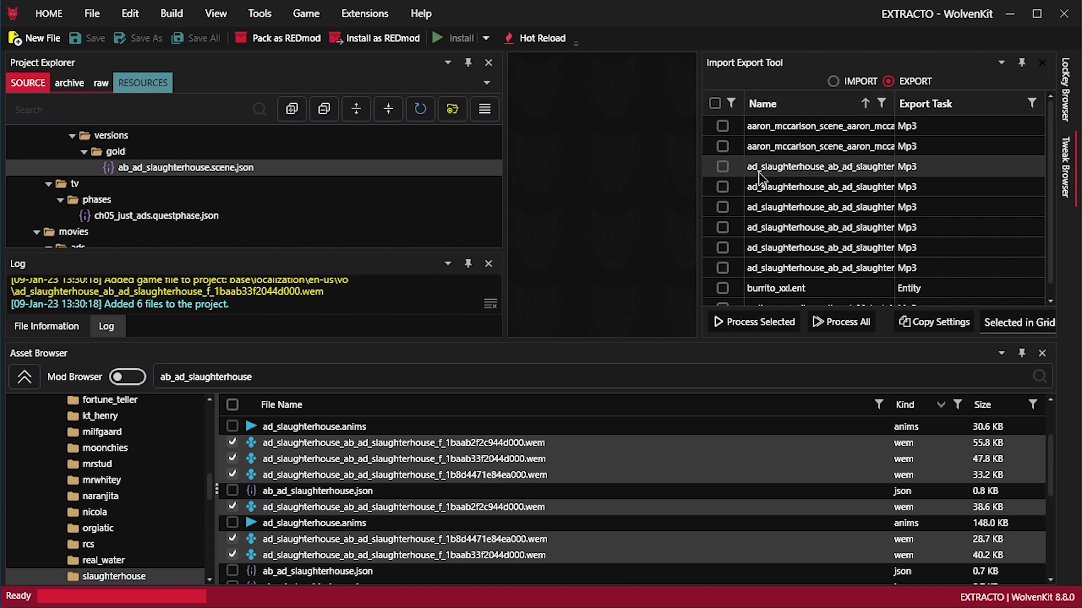
left_click(722, 268)
left_click(722, 248)
left_click(722, 207)
left_click(723, 227)
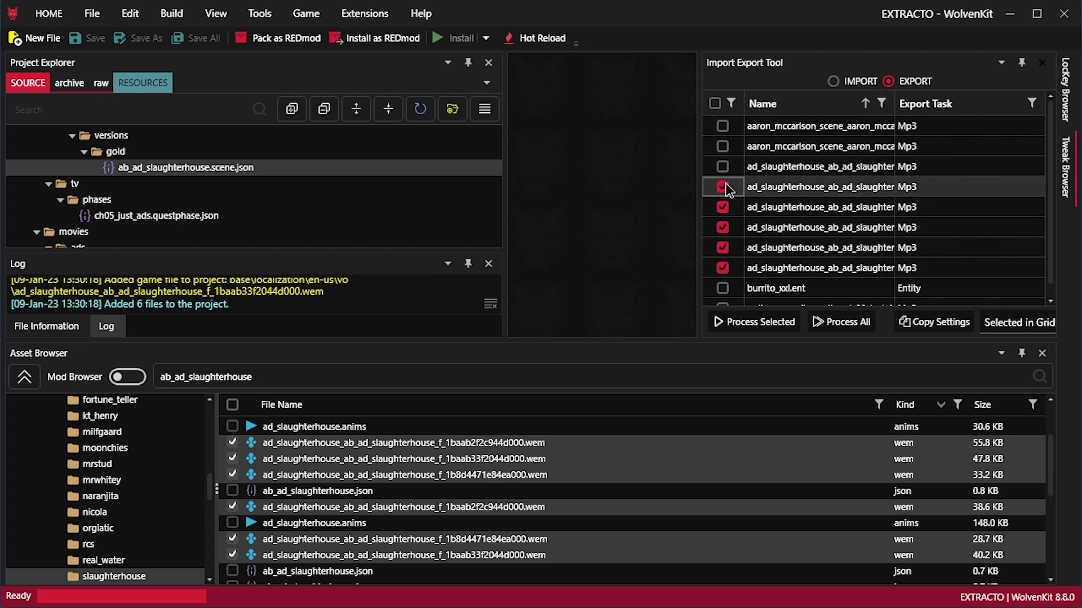
left_click(722, 186)
left_click(722, 166)
left_click(751, 323)
Locate the exported slaughterhouse Mp3 files under localization/en-us/vo in the project and open their folder in File Explorer
scroll(175, 219, "up", 3)
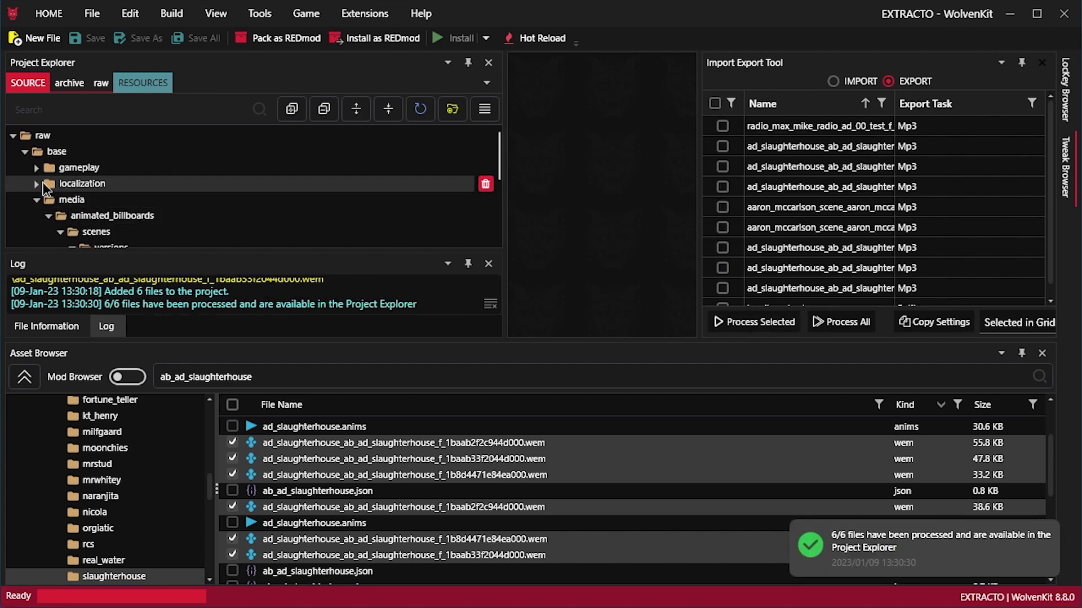
left_click(36, 183)
scroll(299, 217, "down", 1)
scroll(298, 217, "down", 1)
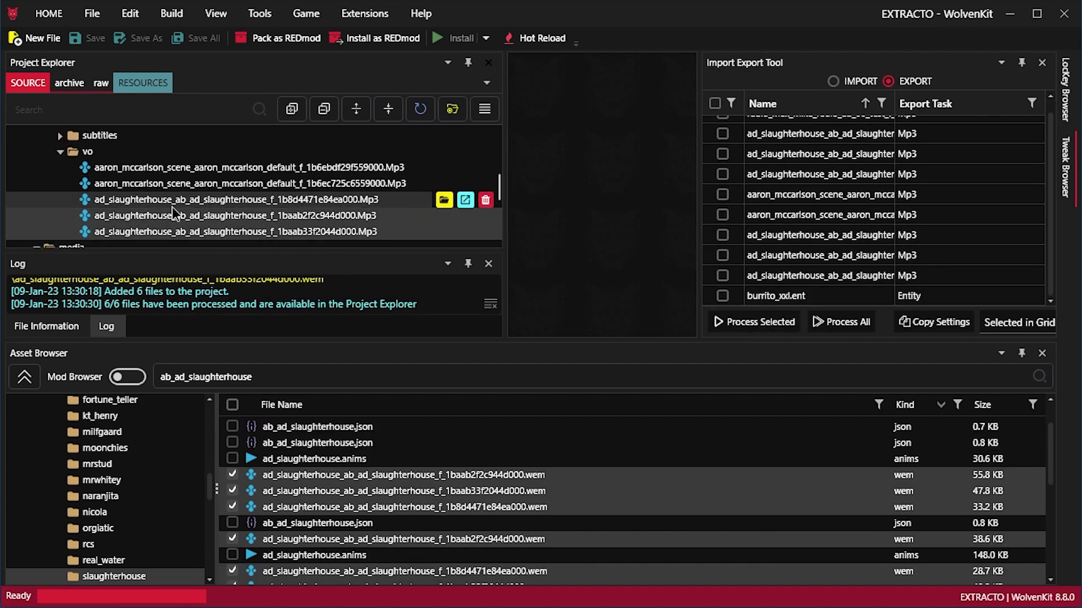
double_click(394, 215)
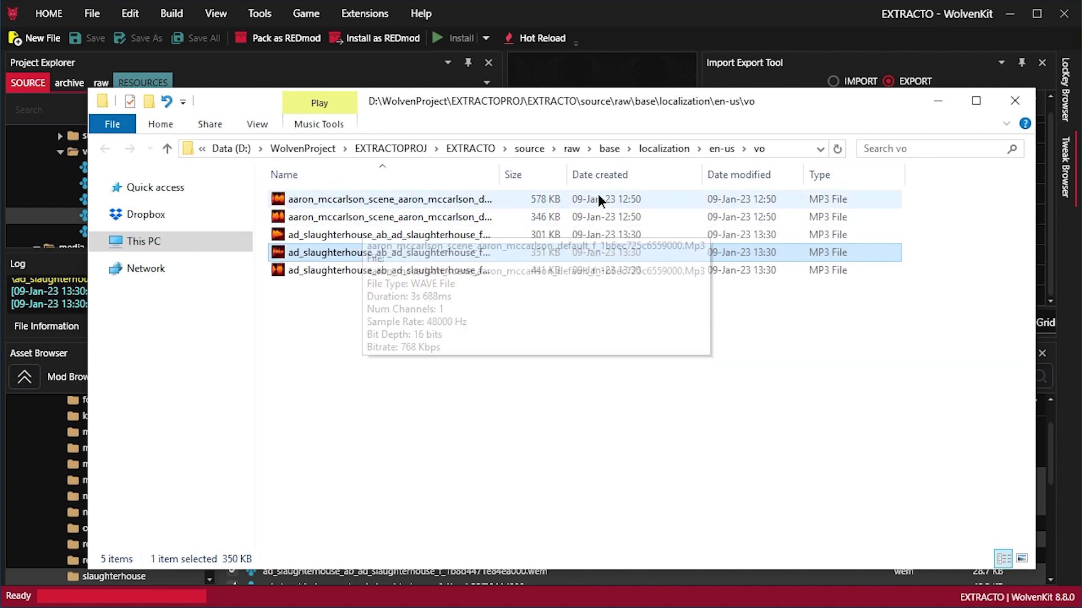
Widen the file name column and play the three en-us ad_slaughterhouse Mp3 files in the audio player
left_click_drag(499, 175, 625, 174)
left_click(454, 234)
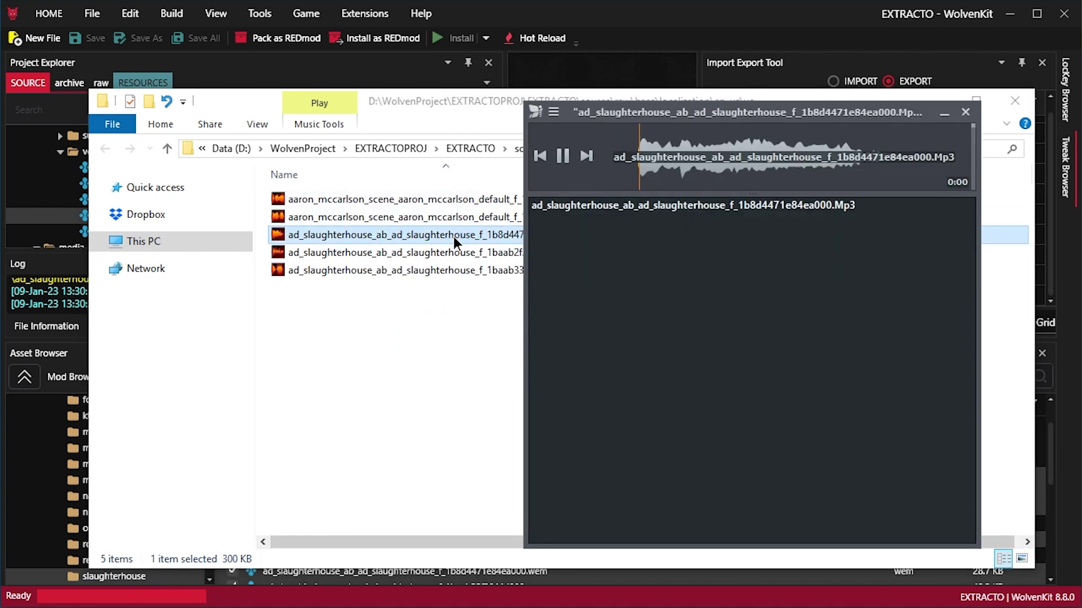
left_click_drag(384, 251, 709, 276)
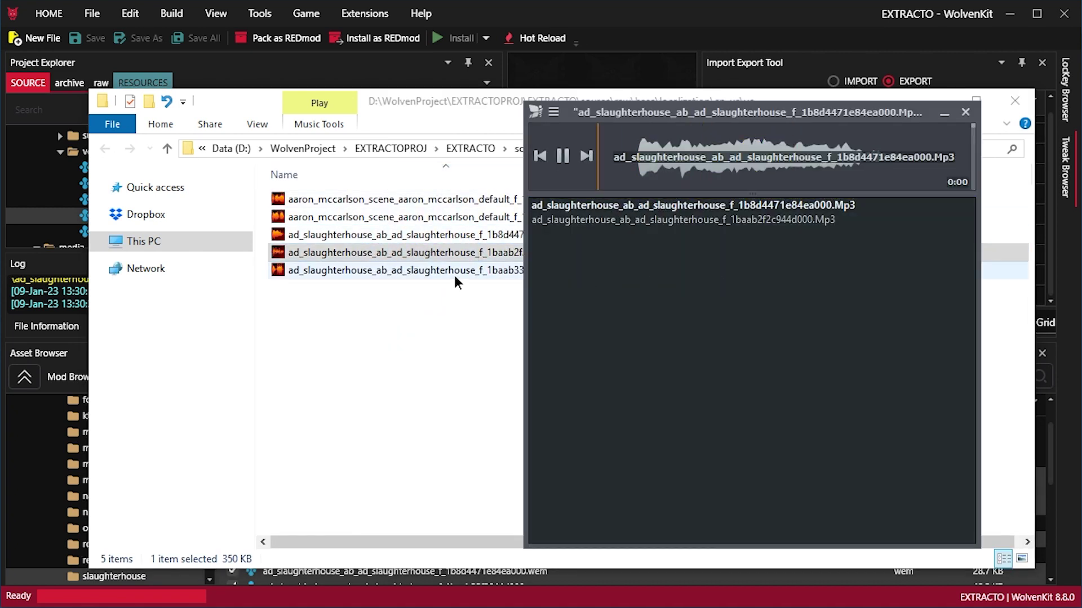
left_click_drag(452, 276, 658, 305)
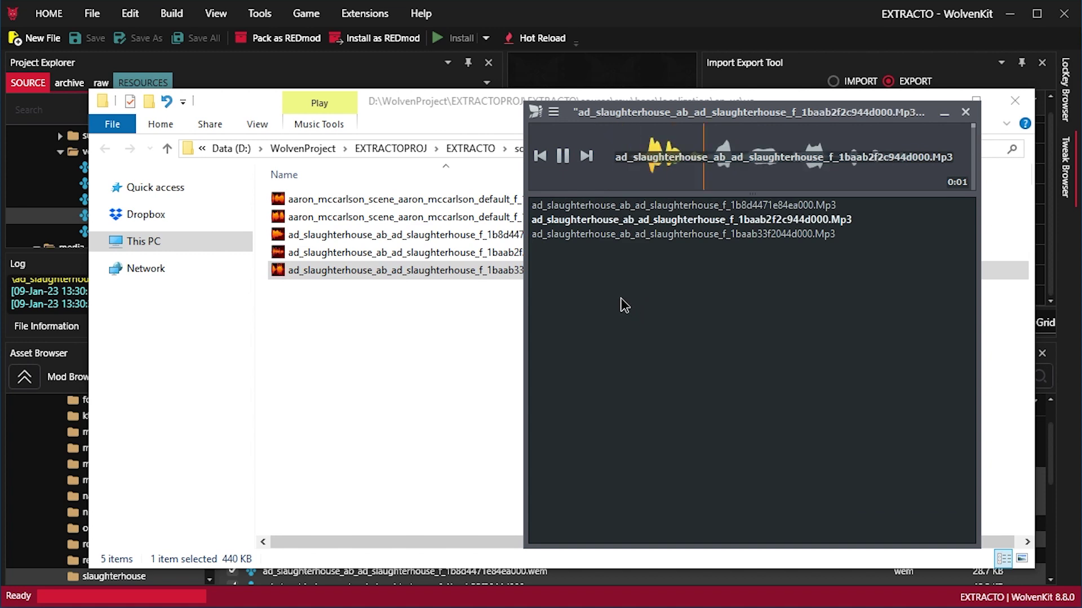
left_click(401, 324)
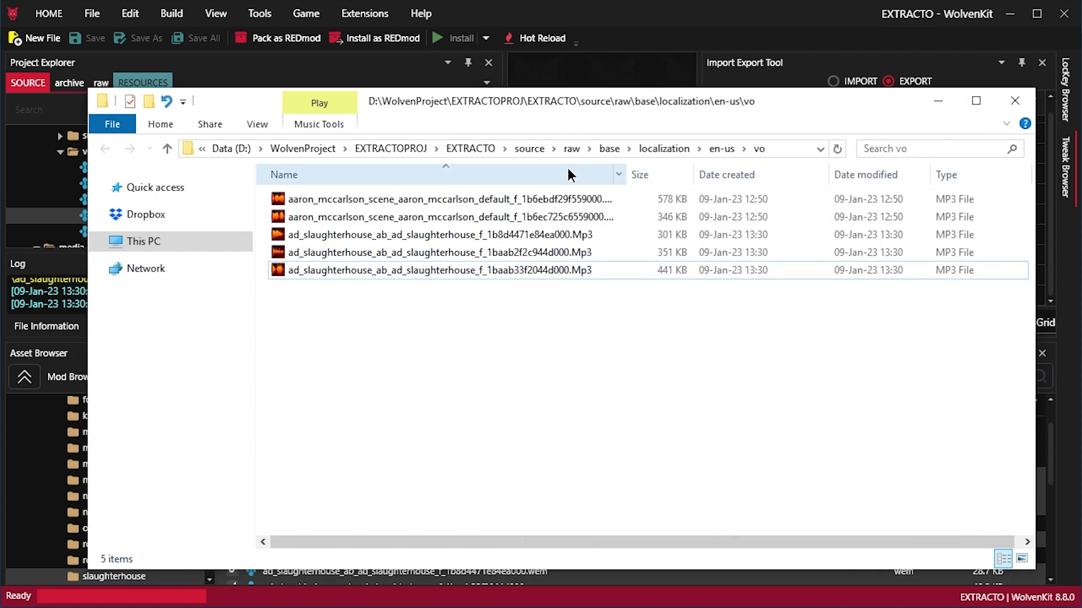
Open the vo folder under localization/de-de and add its three ad_slaughterhouse Mp3 files to the audio player's playlist
left_click(667, 150)
double_click(359, 218)
double_click(340, 204)
key("ctrl+a")
left_click_drag(335, 200, 857, 338)
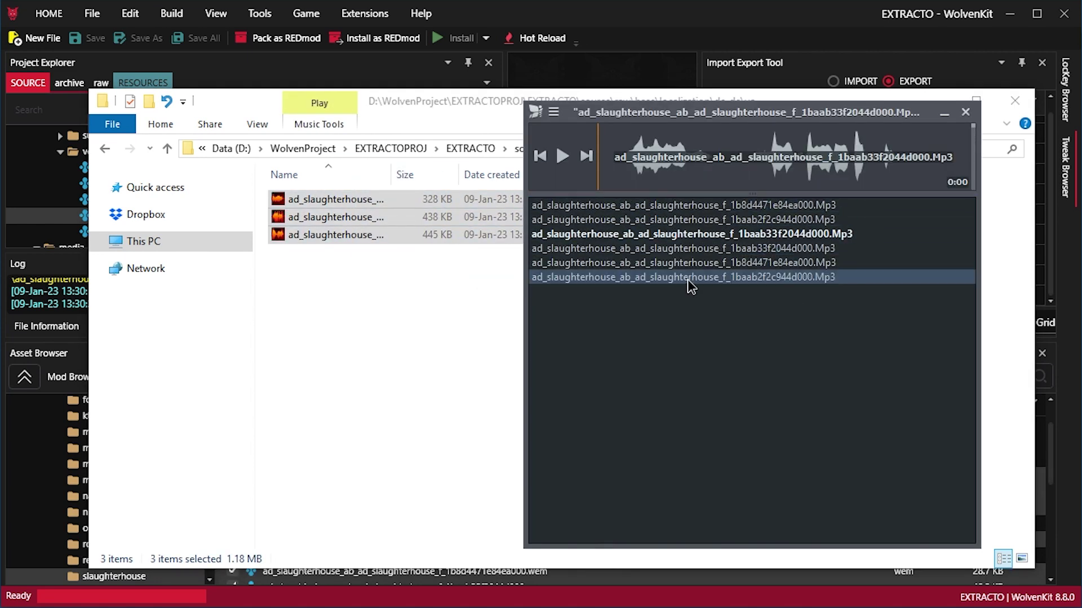
Listen to the three newly queued ad_slaughterhouse voice files, and close the audio player
double_click(685, 251)
double_click(649, 265)
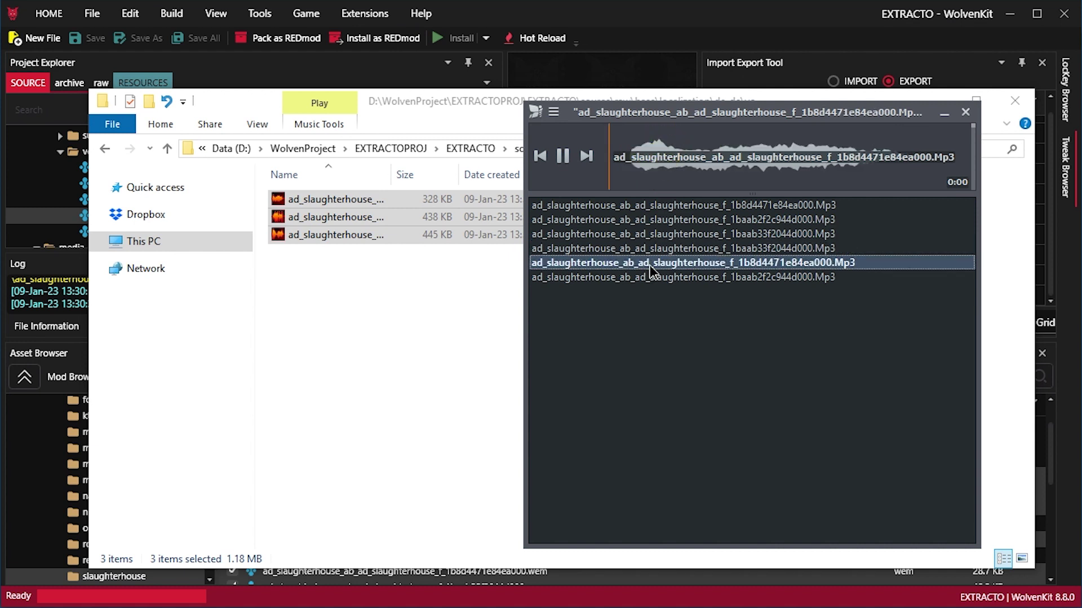
double_click(667, 248)
left_click_drag(667, 244, 657, 266)
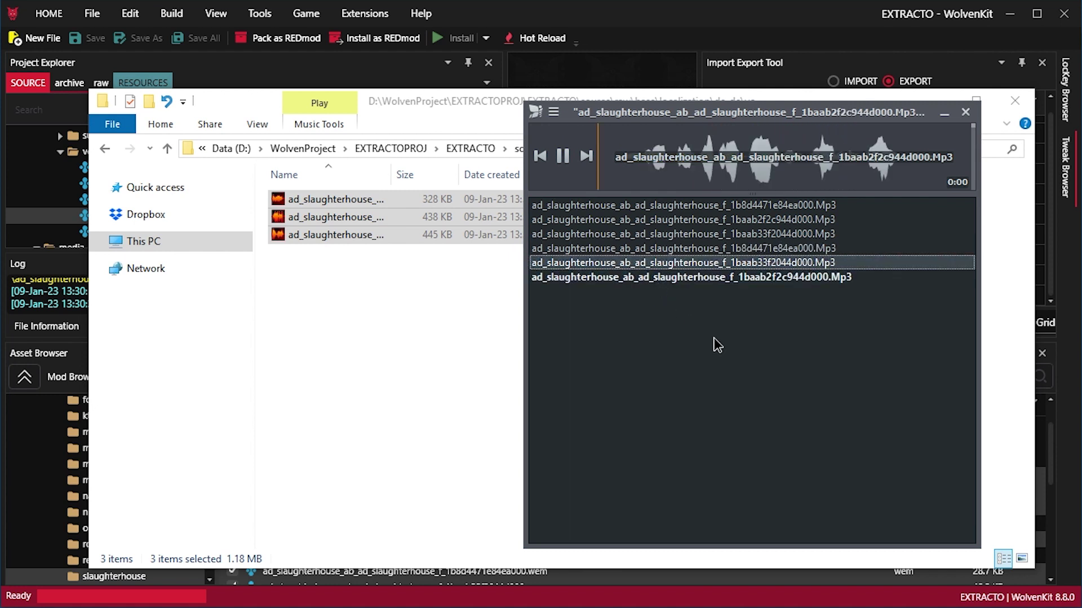
double_click(701, 280)
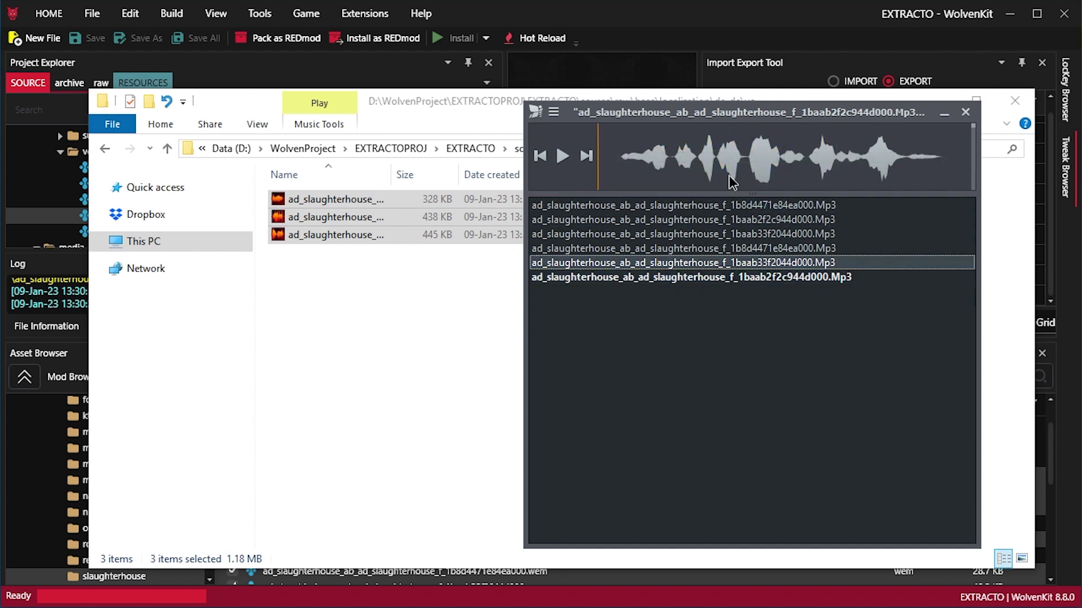
left_click(966, 112)
Search the game files for "ad" and look up "text" on the modding wiki's File Formats page
left_click(648, 395)
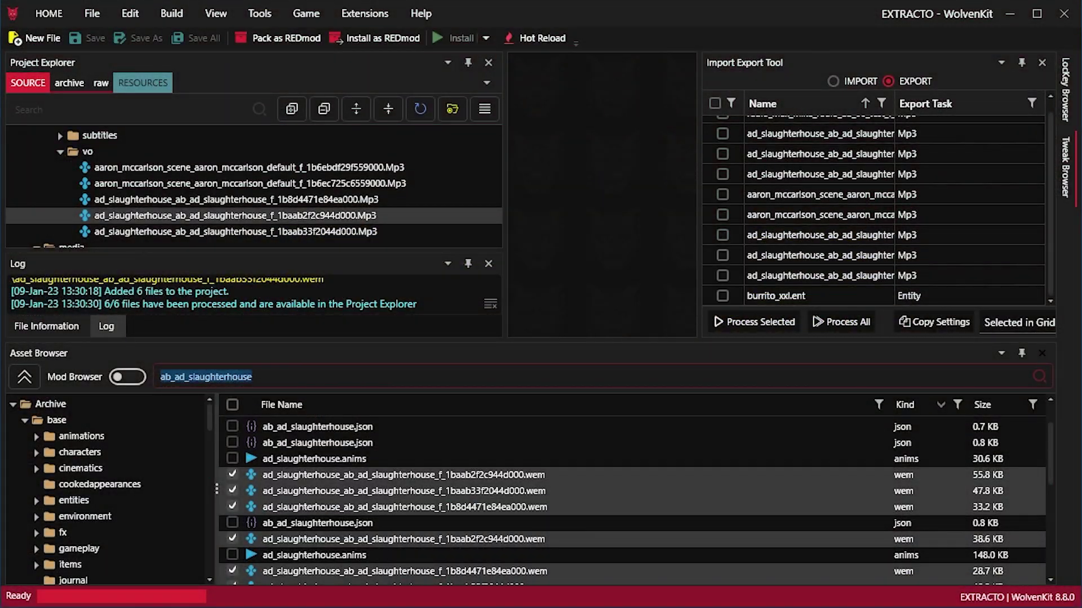
type("ad")
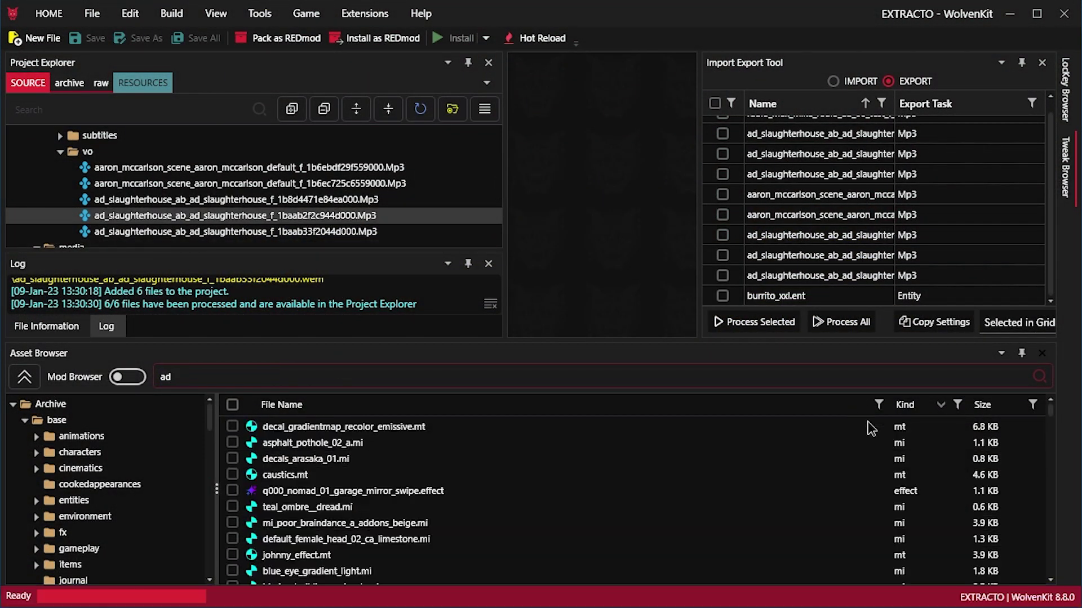
left_click(957, 404)
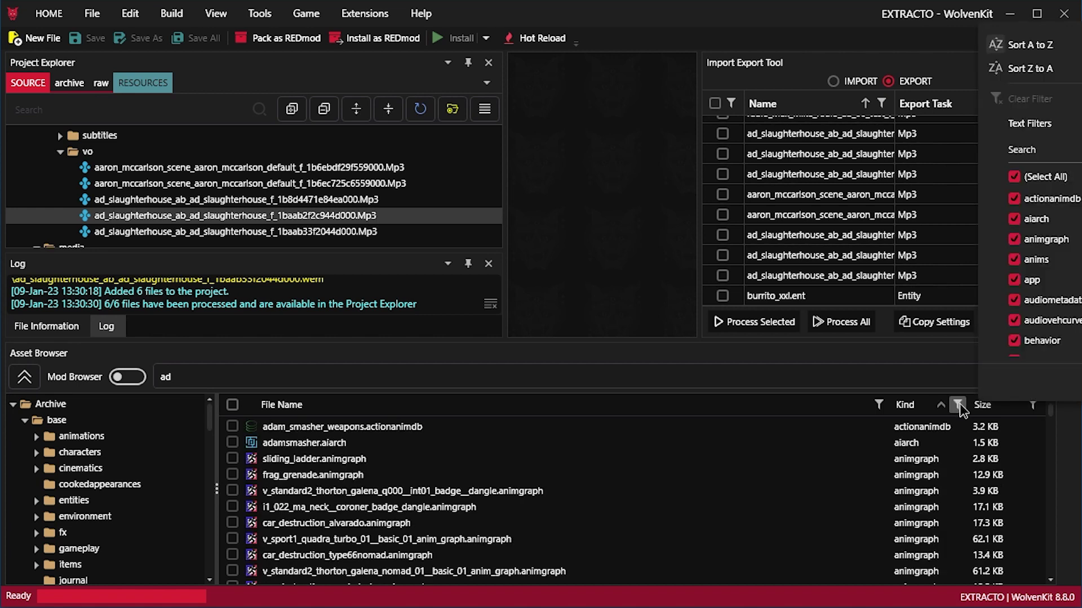
scroll(1024, 179, "down", 10)
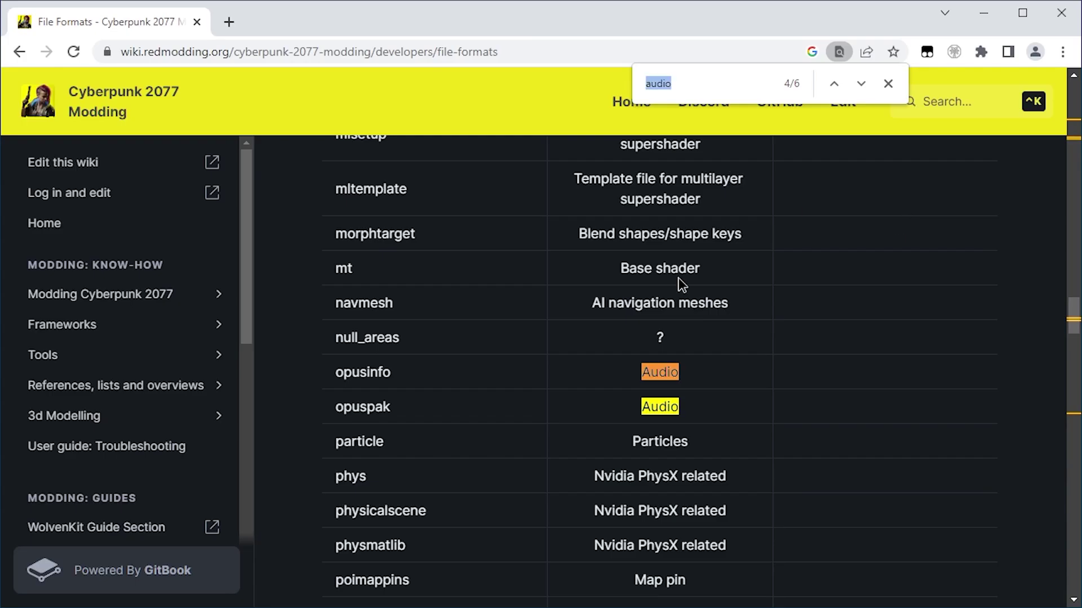
type("text")
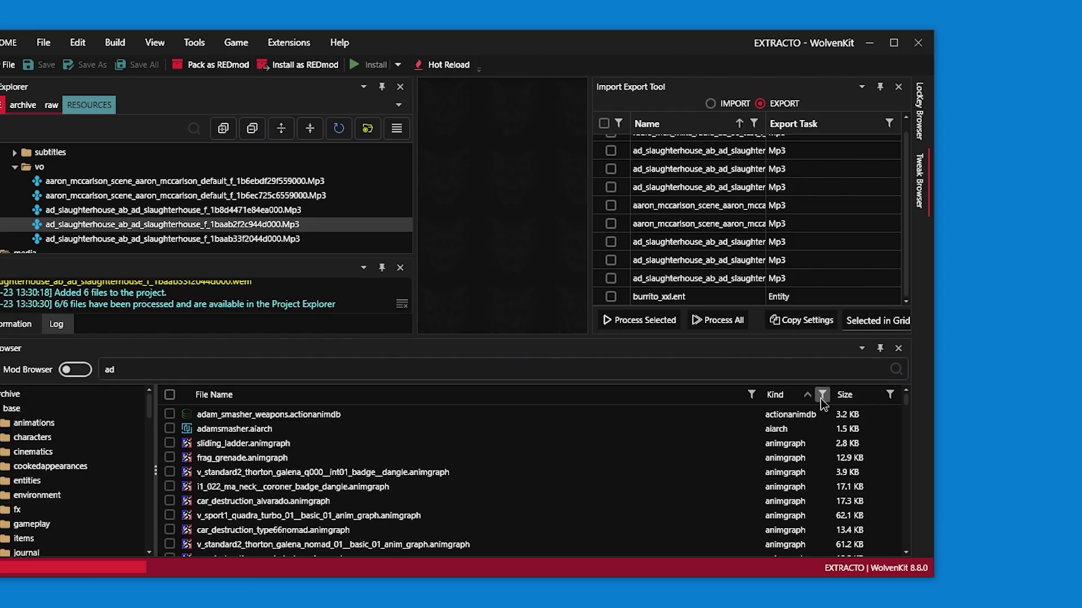
Filter the "ad" search results by Kind so that only xbm files are listed
left_click(822, 394)
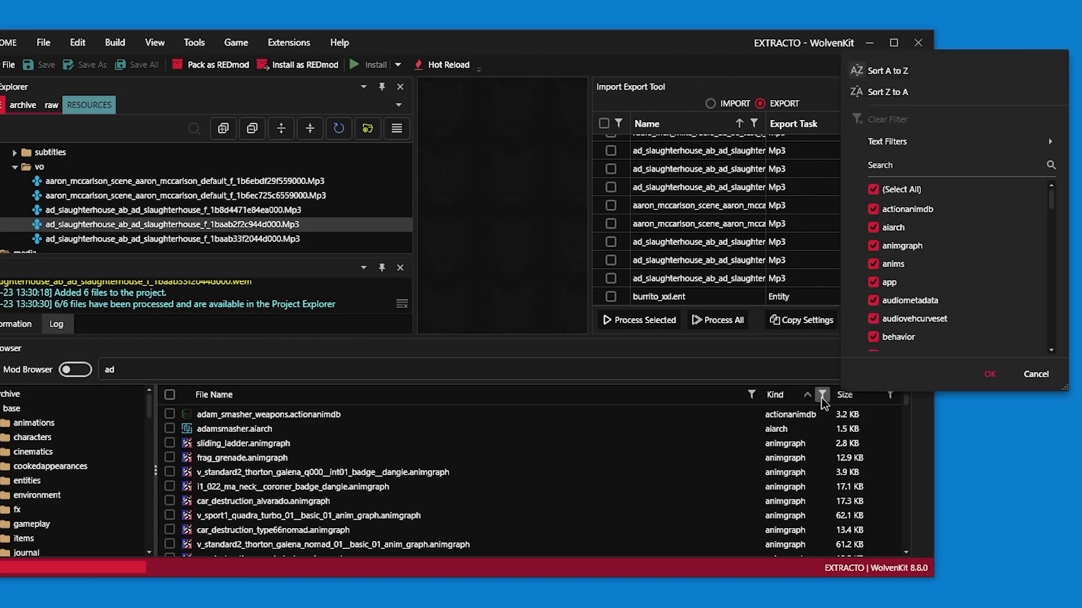
scroll(901, 253, "down", 3)
left_click(895, 190)
scroll(926, 276, "down", 10)
left_click(990, 374)
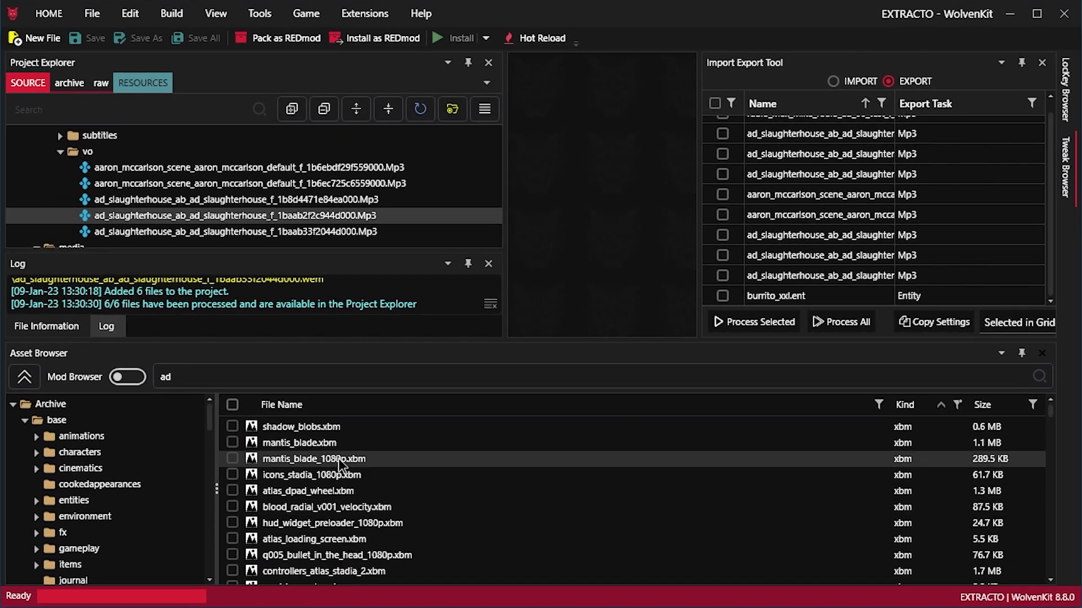
Add mantis_blade.xbm to the project and filter the project files by "blade"
scroll(336, 470, "up", 1)
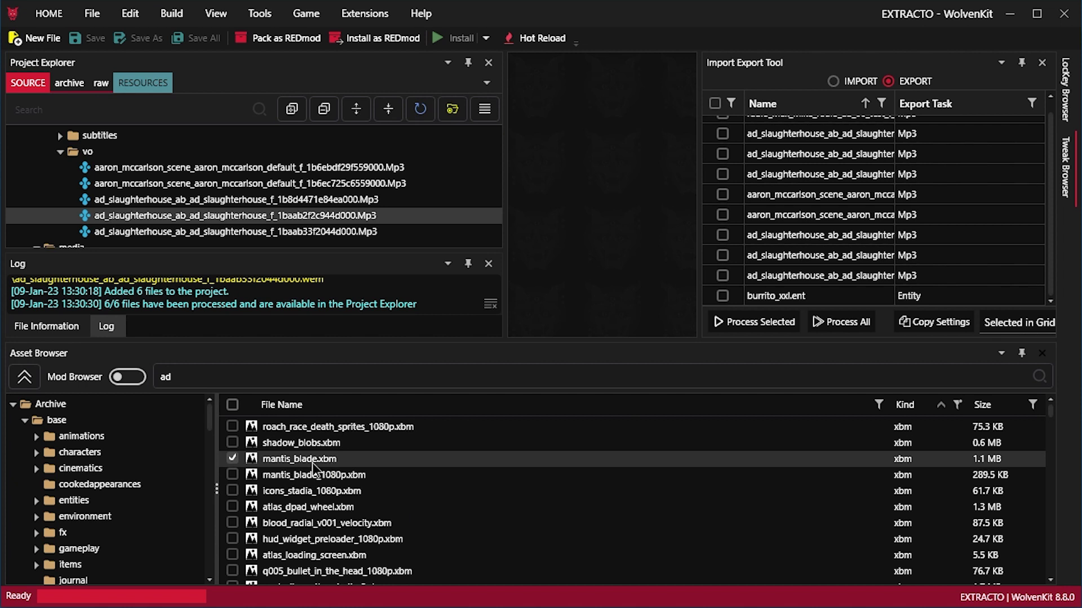
right_click(310, 462)
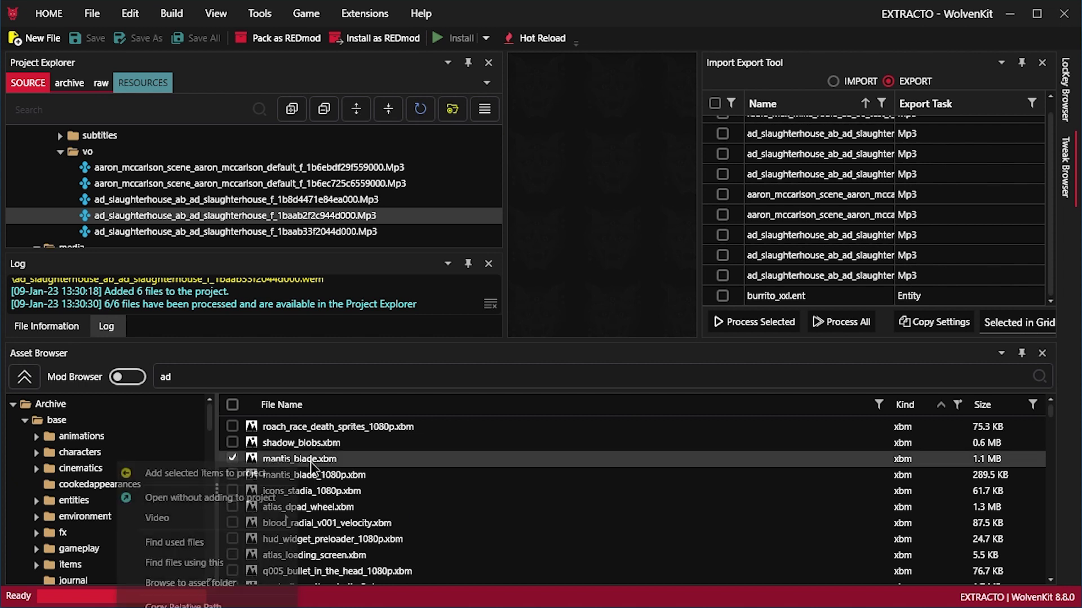
left_click(273, 474)
scroll(295, 214, "down", 1)
scroll(295, 215, "up", 5)
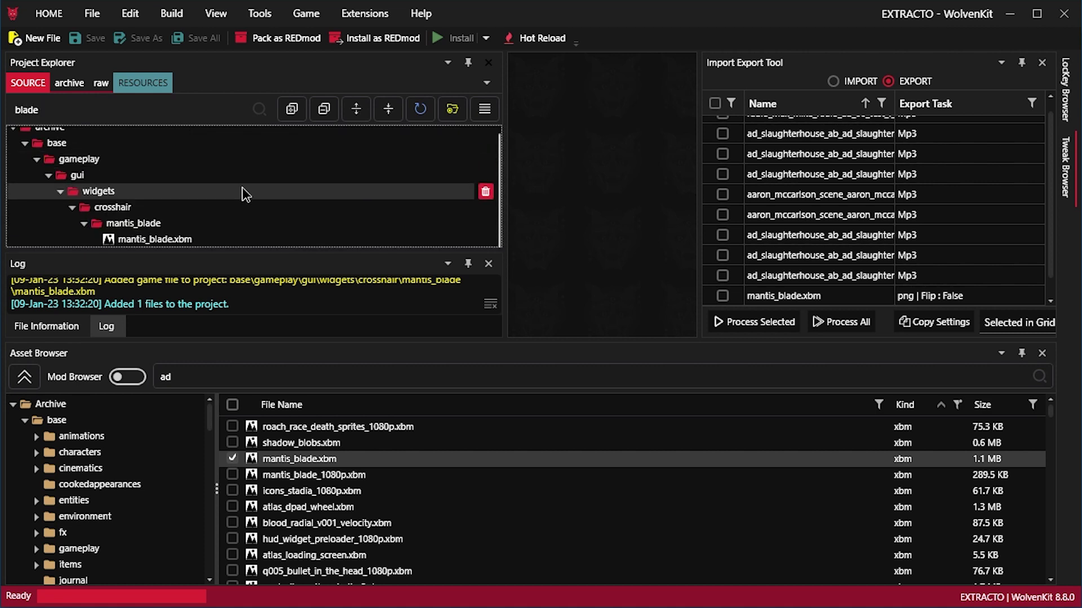
Open mantis_blade.xbm from the project's archive files under widgets/crosshair/mantis_blade
right_click(175, 239)
right_click(174, 239)
right_click(205, 238)
right_click(205, 238)
right_click(252, 239)
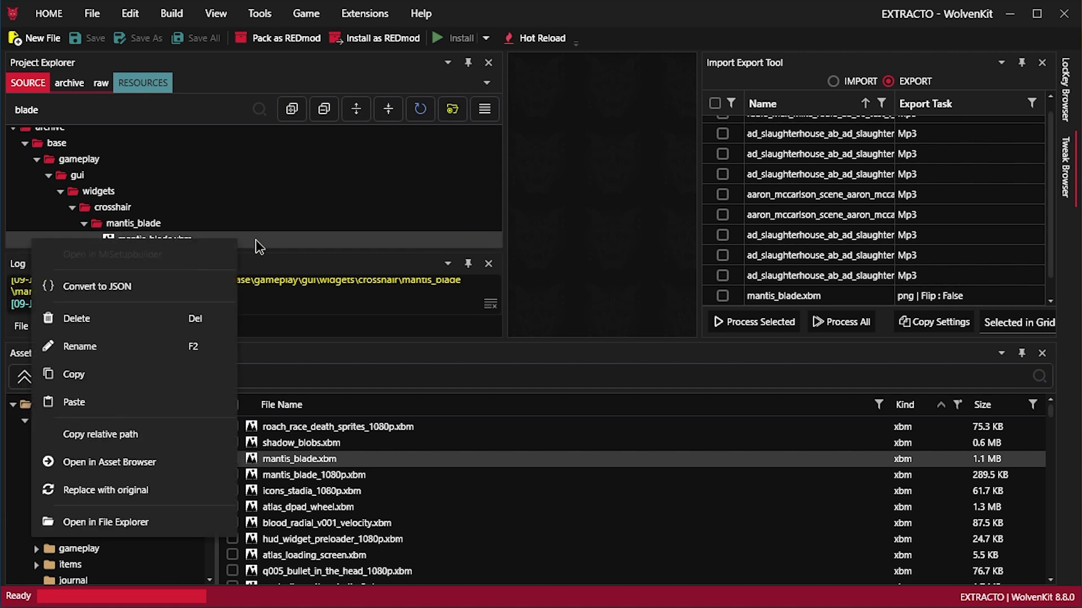
left_click(466, 241)
left_click(465, 241)
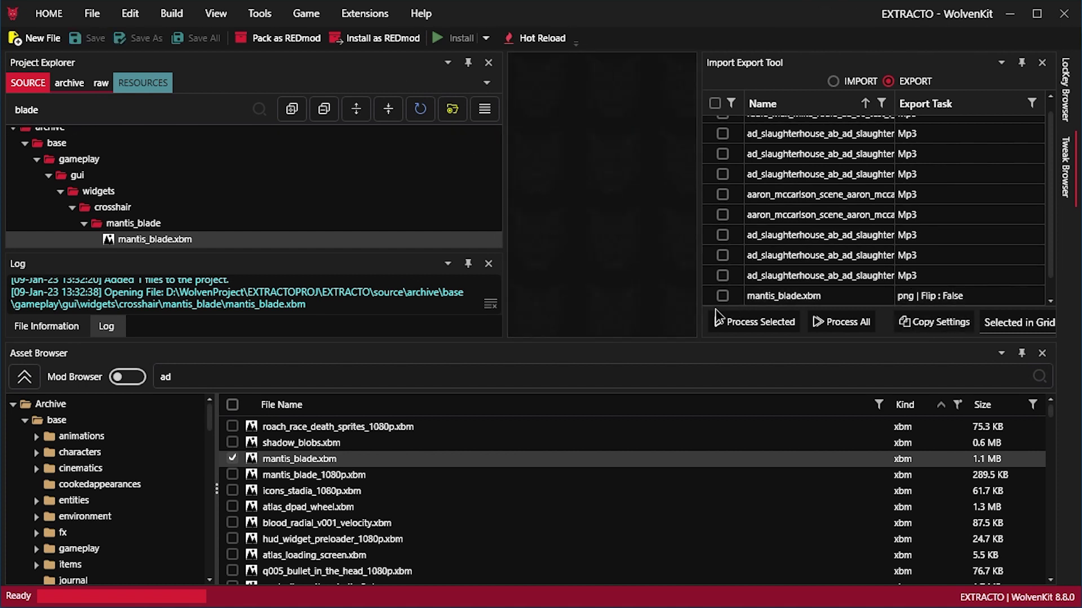
Export mantis_blade.xbm as png, view the exported image from its folder, and close the viewer
left_click(762, 323)
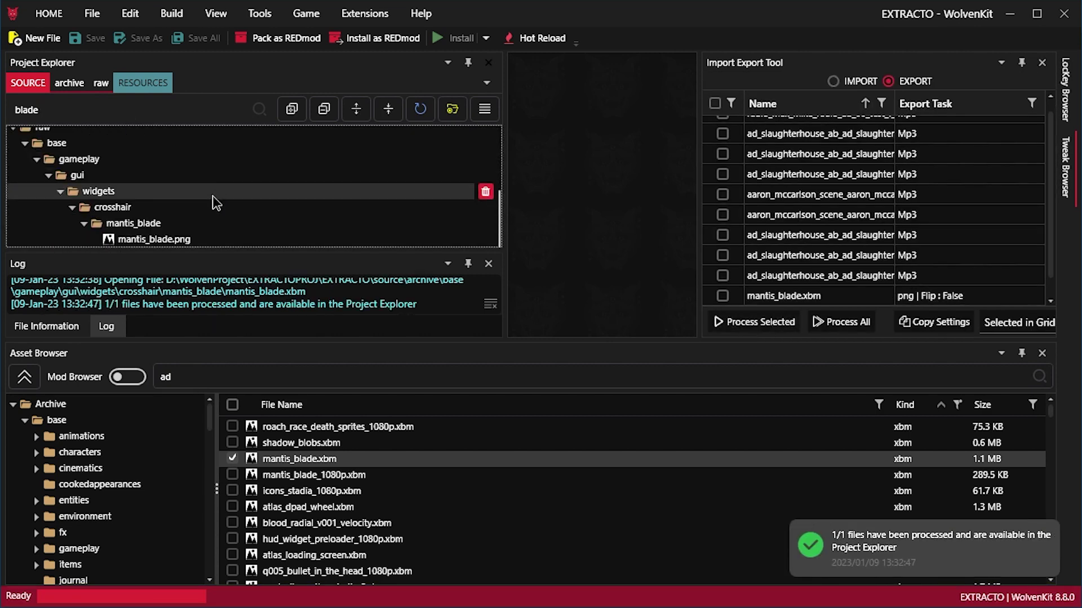
double_click(450, 240)
double_click(308, 226)
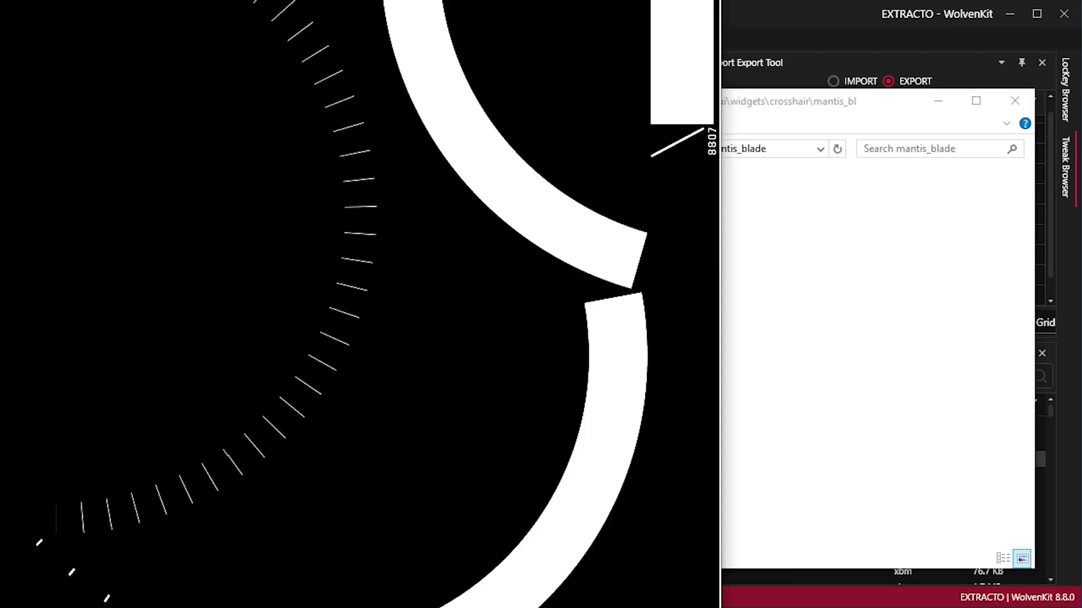
right_click(464, 1)
left_click(543, 3)
left_click_drag(936, 35, 614, 43)
left_click(836, 52)
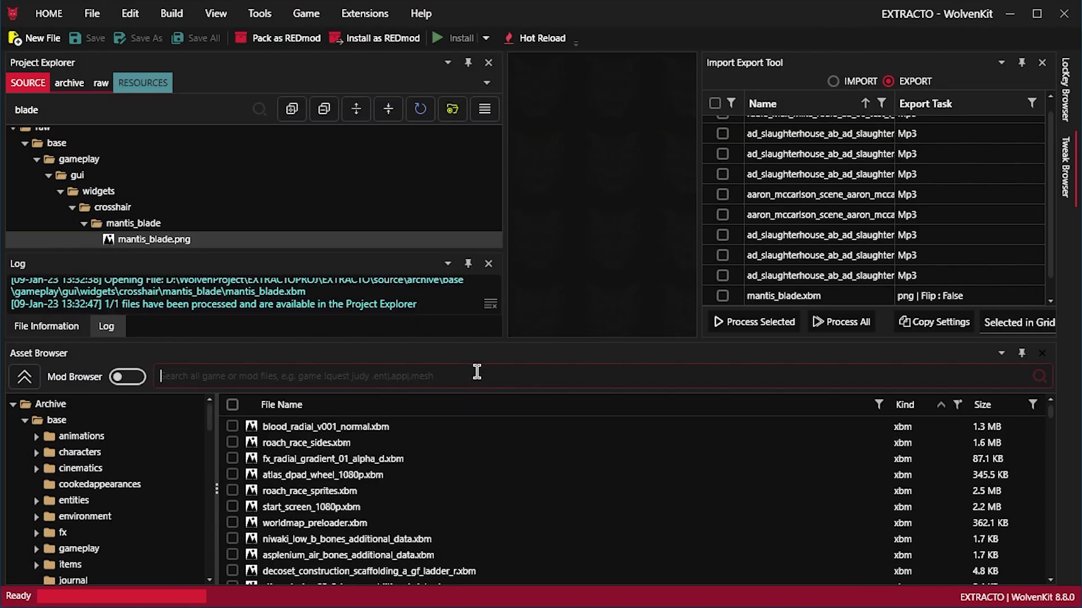
Search the game files for "poster" and add banner_lizzies_d.xbm to the project
type("poster")
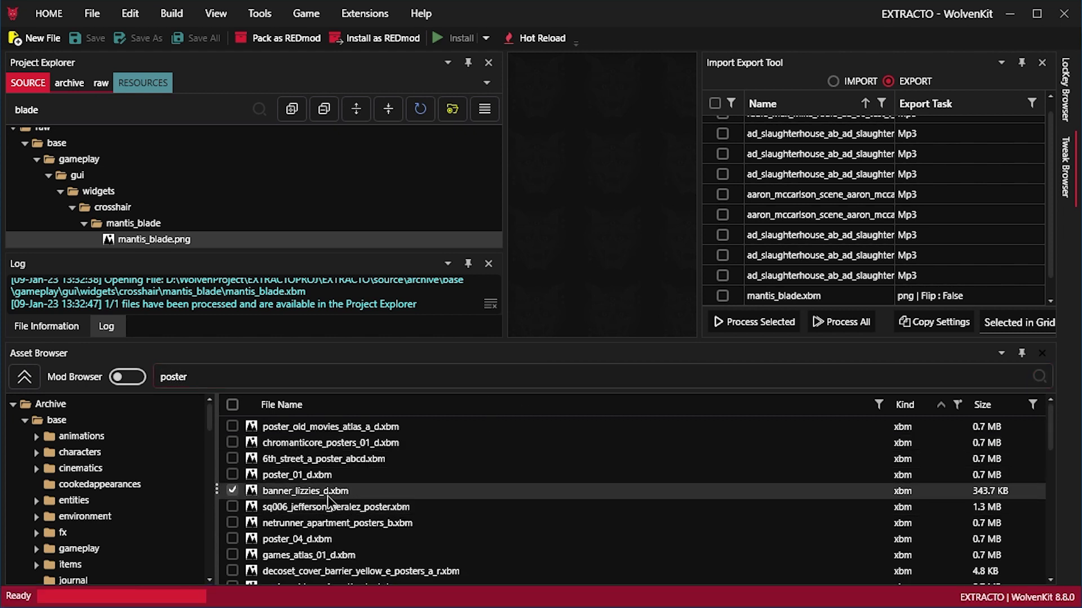
right_click(335, 495)
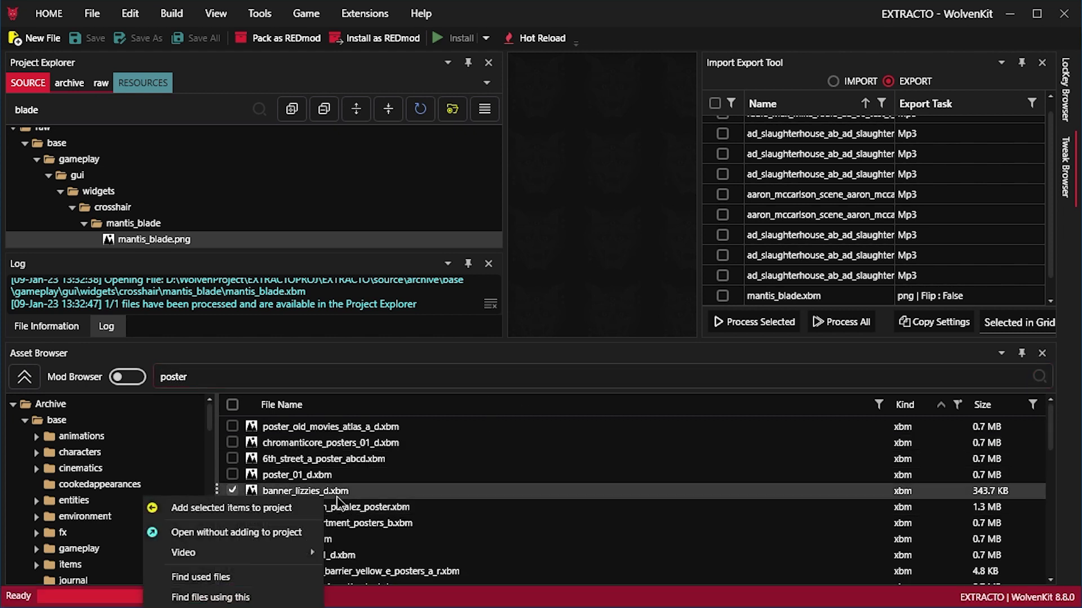
left_click(301, 510)
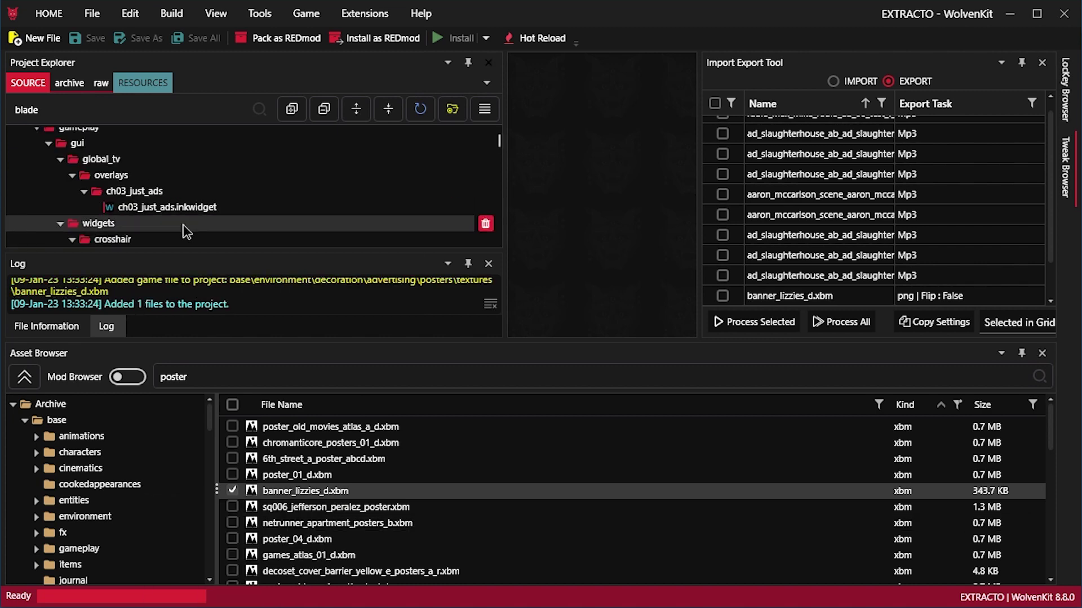
Filter the project files by "lizz" and export banner_lizzies_d.xbm as png
left_click(18, 109)
type("lizz")
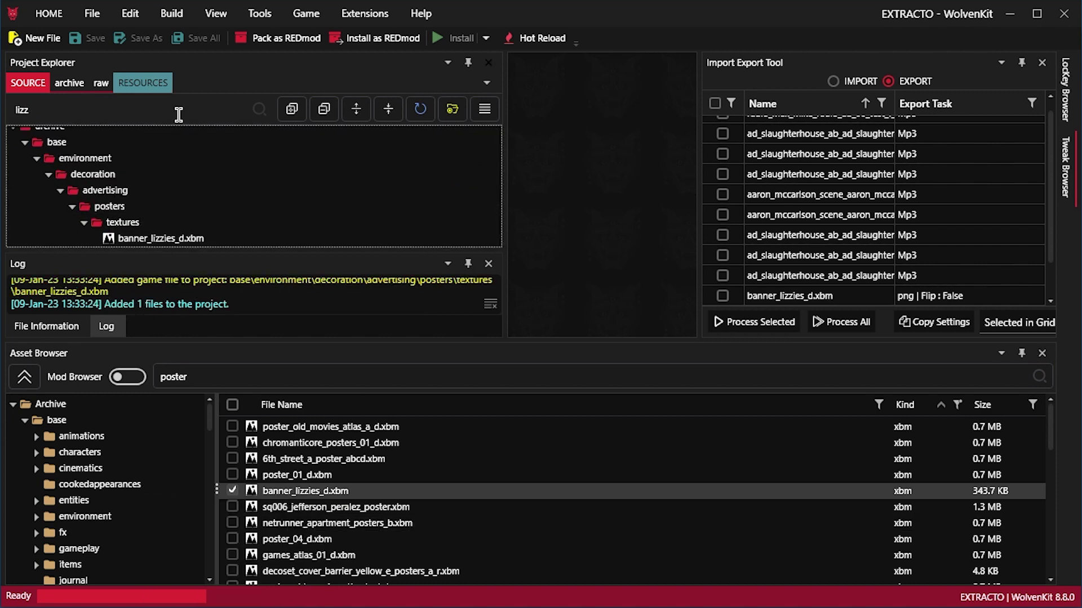
left_click(189, 240)
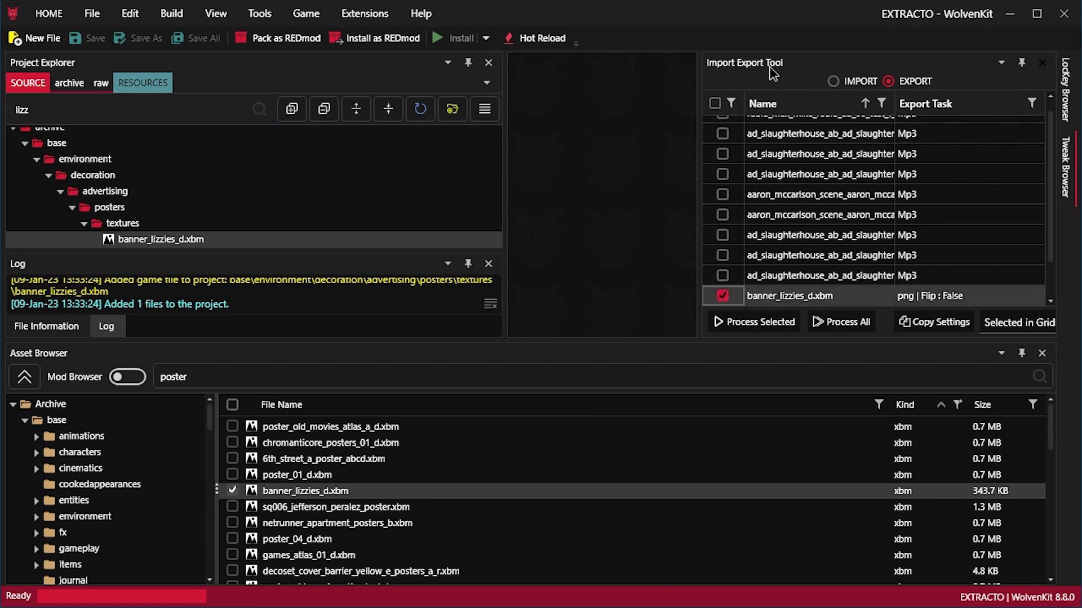
left_click(743, 325)
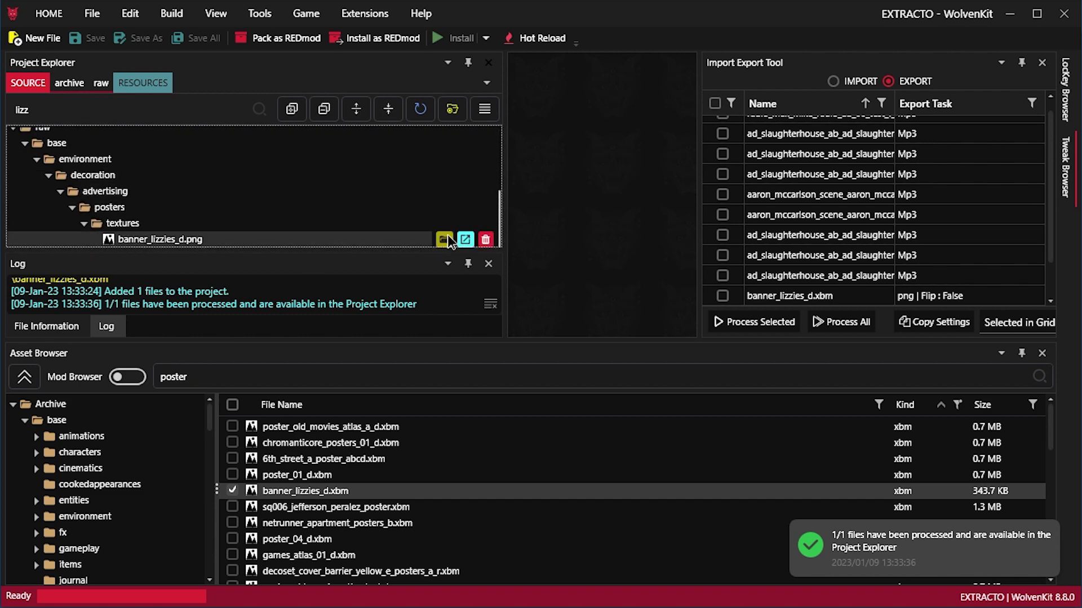
View the exported banner_lizzies_d.png from its project folder, and close the image viewer
left_click(444, 240)
double_click(337, 239)
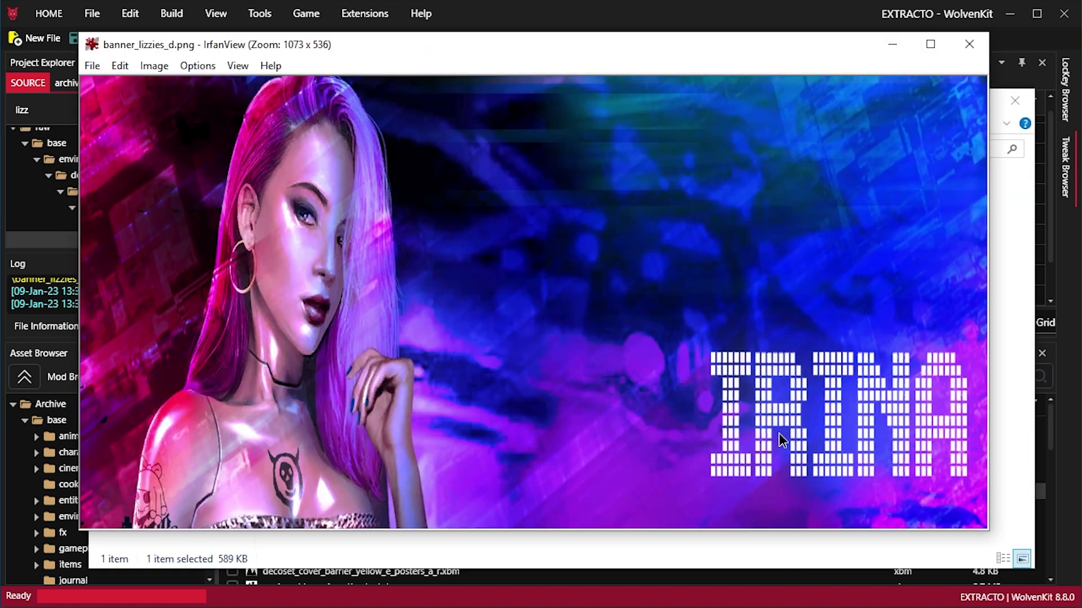
left_click(983, 48)
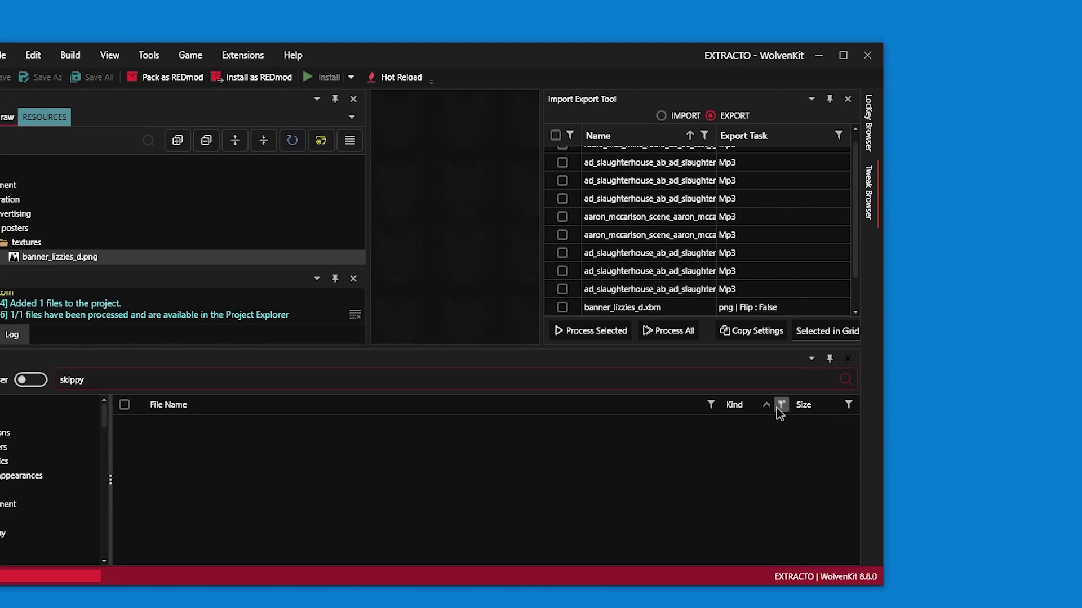
Look up the model file format on the wiki's File Formats page and filter the "skippy" search results to mesh files
left_click(781, 405)
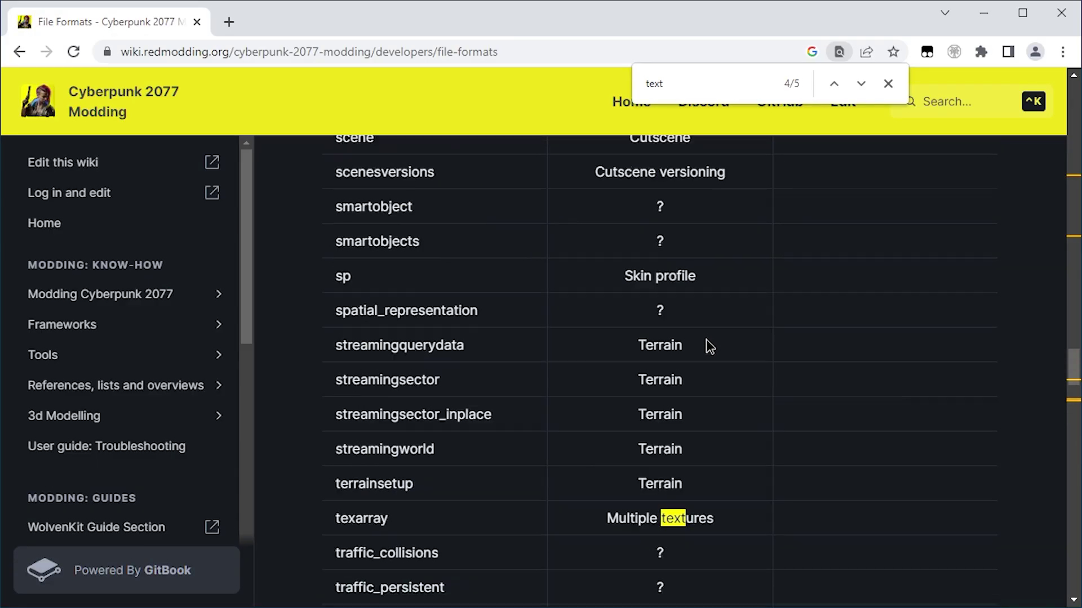
scroll(705, 341, "up", 15)
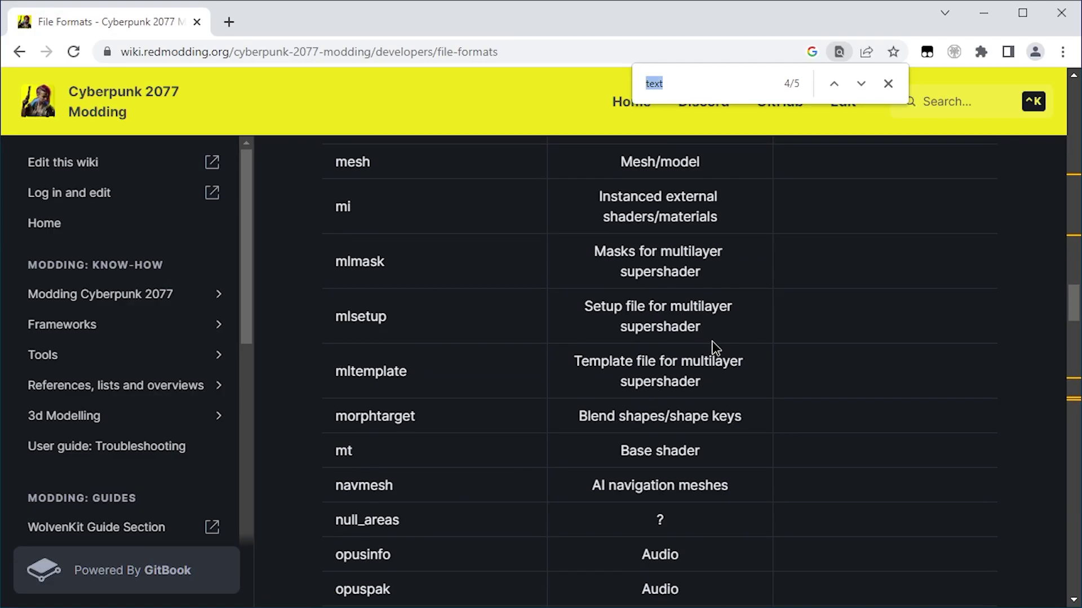
type("el")
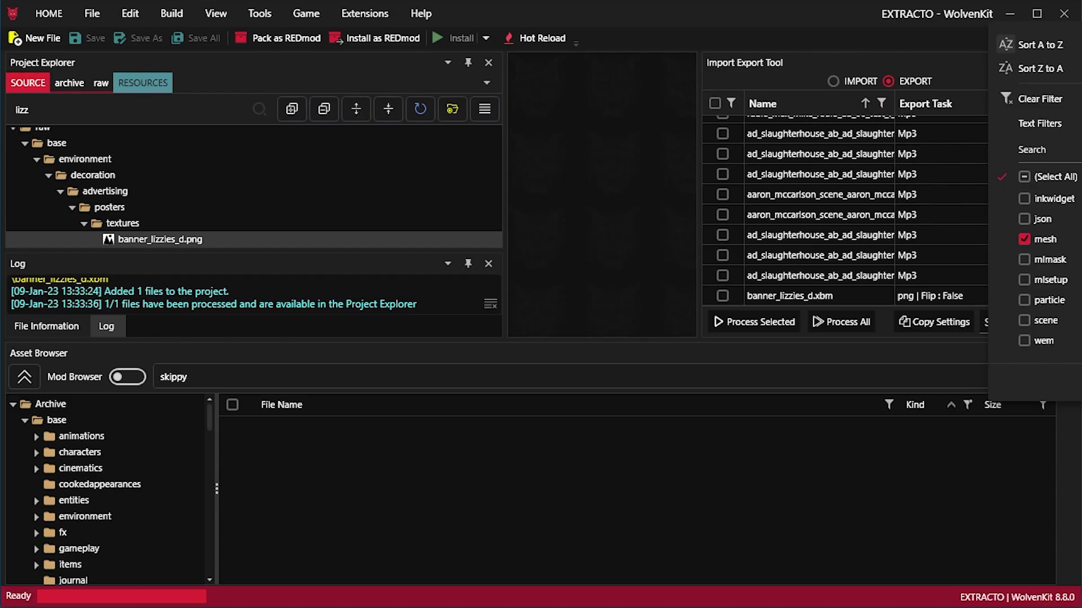
left_click(632, 374)
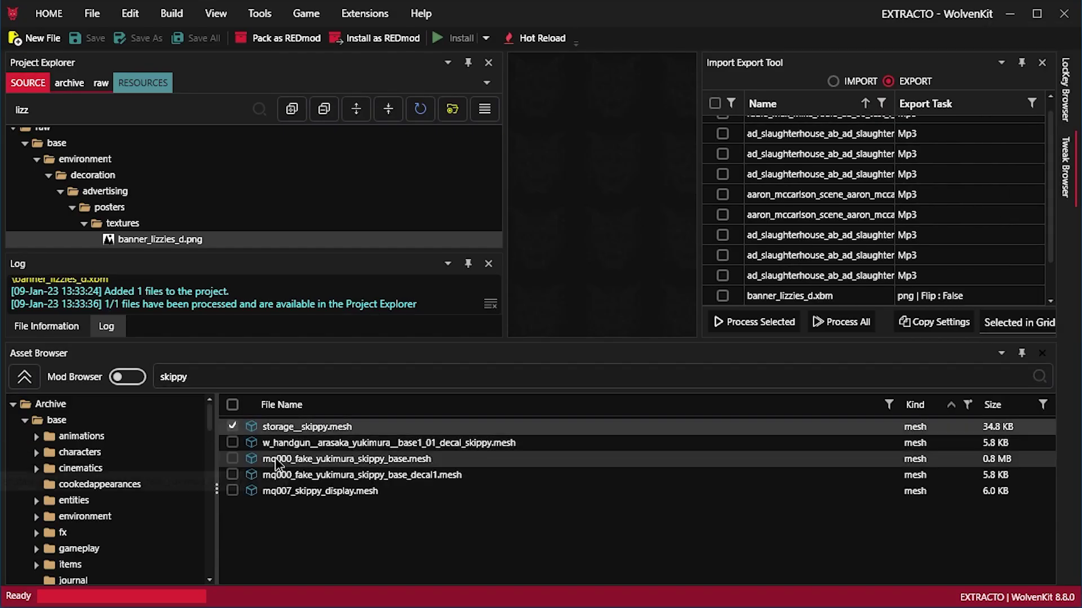
Add all five skippy mesh files to the project and enlarge the log to read its latest entries
left_click(303, 449)
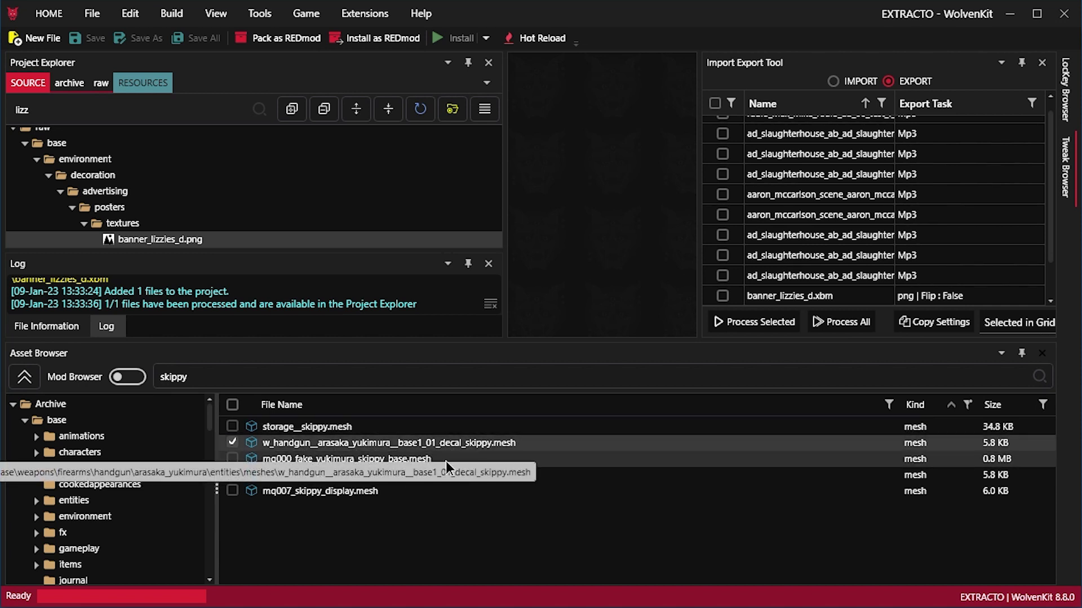
left_click(417, 460)
left_click_drag(310, 494, 288, 428)
right_click(341, 446)
left_click(321, 463)
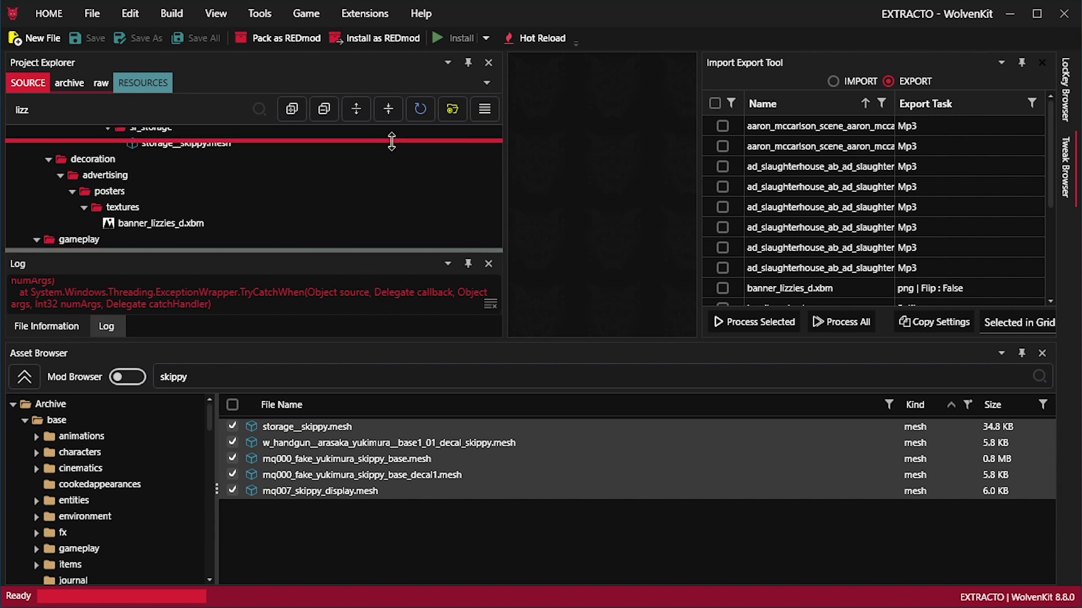
left_click_drag(364, 253, 389, 142)
scroll(285, 296, "up", 5)
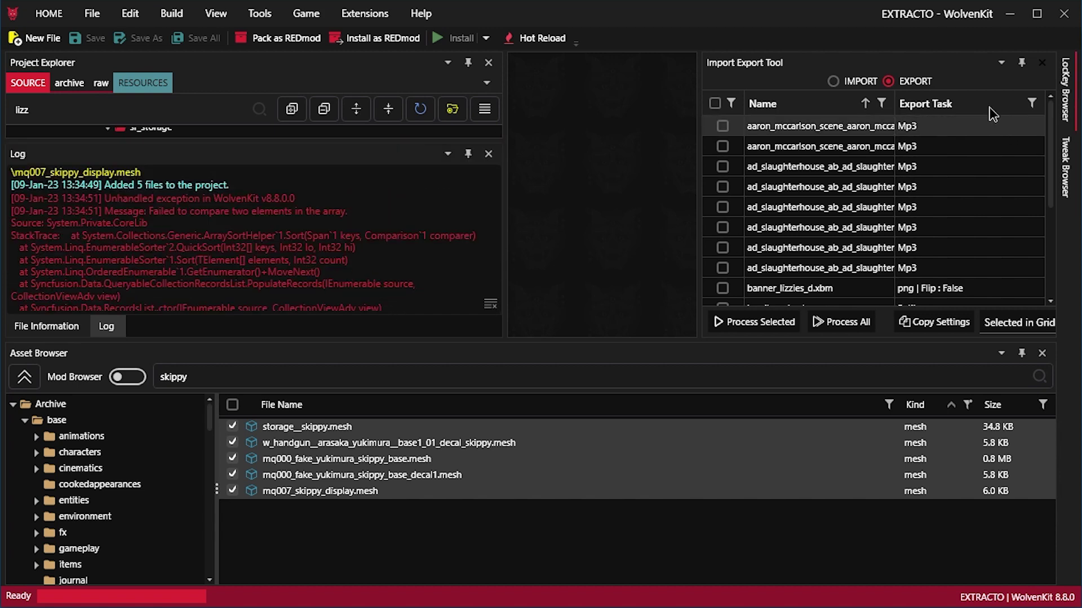
Export the five skippy meshes with the GLTF/GLB export task, leaving the other files unselected
scroll(981, 134, "down", 4)
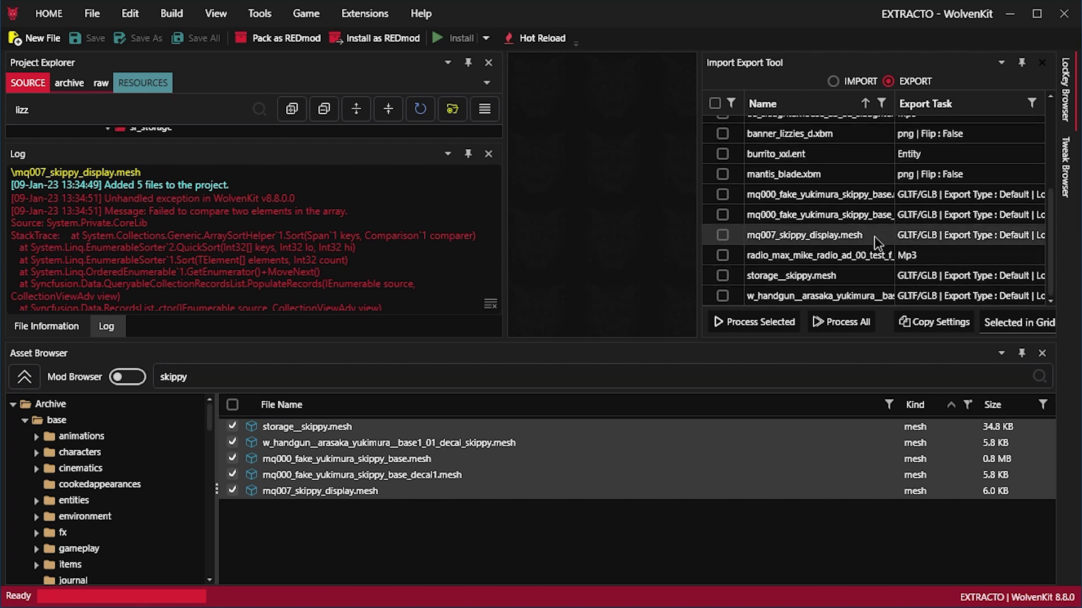
left_click(865, 214)
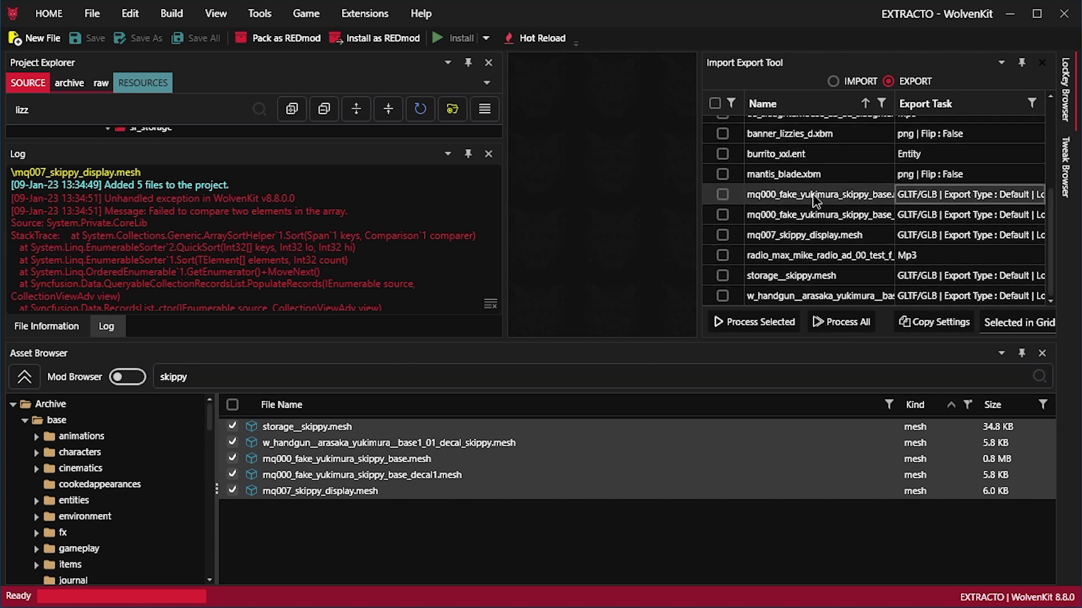
left_click(722, 194)
left_click(722, 215)
left_click(722, 235)
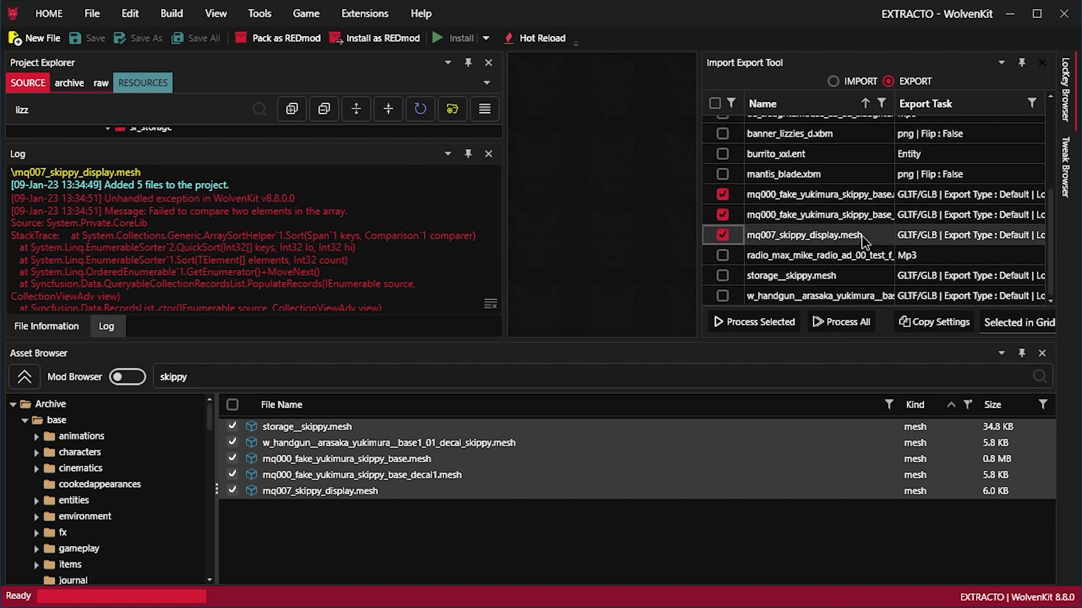
left_click(722, 275)
left_click(722, 296)
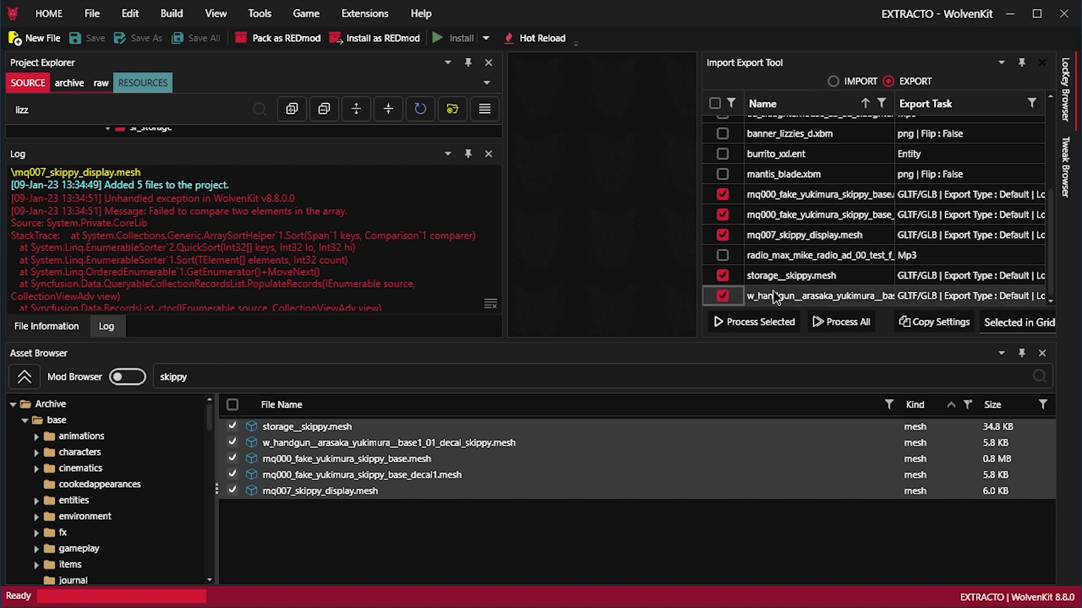
left_click(784, 327)
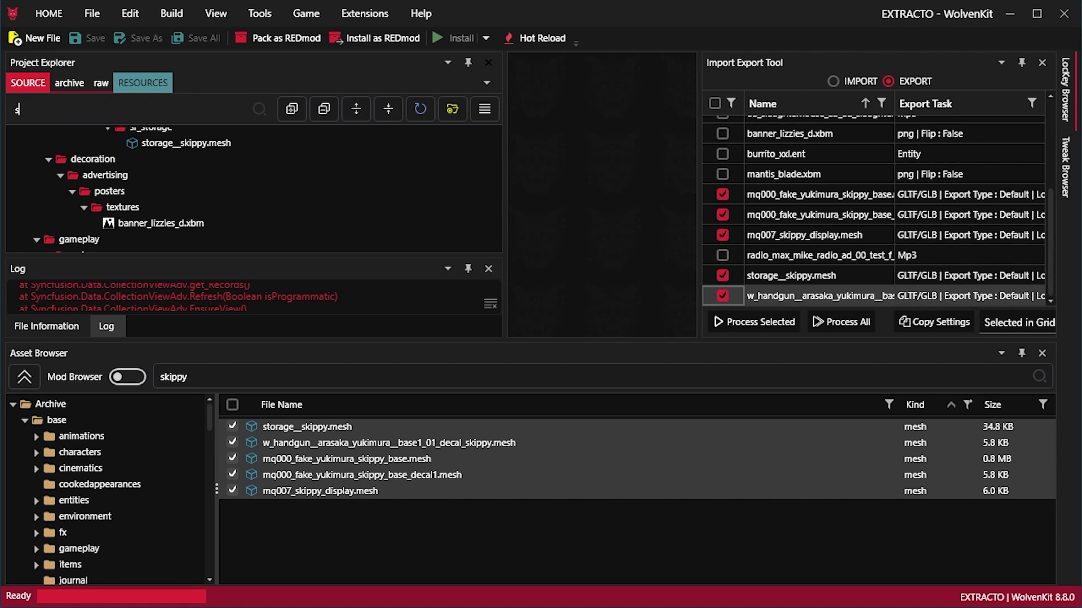
Filter the project files by "skippy" and open the folder of an exported glb model
type("y")
scroll(137, 194, "down", 3)
scroll(184, 184, "up", 2)
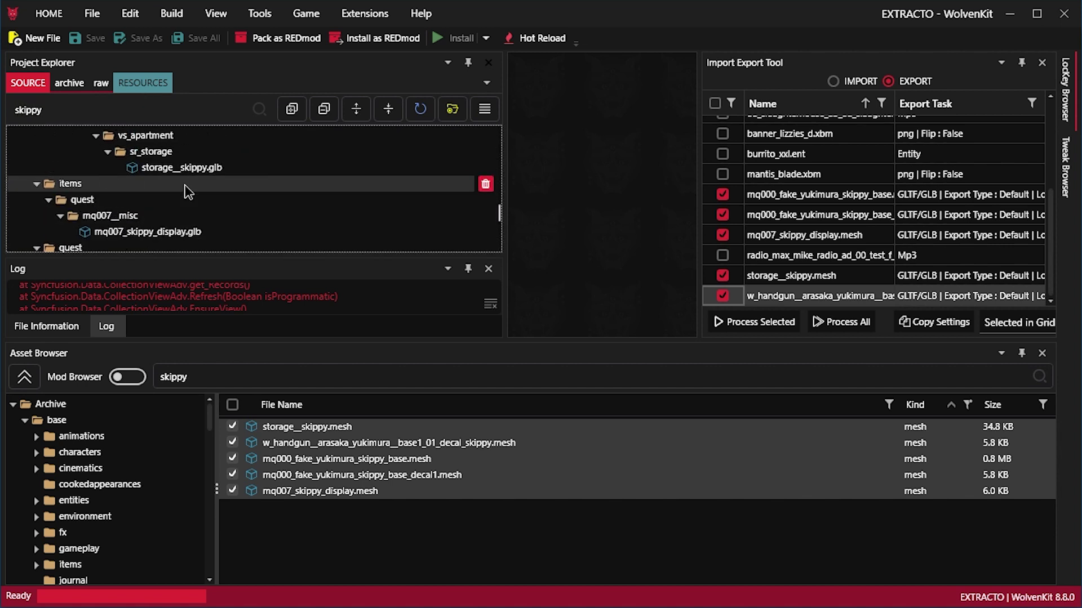
scroll(186, 208, "down", 5)
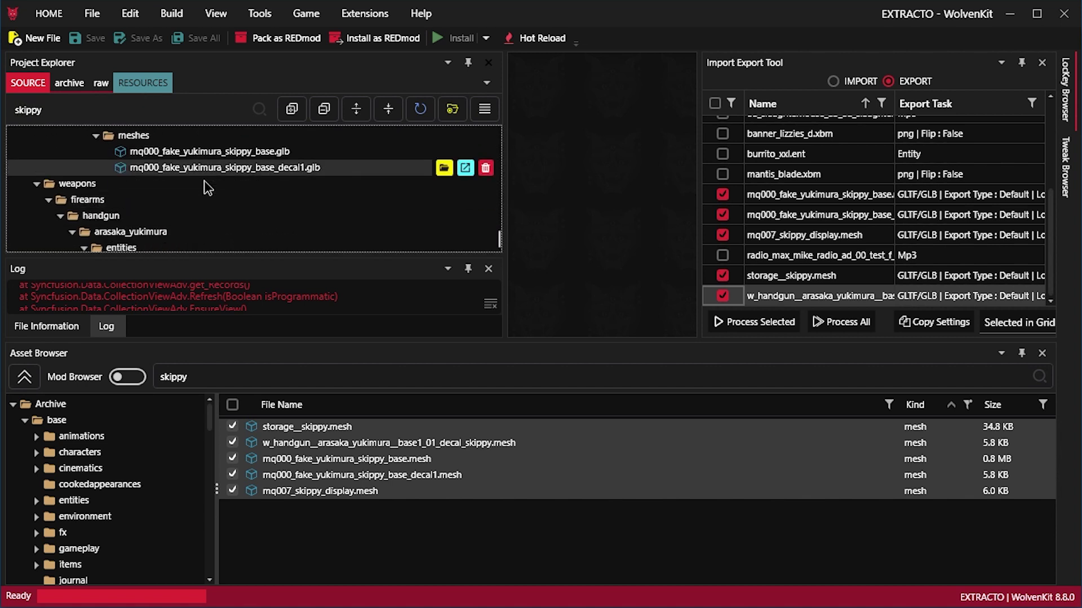
scroll(187, 220, "up", 8)
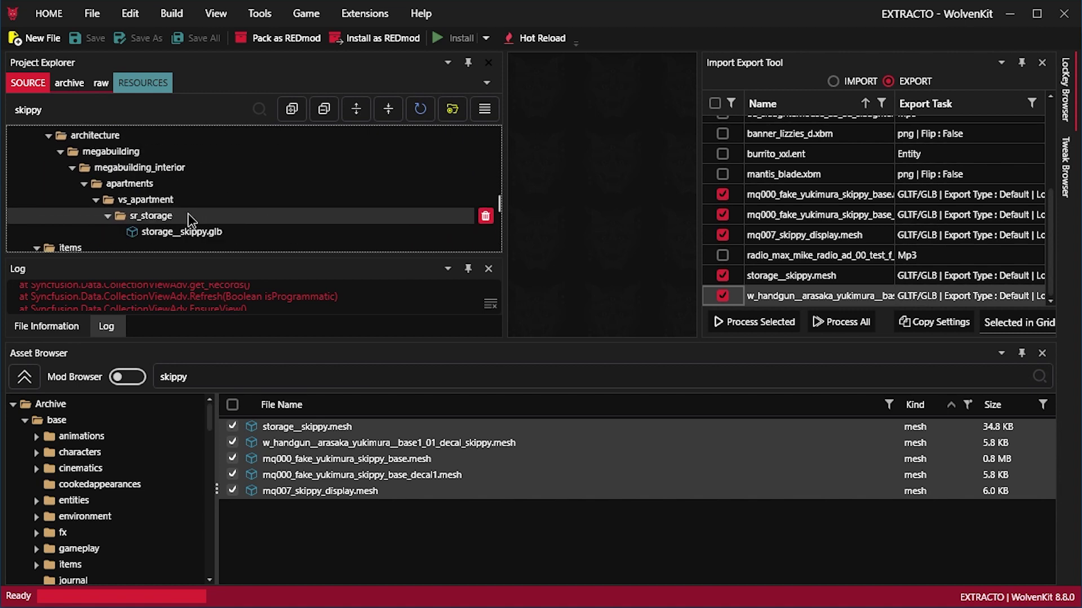
left_click(444, 232)
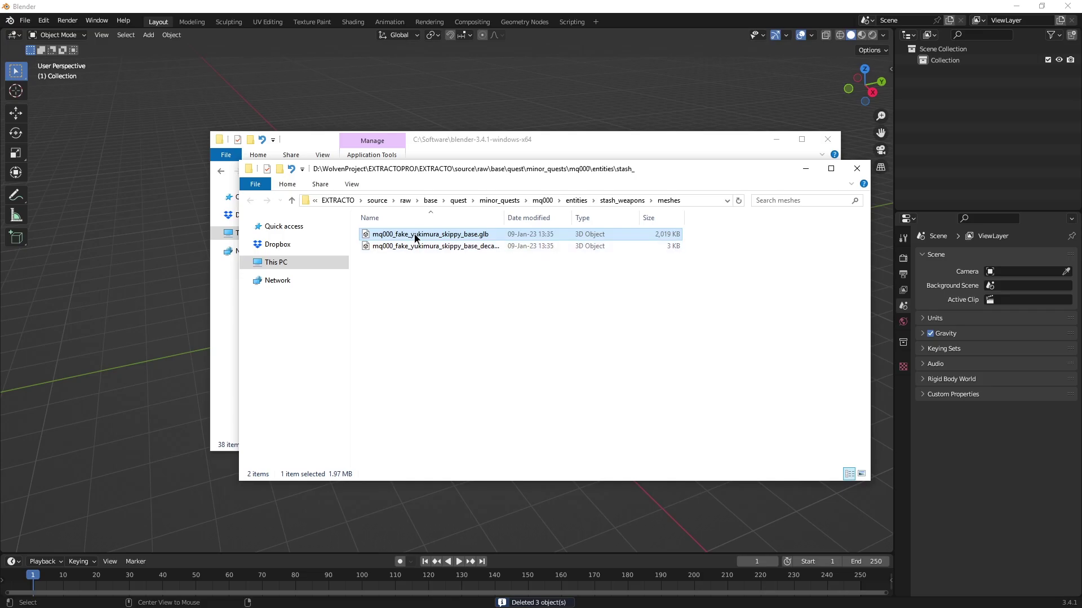
In Blender, import mq000_fake_yukimura_skippy_base.glb from the project's stash_weapons\meshes folder as a glTF 2.0 file
left_click_drag(417, 237, 379, 109)
left_click(385, 4)
left_click(26, 21)
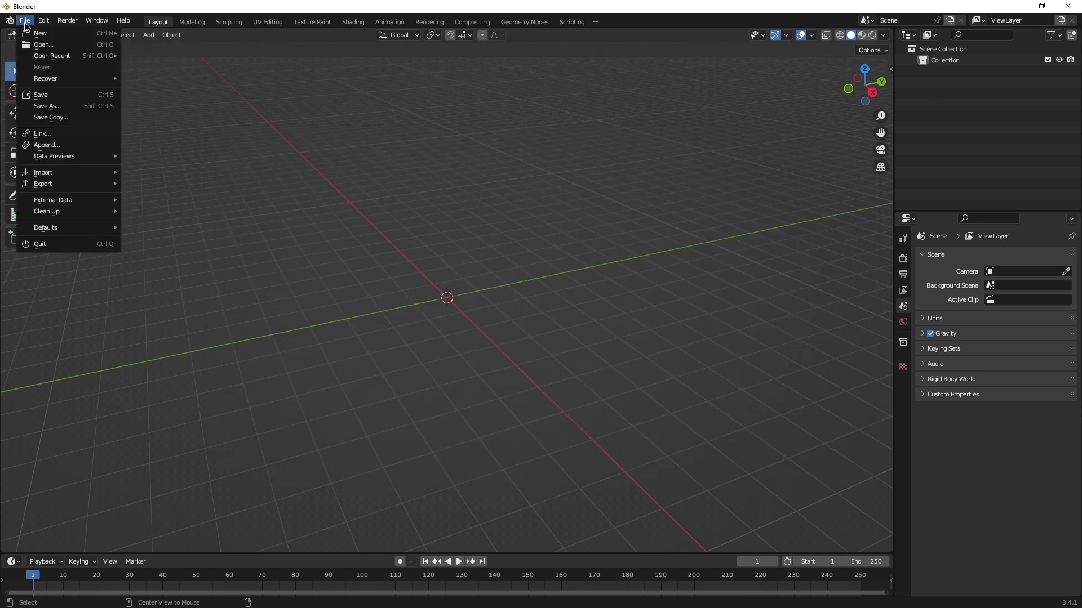
mouse_move(101, 173)
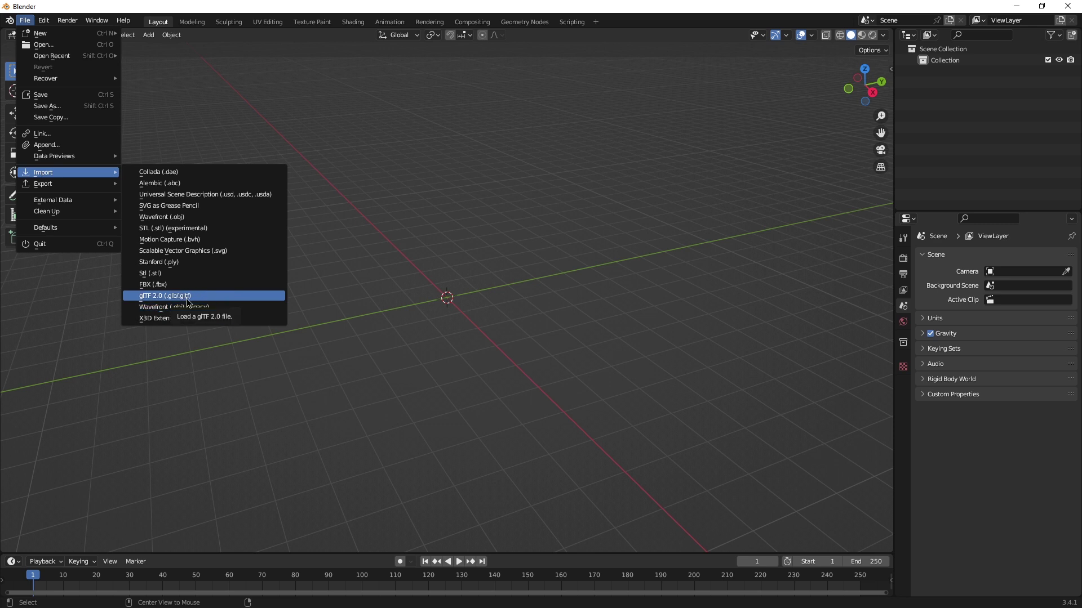
left_click(156, 296)
left_click(529, 154)
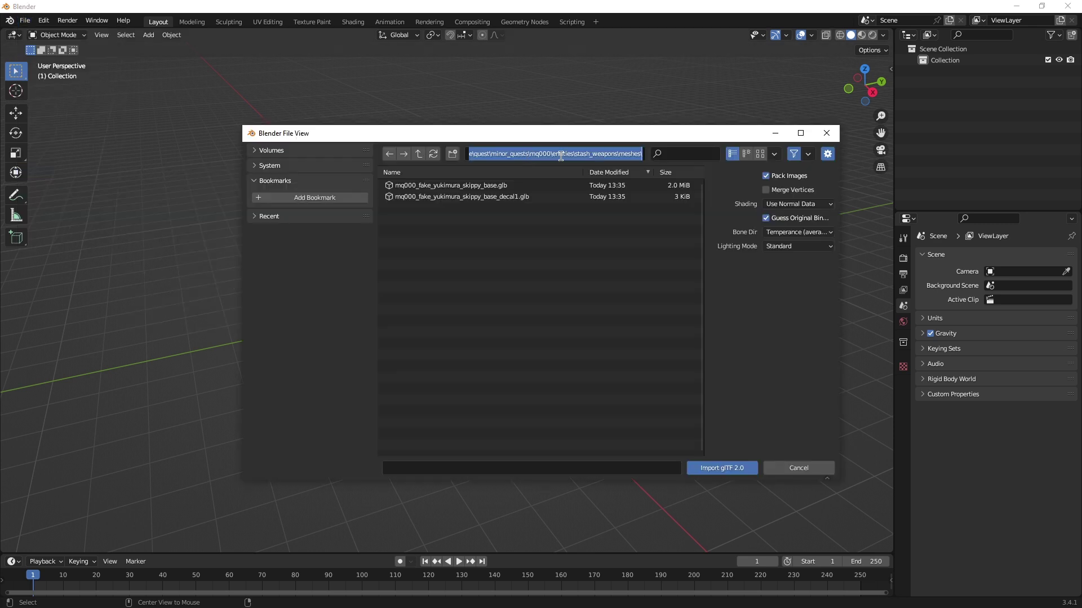
left_click(491, 185)
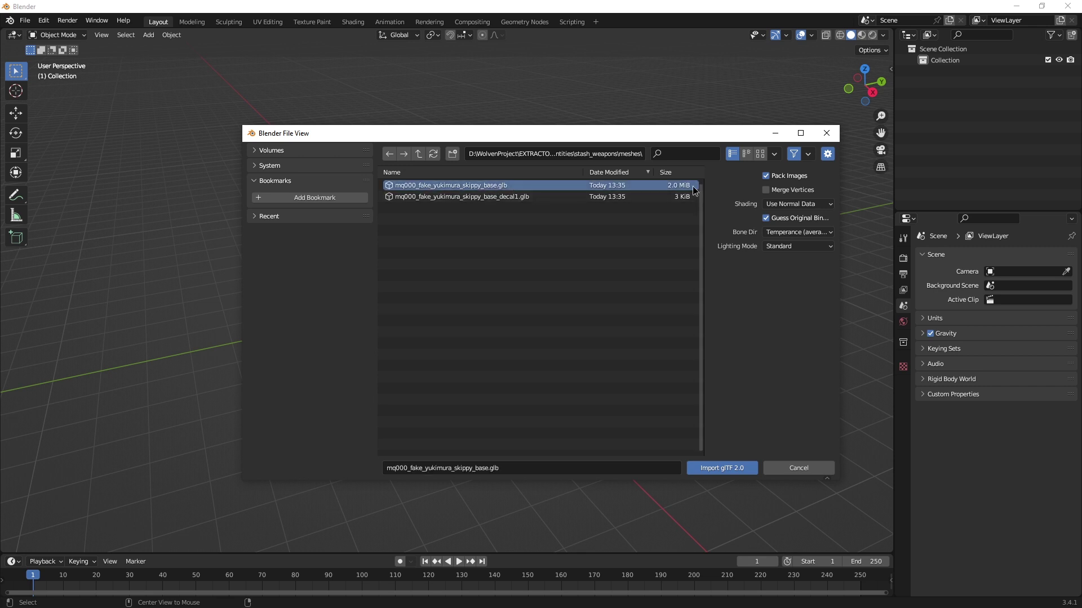
left_click(712, 466)
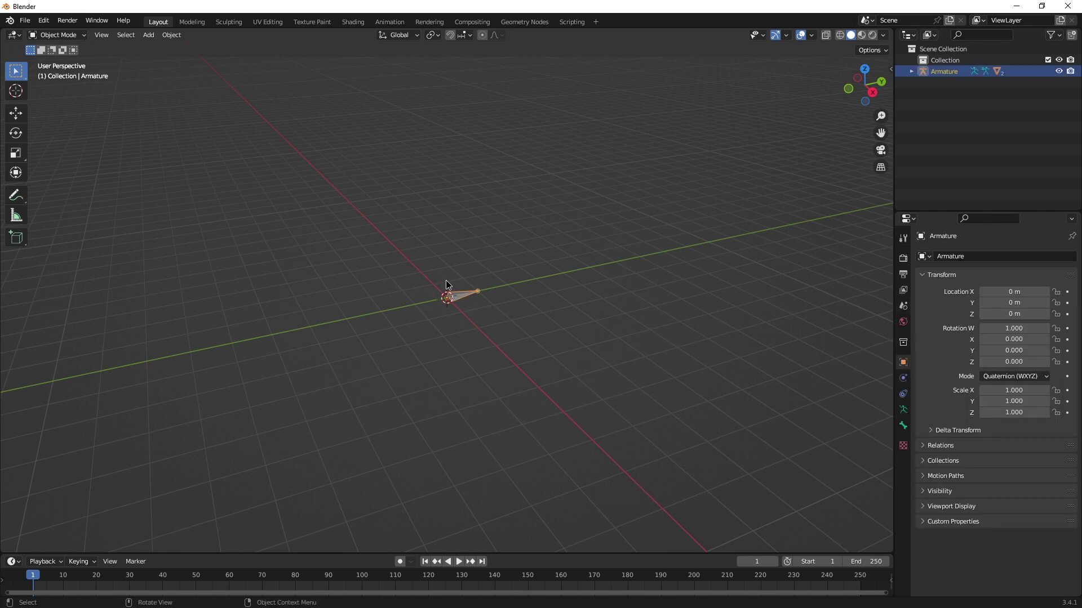
Hide the imported armature and open the pistol mesh in Edit Mode to inspect its geometry
scroll(465, 301, "up", 10)
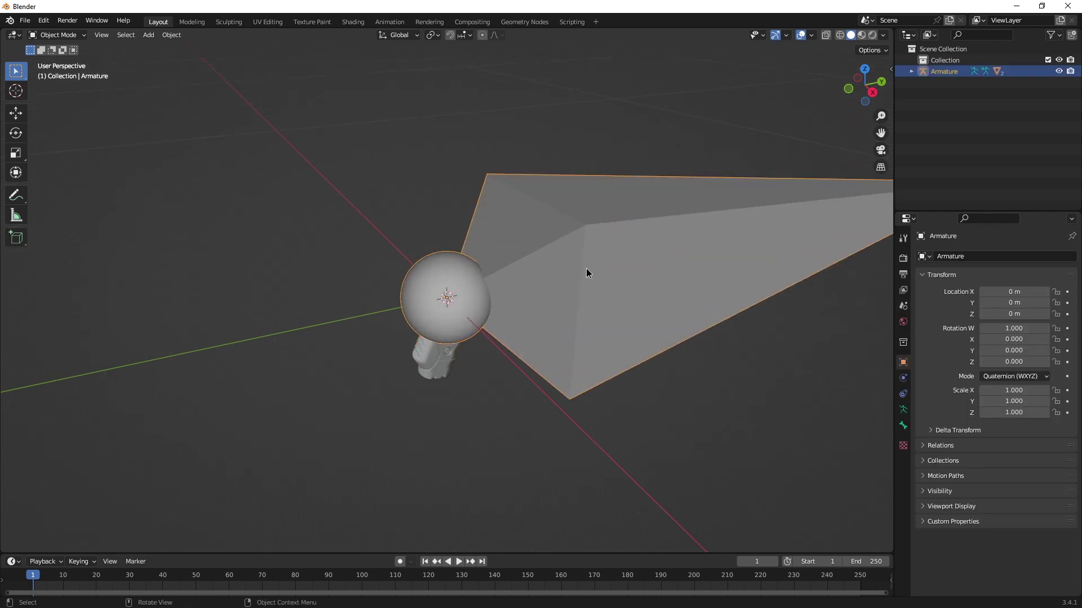
key("g")
key("Escape")
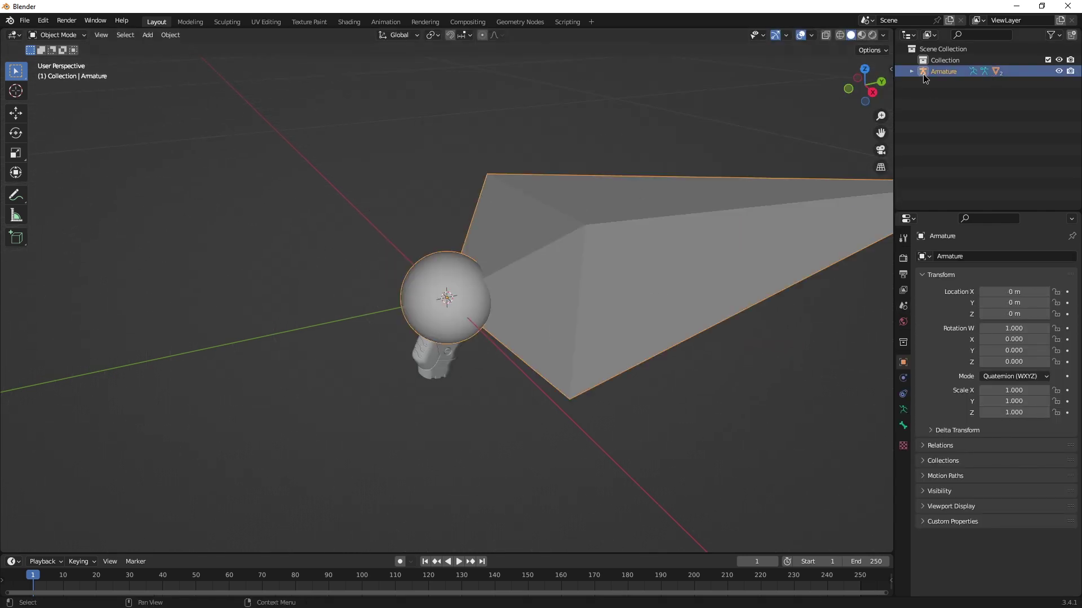
left_click(1059, 71)
left_click(580, 283)
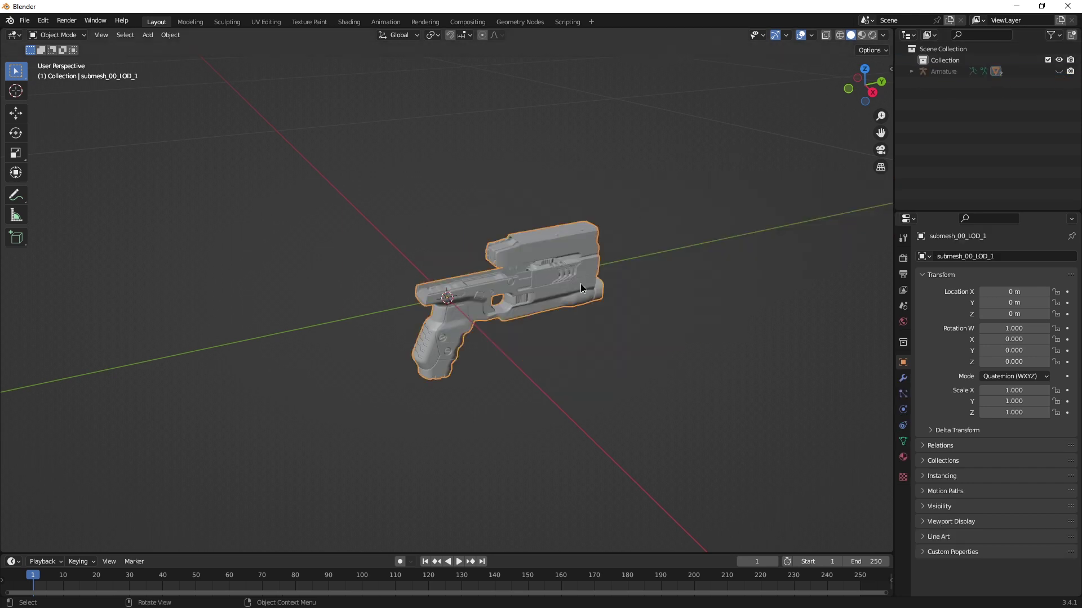
middle_click_drag(536, 286, 403, 316)
key("Tab")
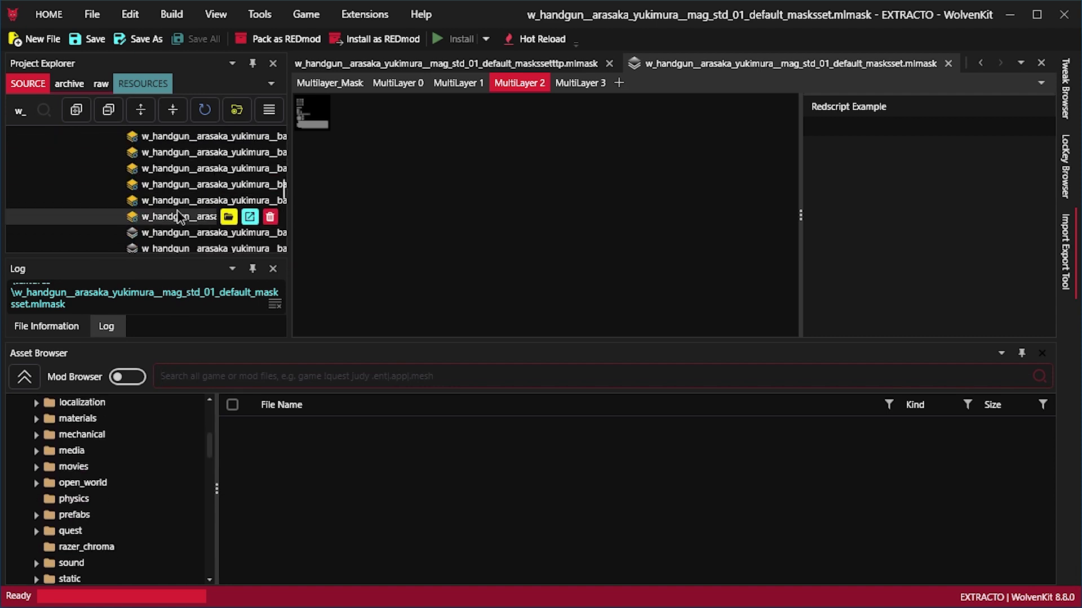
In WolvenKit, widen the Project Explorer, examine the w_handgun__arasaka_yukimura mlsetup and mlmask files, and collapse their textures folder
scroll(177, 211, "down", 1)
scroll(173, 204, "up", 1)
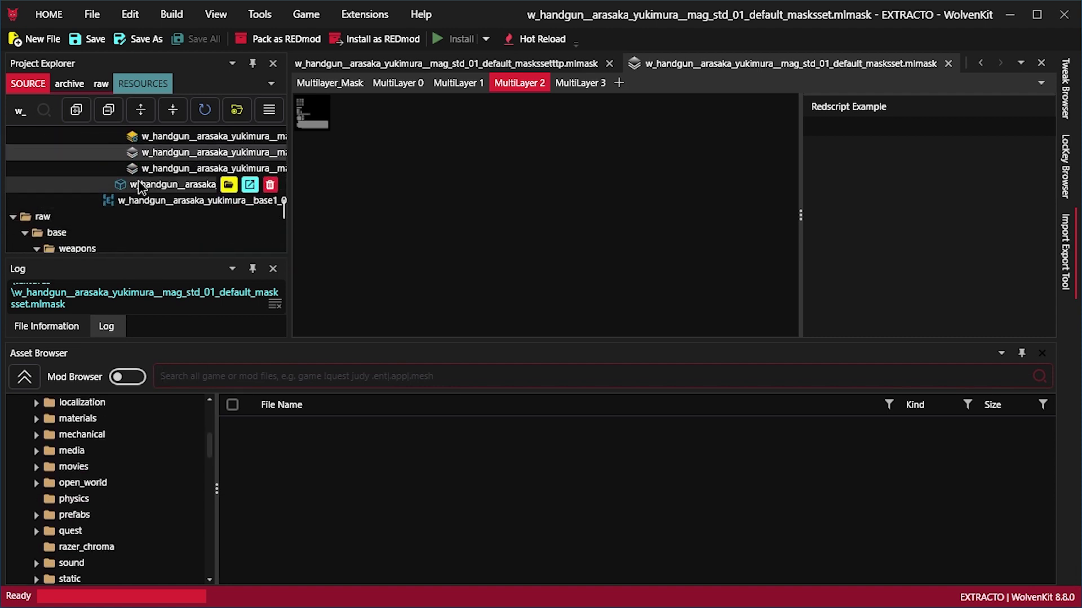
left_click_drag(289, 220, 539, 219)
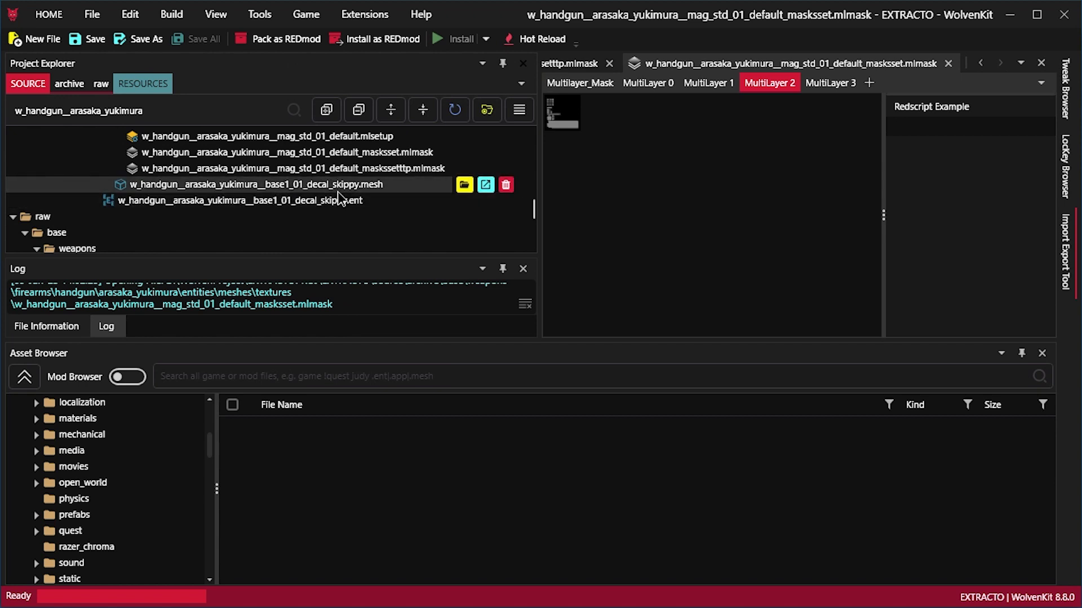
scroll(287, 208, "up", 5)
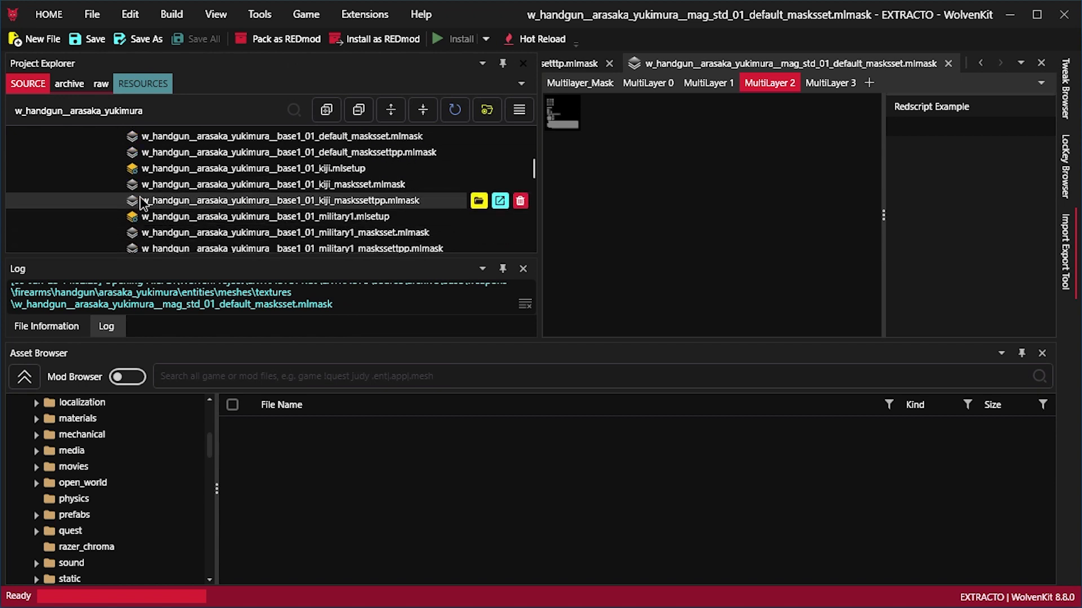
scroll(141, 203, "up", 10)
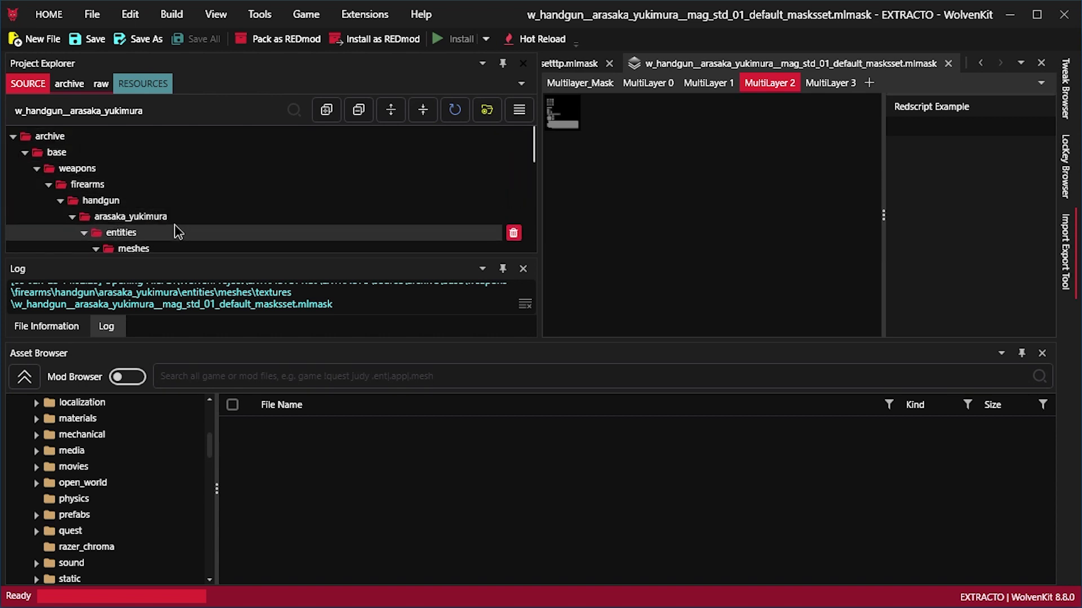
scroll(180, 221, "down", 2)
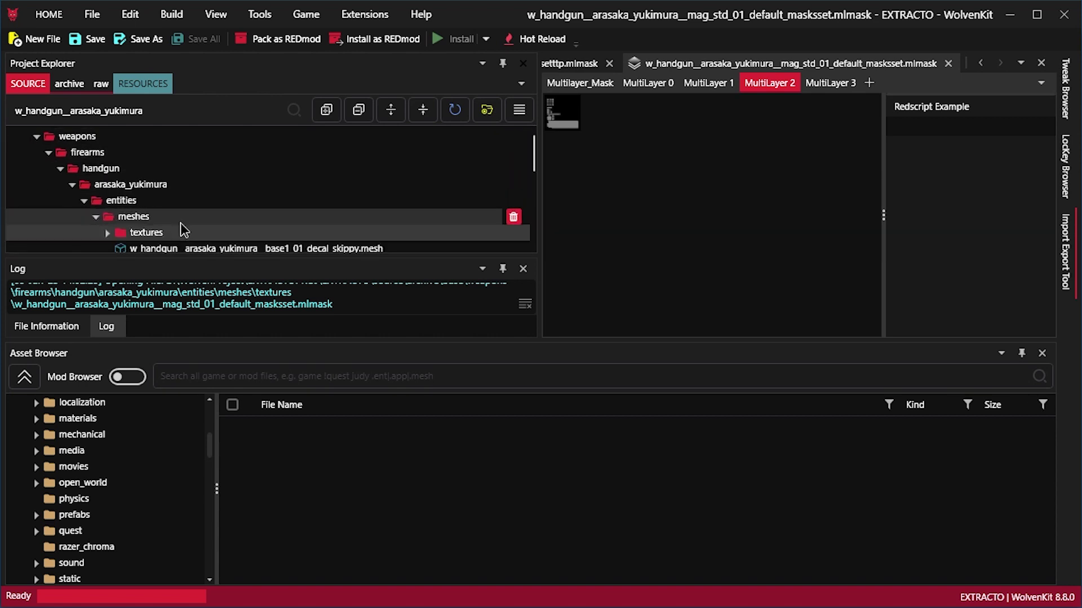
scroll(183, 226, "down", 3)
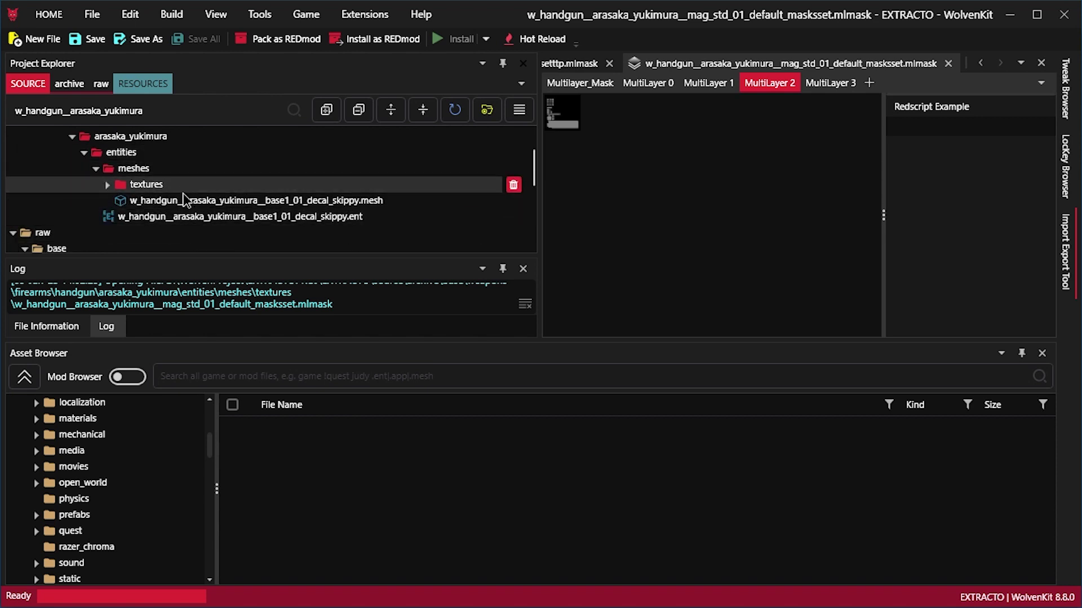
left_click(170, 179)
Browse the game archive to the base\weapons\firearms\handgun\arasaka_yukimura folder
scroll(155, 452, "up", 4)
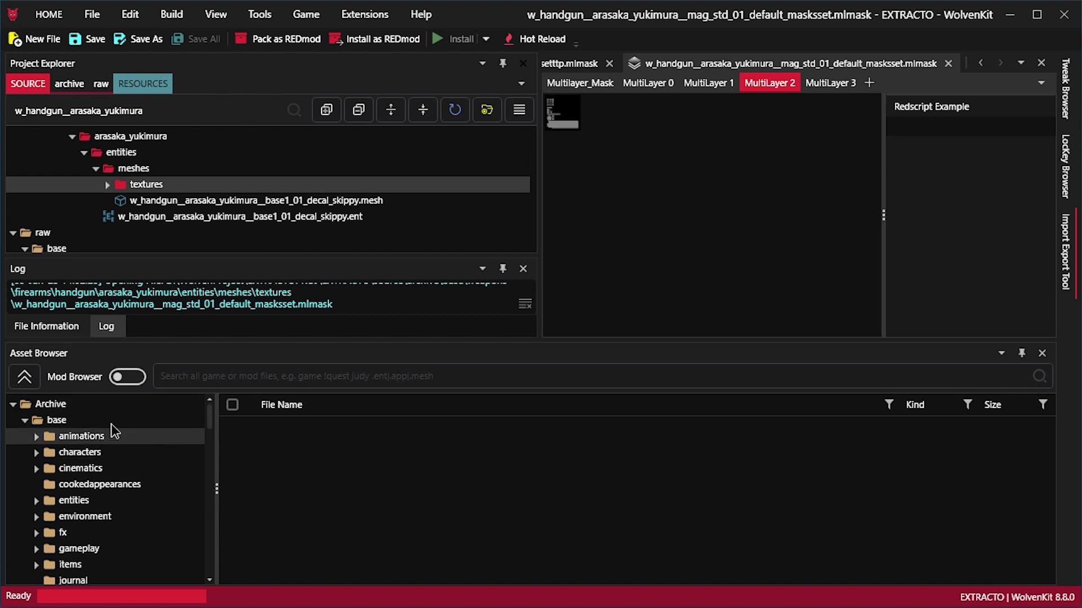
scroll(119, 449, "down", 3)
scroll(120, 449, "down", 2)
scroll(170, 184, "up", 2)
scroll(169, 484, "down", 5)
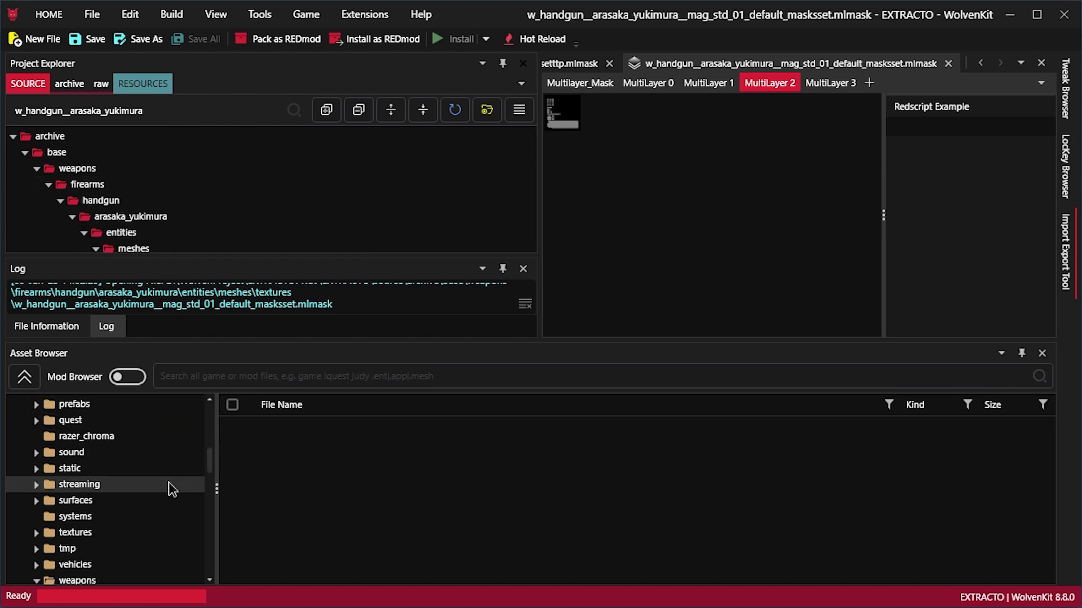
left_click(107, 488)
left_click(115, 565)
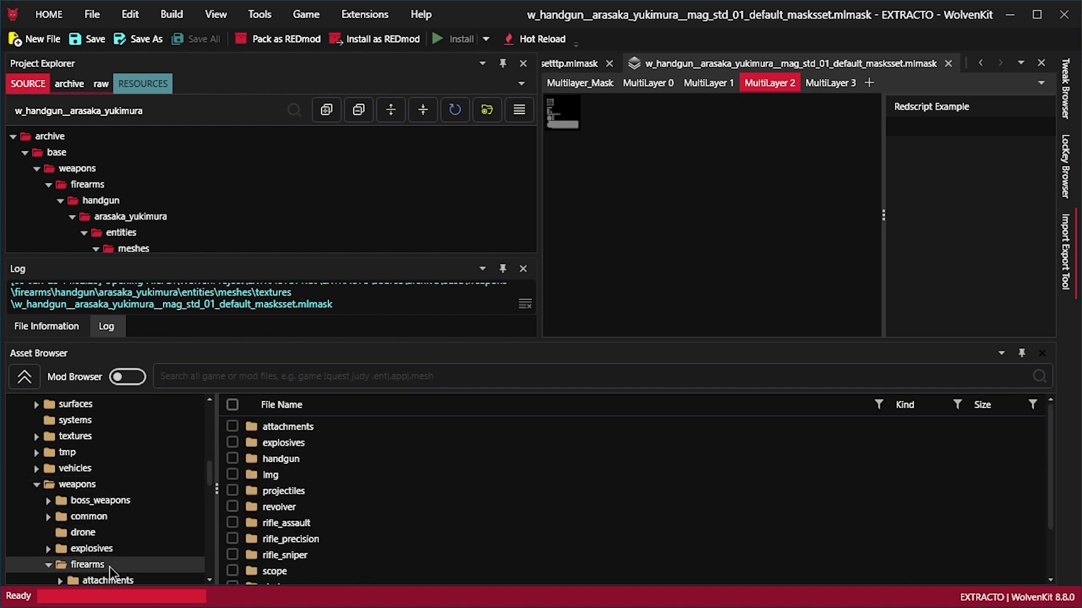
scroll(146, 458, "down", 3)
left_click(128, 467)
left_click(130, 515)
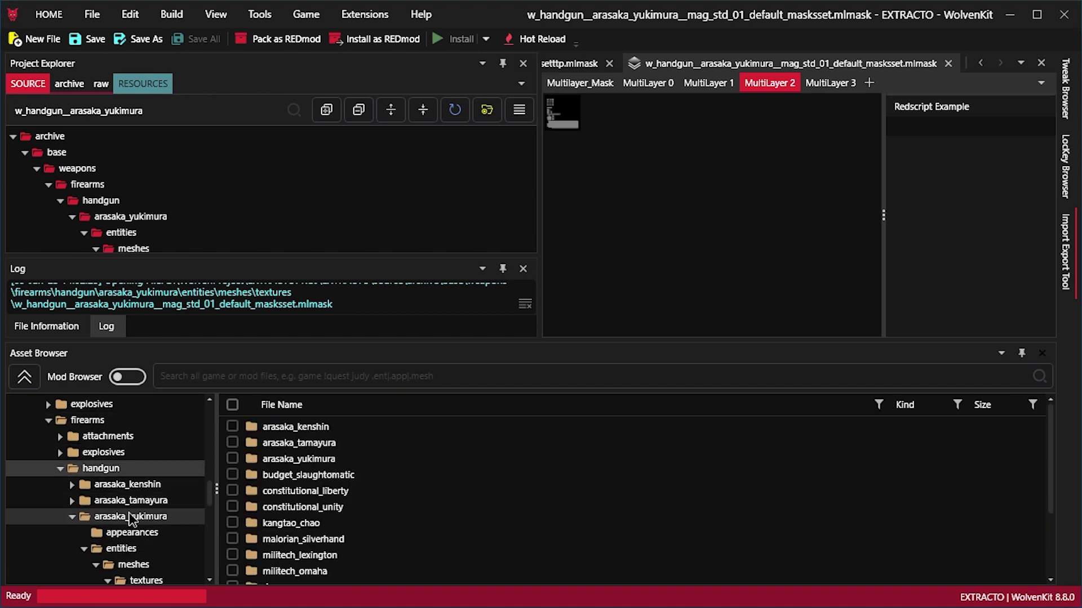
scroll(143, 540, "down", 1)
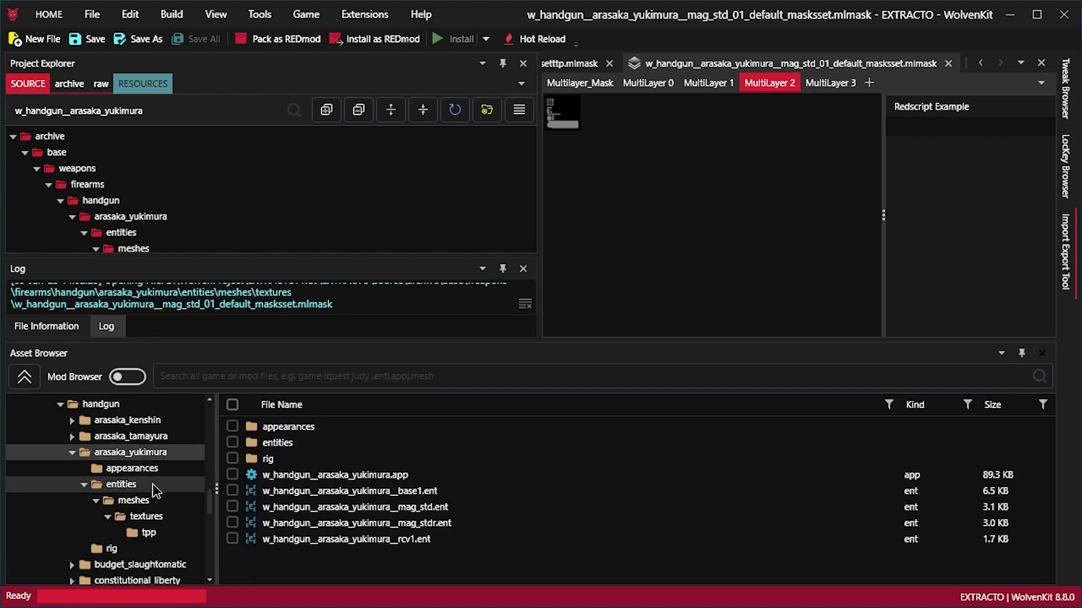
Check the mesh files under arasaka_yukimura\entities\meshes and open its textures subfolder
left_click(135, 485)
left_click(148, 501)
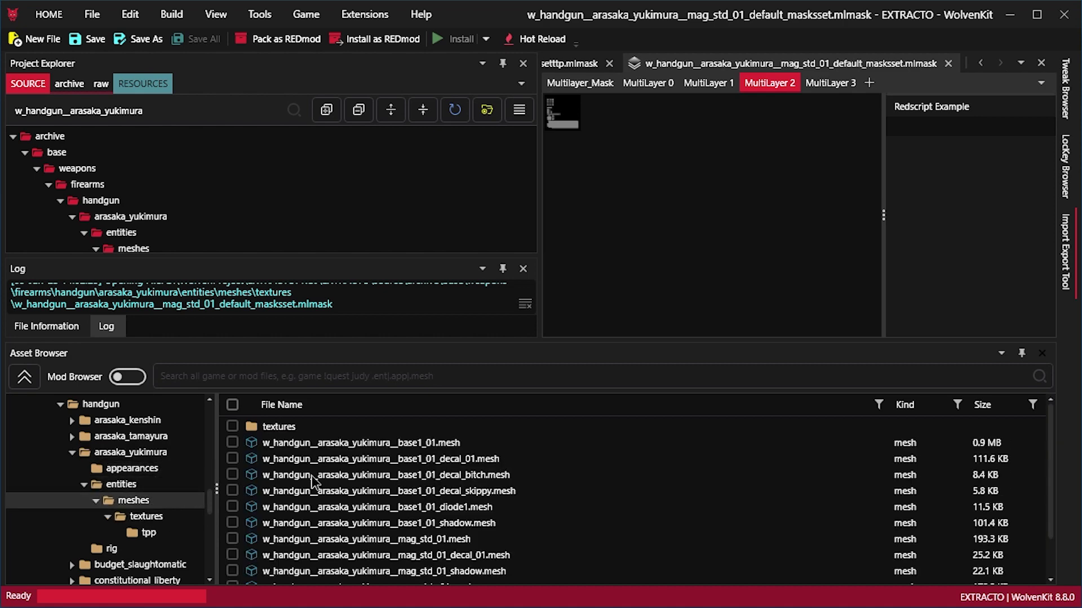
scroll(490, 456, "down", 1)
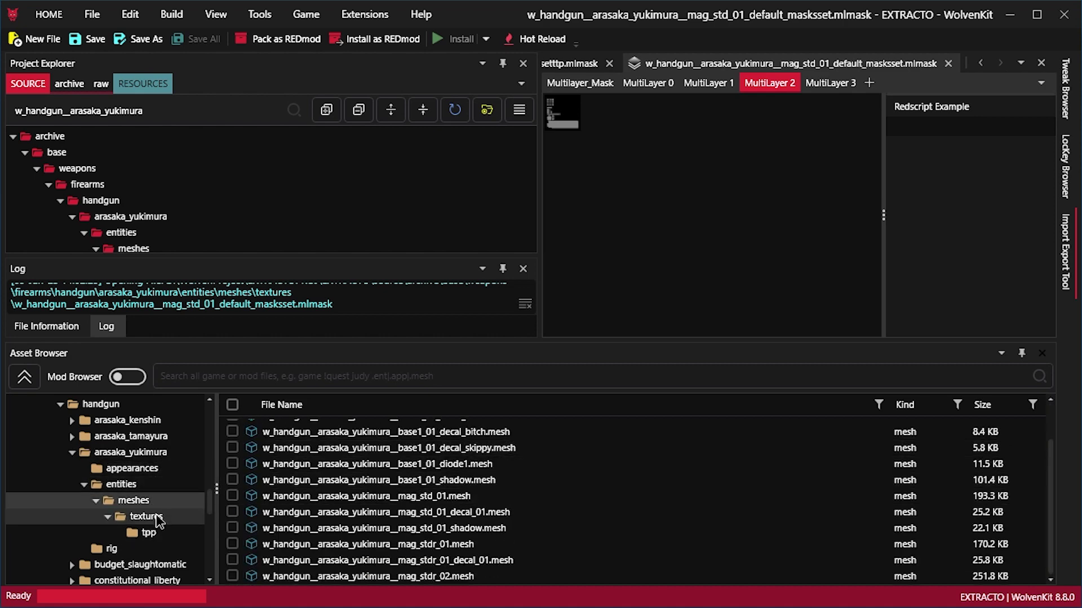
left_click(147, 517)
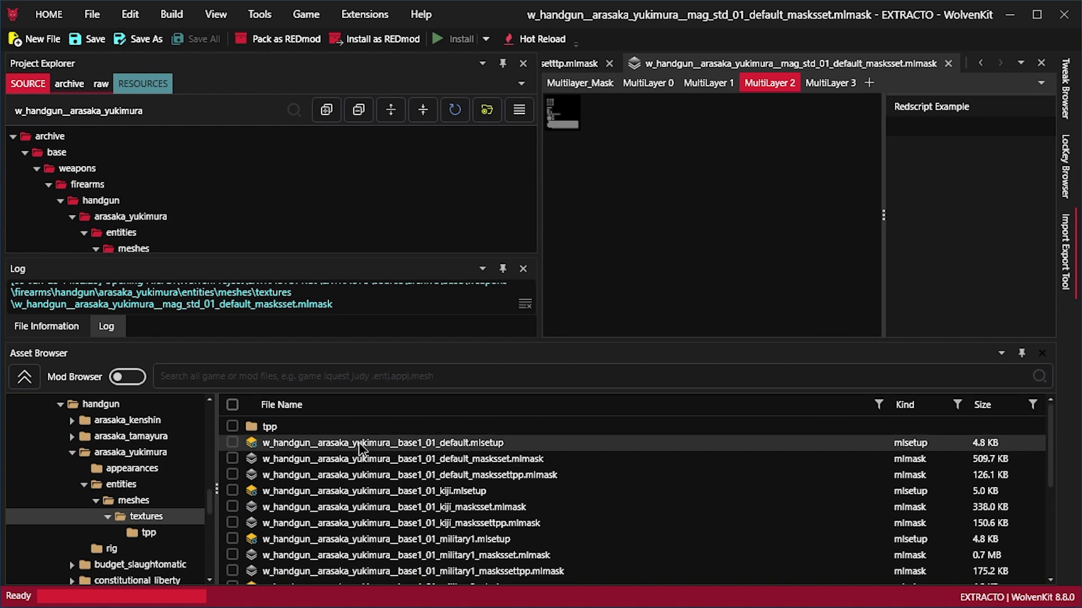
Add w_handgun__arasaka_yukimura__base1_01_default.mlsetup and base1_01_default_masksset.mlmask to the project, overwriting the existing files, and narrow the Project Explorer
double_click(361, 442)
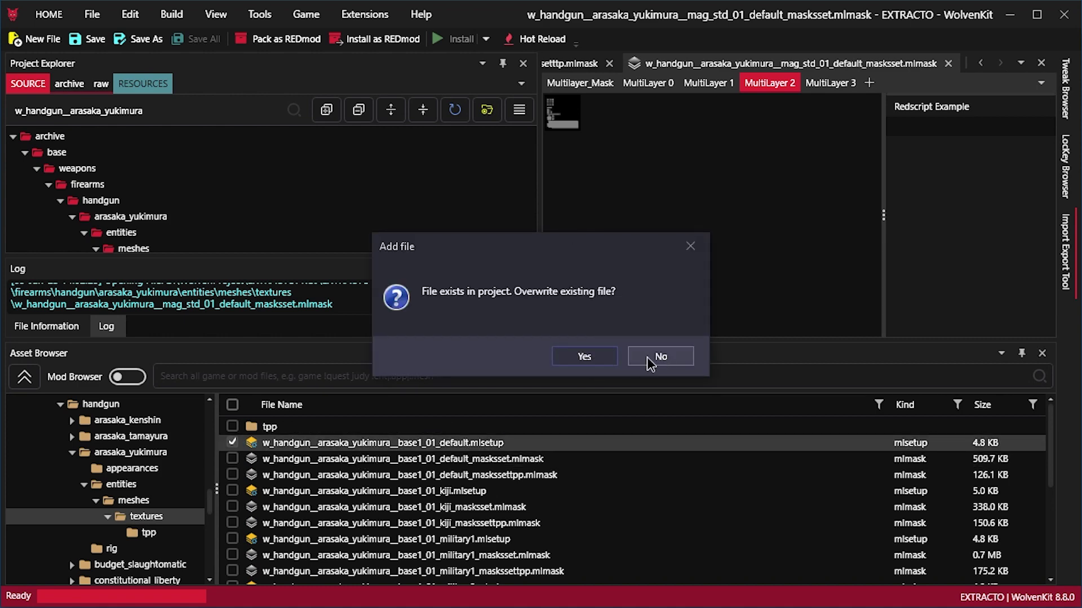
left_click(584, 356)
left_click_drag(539, 203, 349, 203)
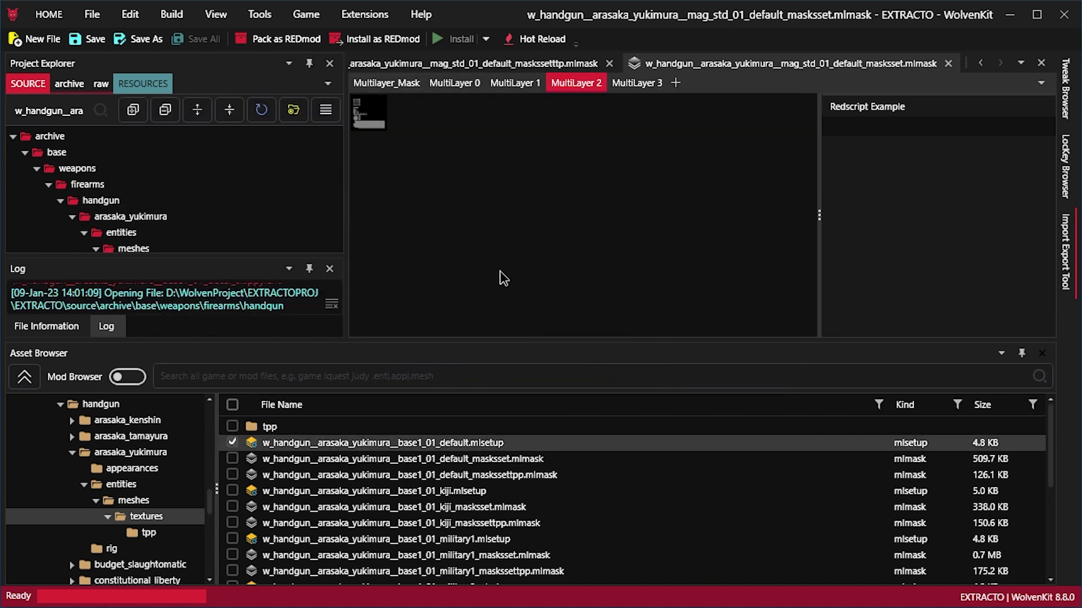
double_click(585, 454)
left_click(584, 357)
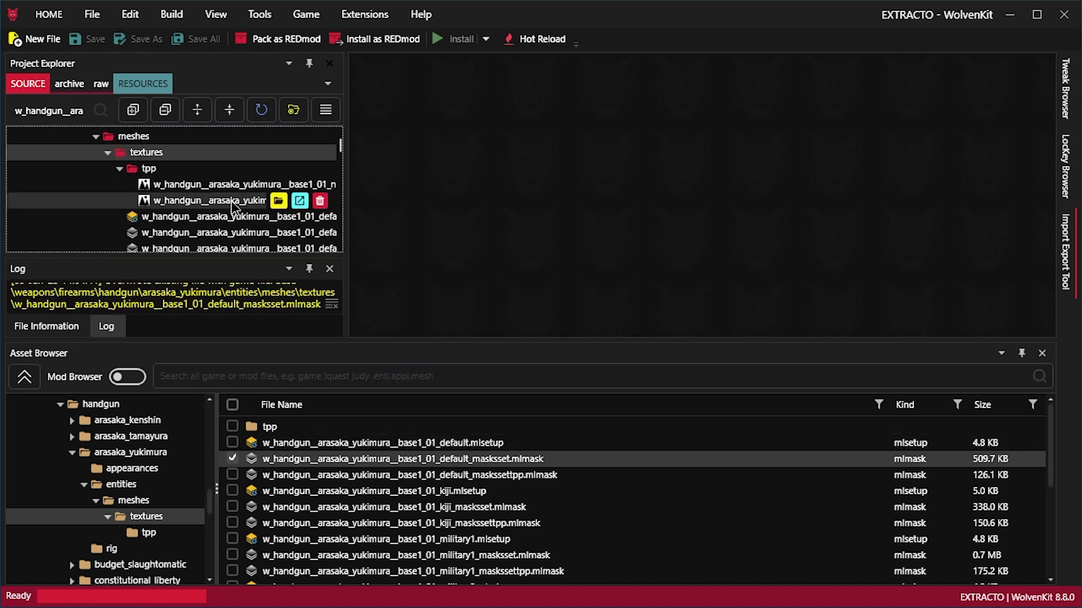
Open base1_01_default_masksset.mlmask from the project's textures folder and preview its mask layers up to MultiLayer 3
scroll(241, 188, "down", 3)
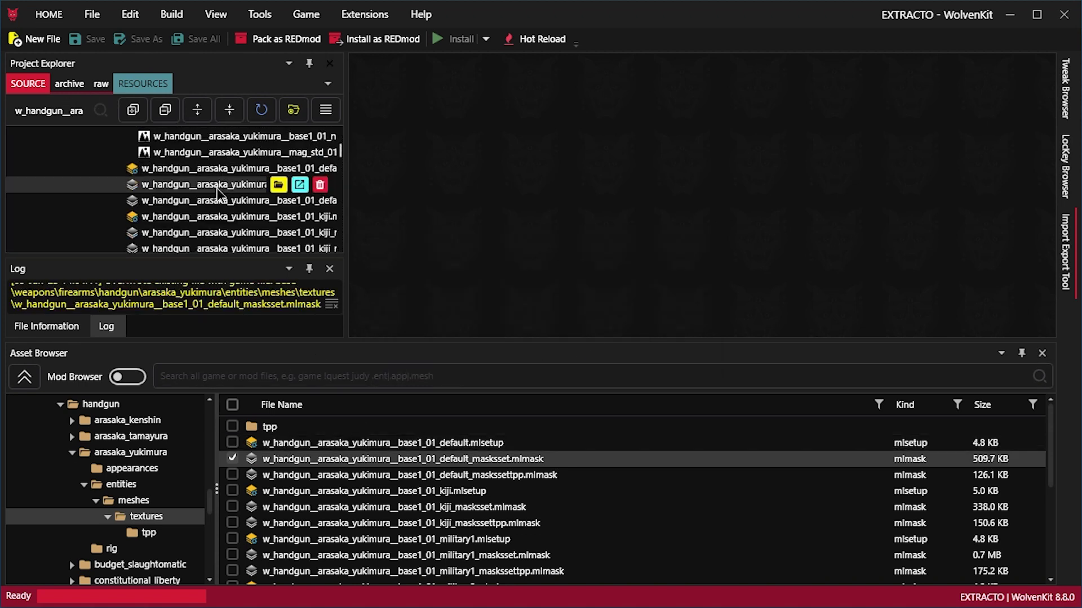
double_click(217, 188)
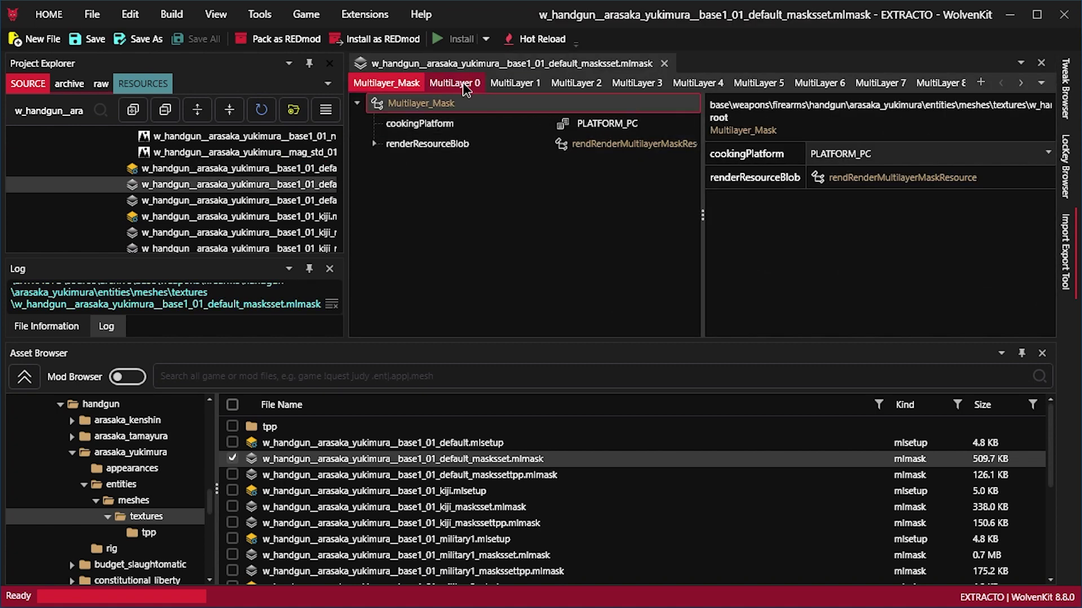
left_click(515, 83)
left_click(617, 84)
scroll(637, 172, "down", 5)
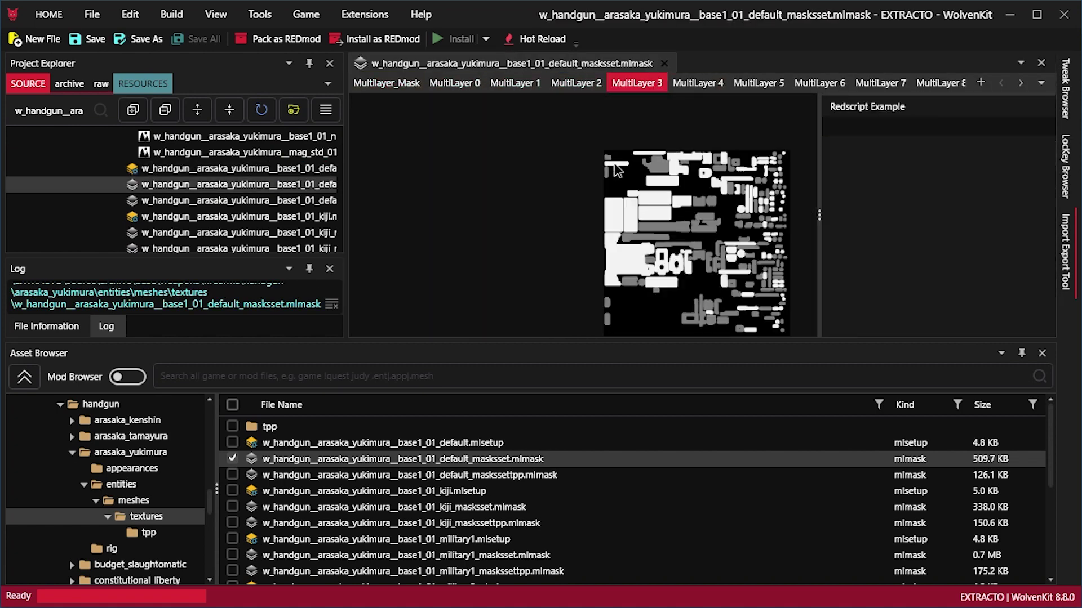
scroll(695, 165, "up", 4)
scroll(642, 166, "down", 1)
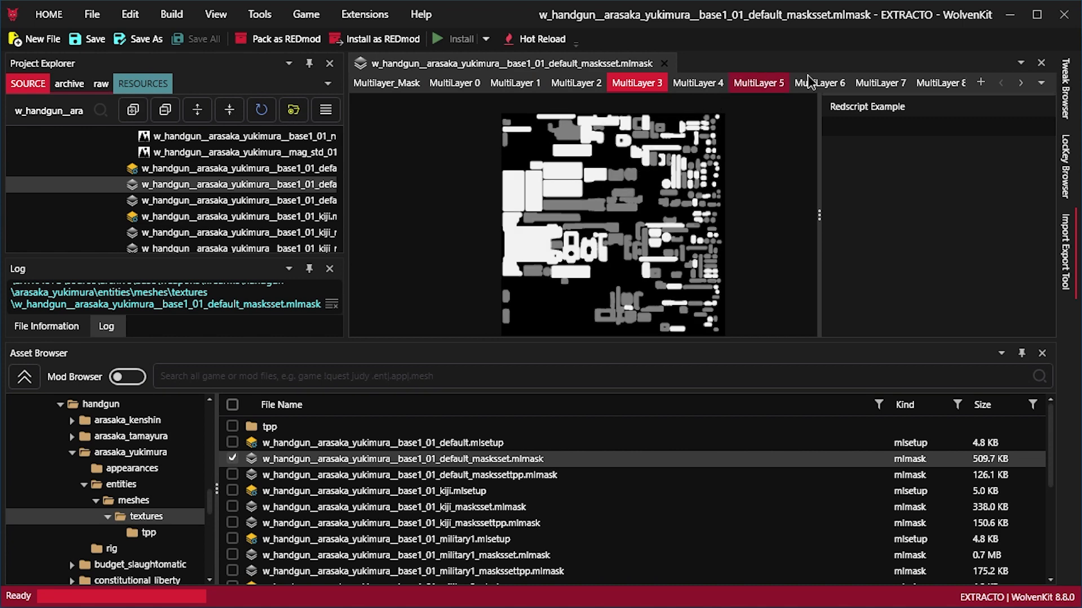
In the Import Export Tool, highlight the w_handgun__arasaka_yukimura files in the export list and mark the mag_std_01_n01 texture for export
left_click(1070, 274)
scroll(733, 281, "down", 2)
left_click(709, 107)
left_click(707, 106)
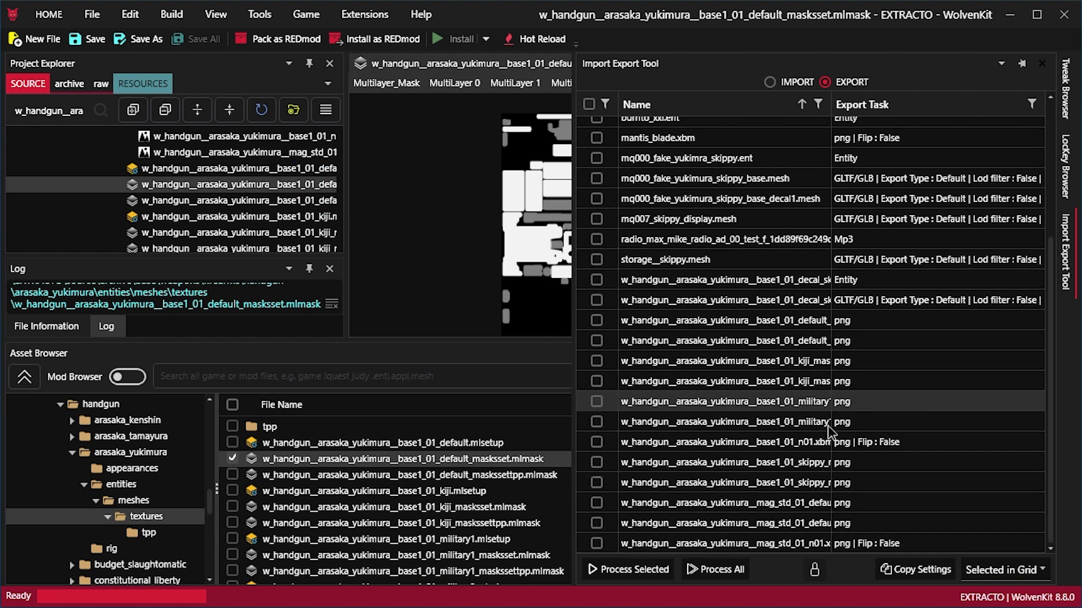
scroll(772, 383, "down", 1)
left_click(697, 287)
left_click(597, 543, "shift")
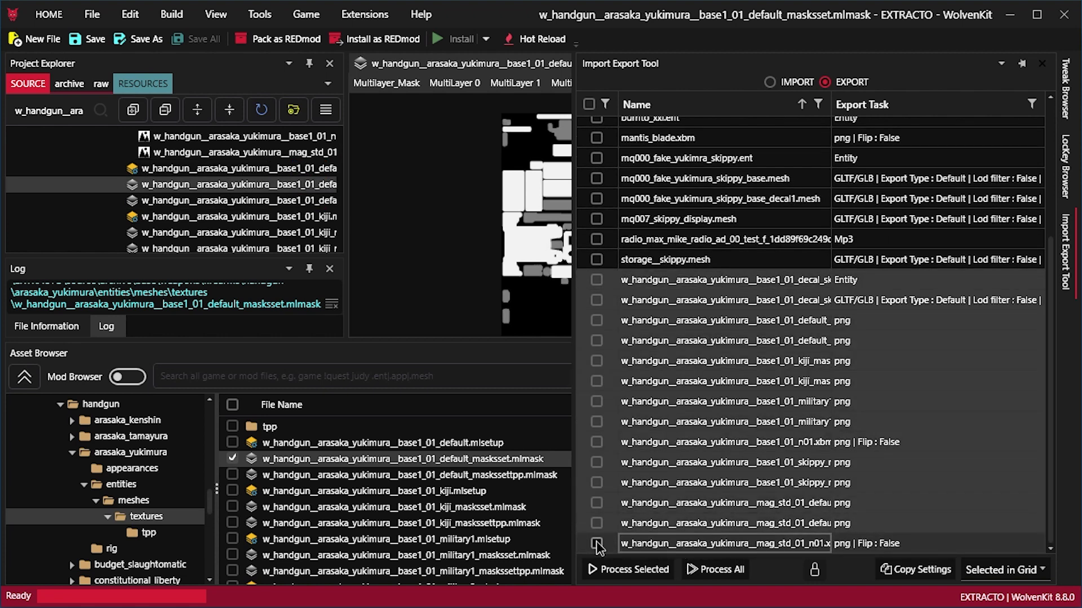
left_click(597, 544)
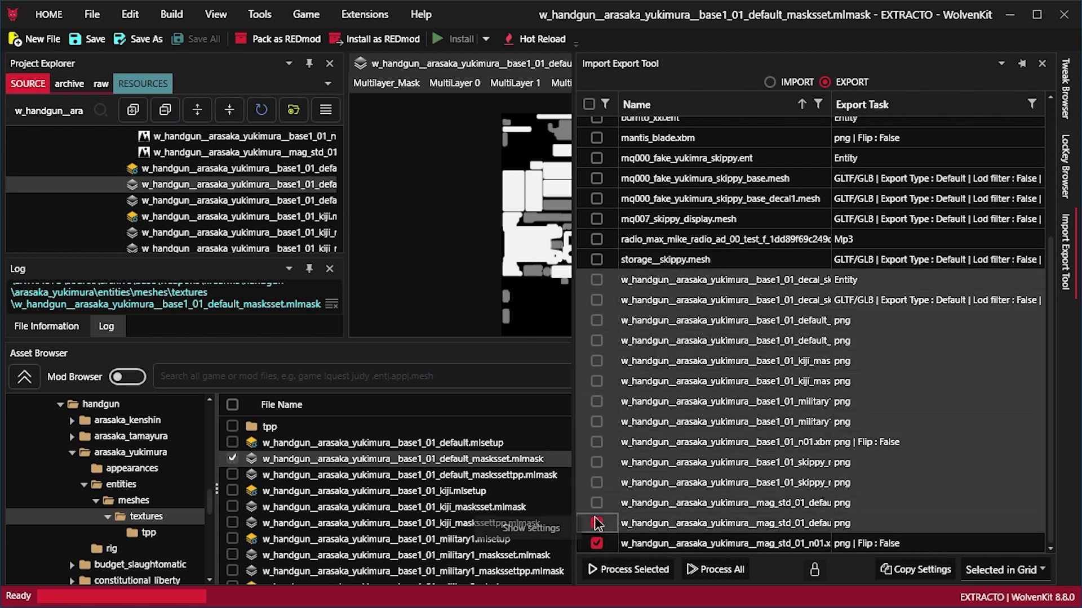
Mark the decal, default, kiji, military1, n01 and skippy files of base1_01 as well and export all marked files
left_click(596, 300)
left_click(596, 299)
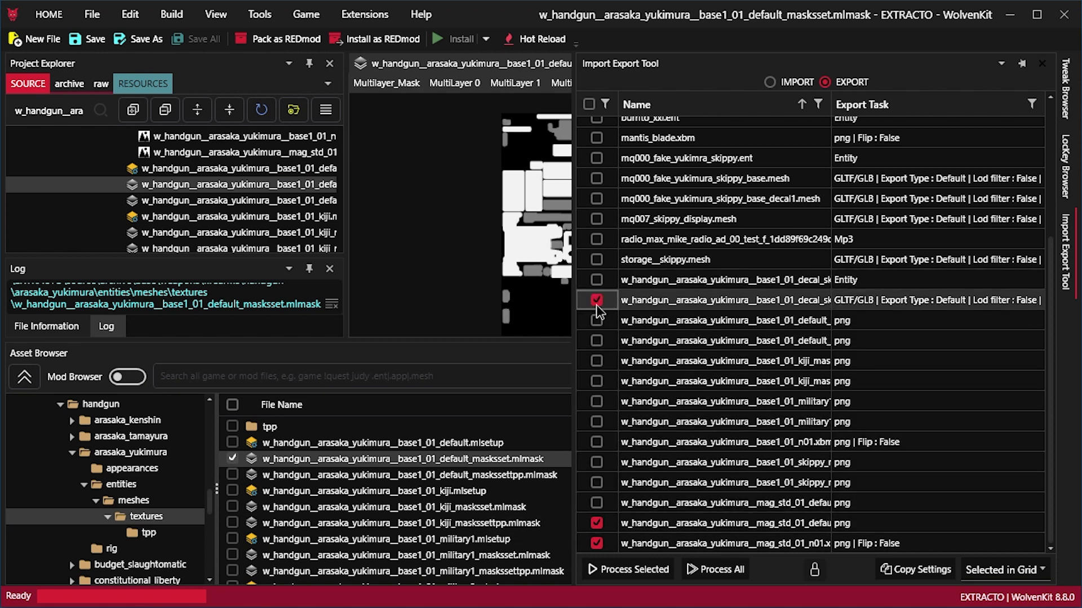
left_click(596, 279)
left_click(596, 320)
left_click(596, 340)
left_click(596, 360)
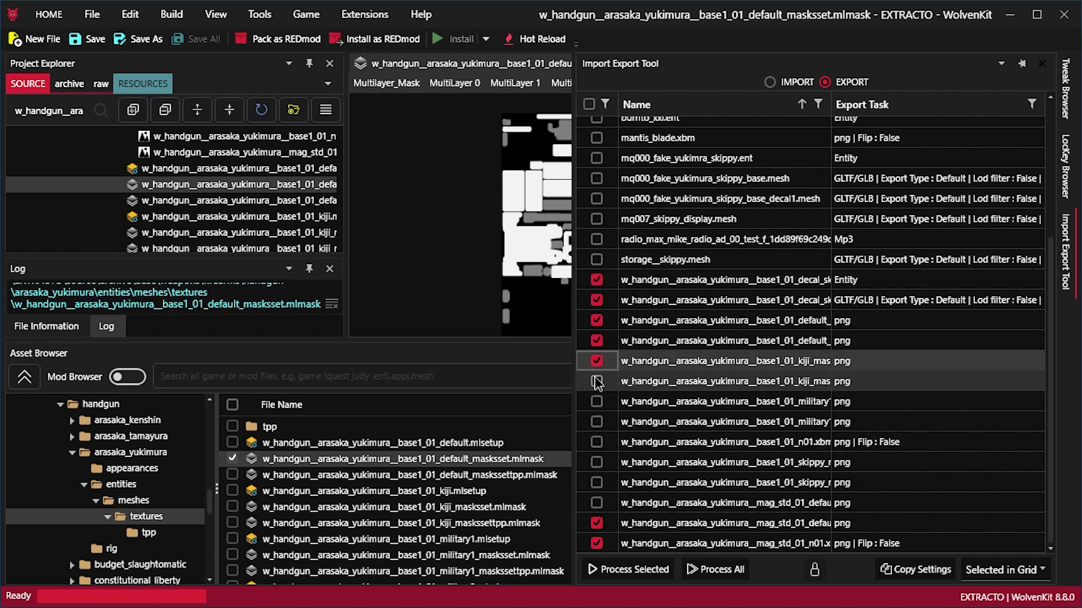
left_click(596, 381)
left_click(596, 401)
left_click(596, 421)
left_click(596, 442)
left_click(596, 462)
left_click(596, 483)
left_click(610, 573)
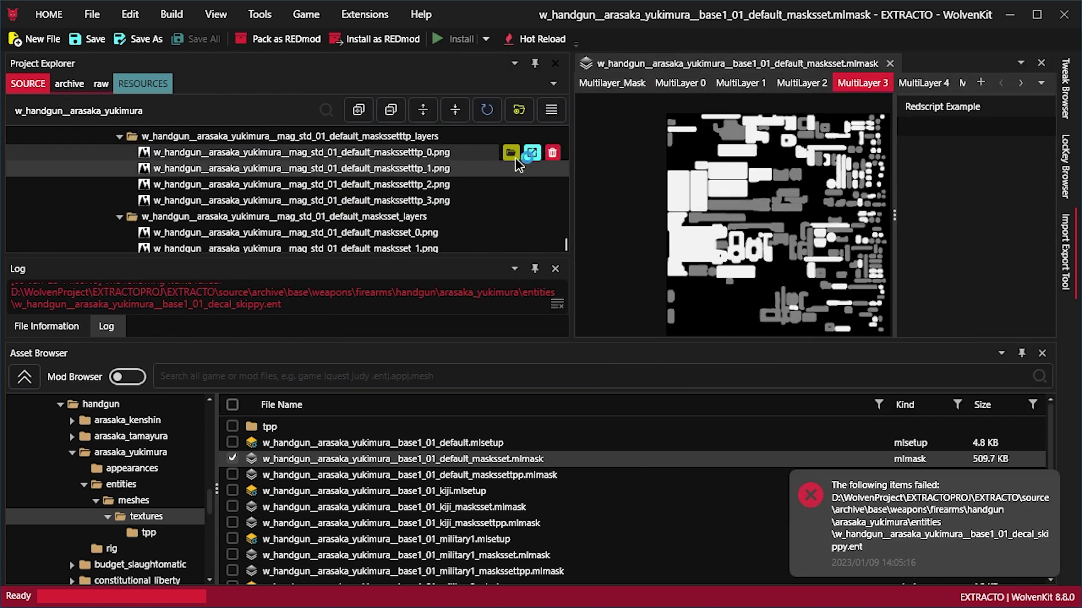
Open the exported textures folder in File Explorer and check the PNG masks in the default_masksset and kiji_masksset layers folders
left_click(514, 151)
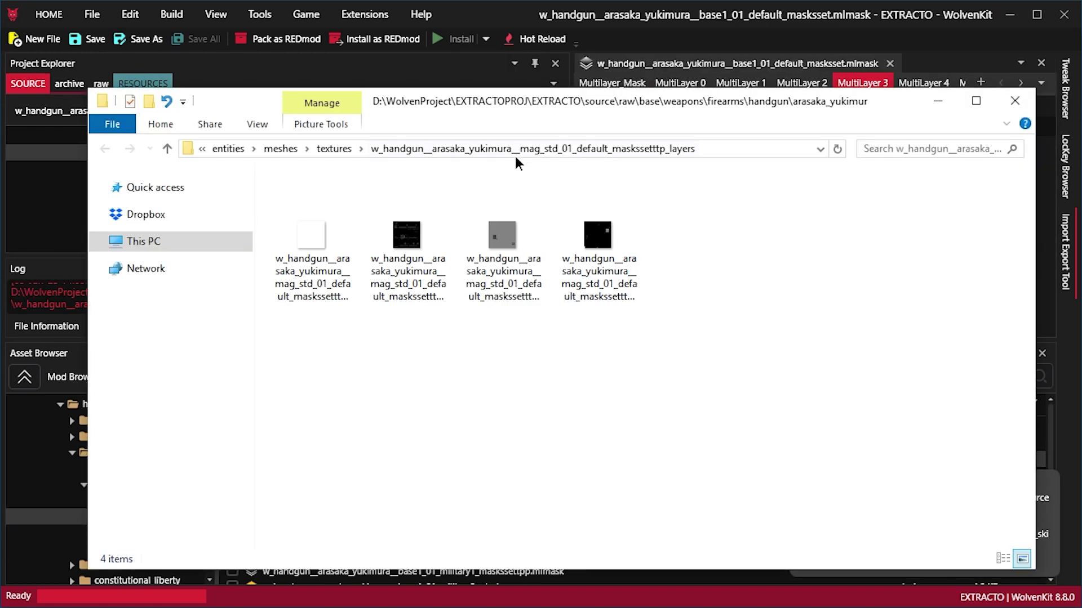
left_click(334, 149)
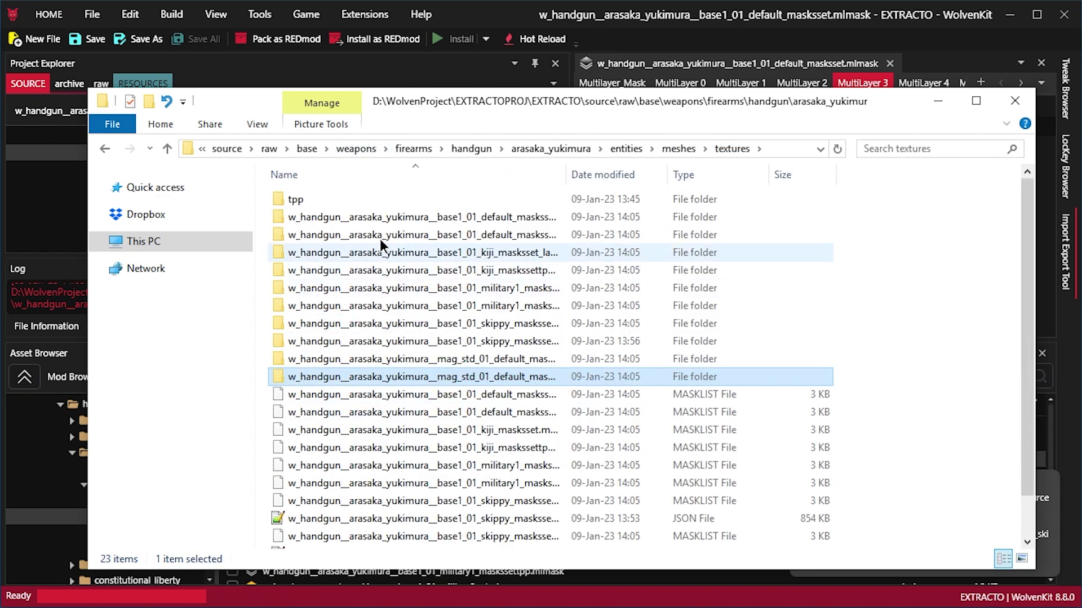
double_click(382, 232)
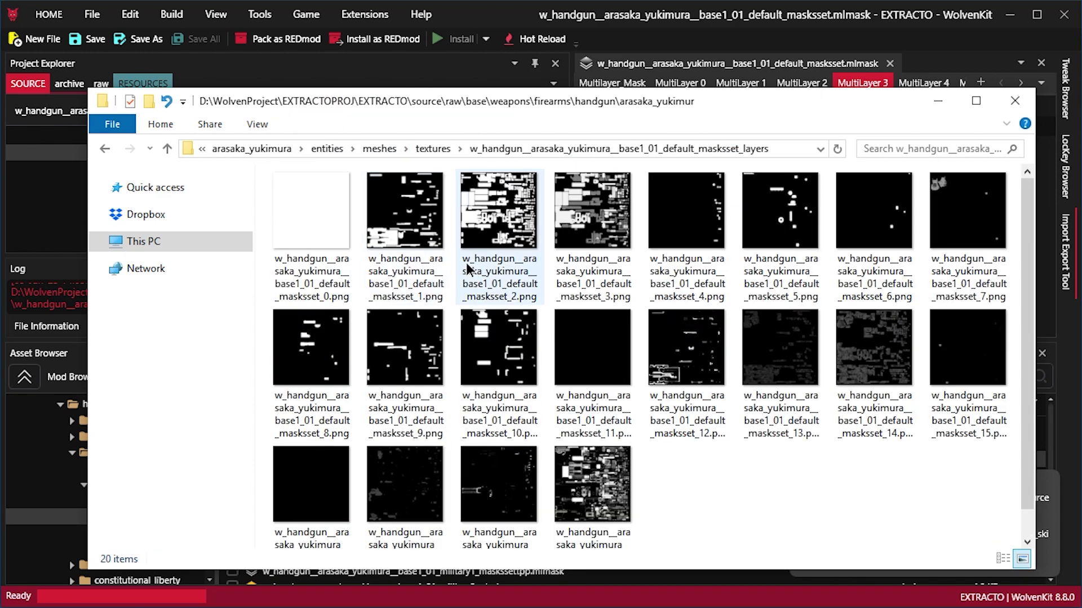
key("alt+Left")
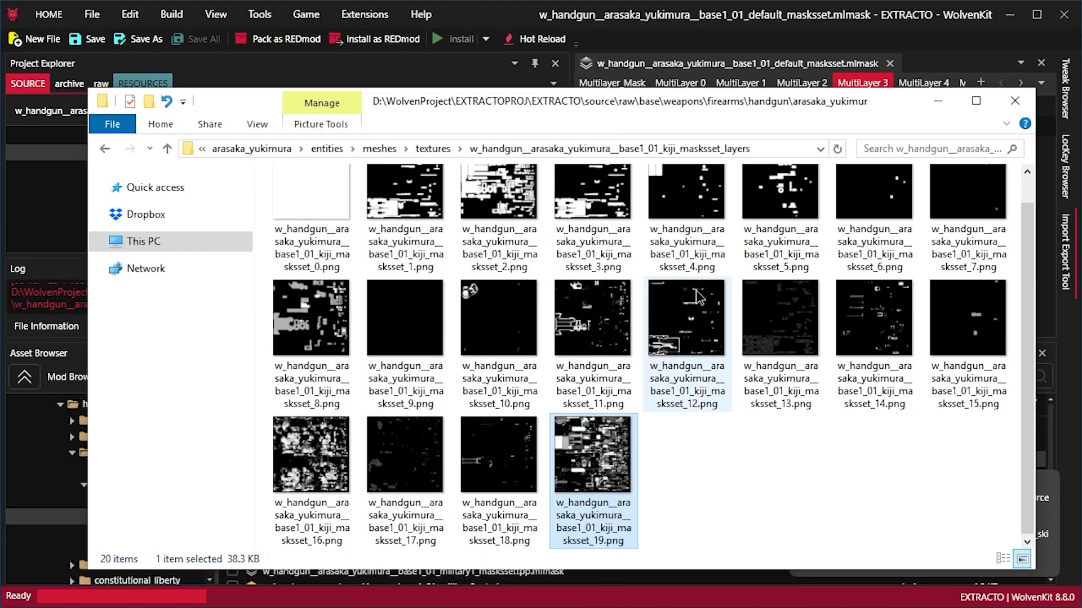
key("alt+Left")
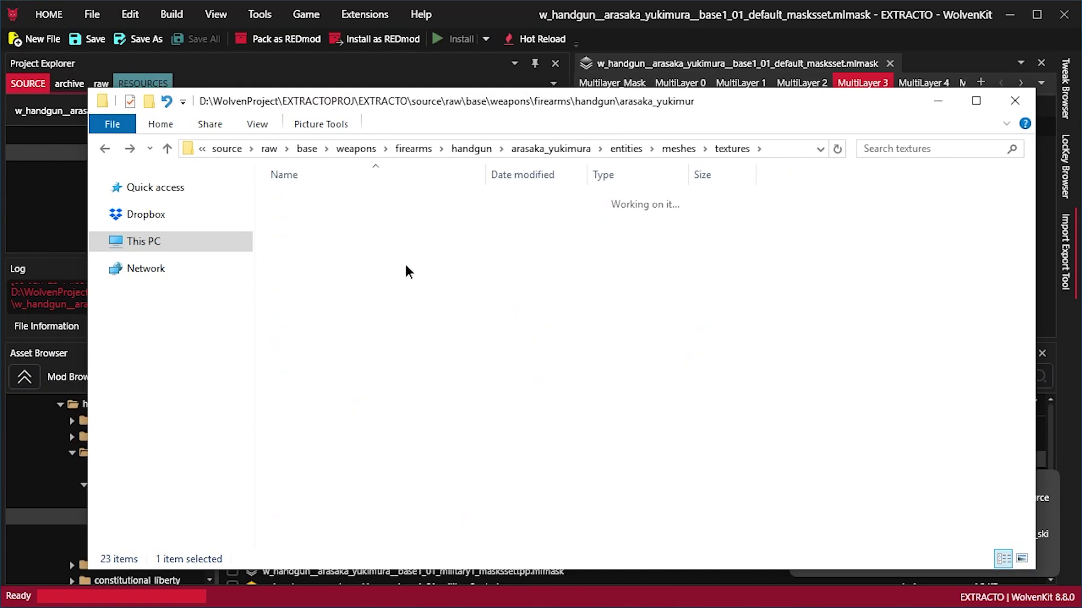
Check the exported PNG masks in the skippy and mag_std_01 layers folders
double_click(424, 288)
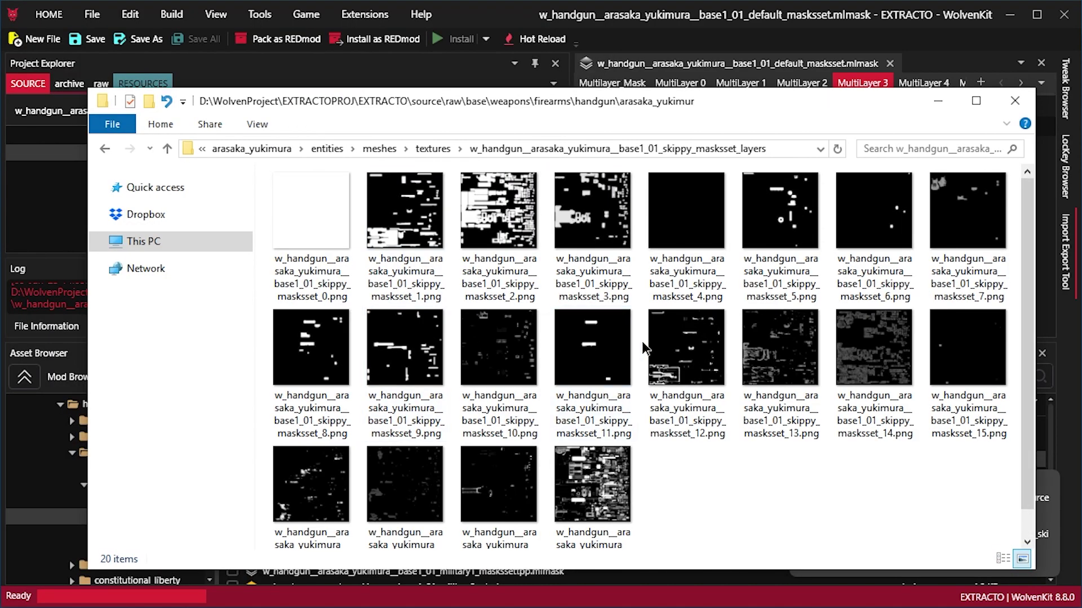
key("alt+Left")
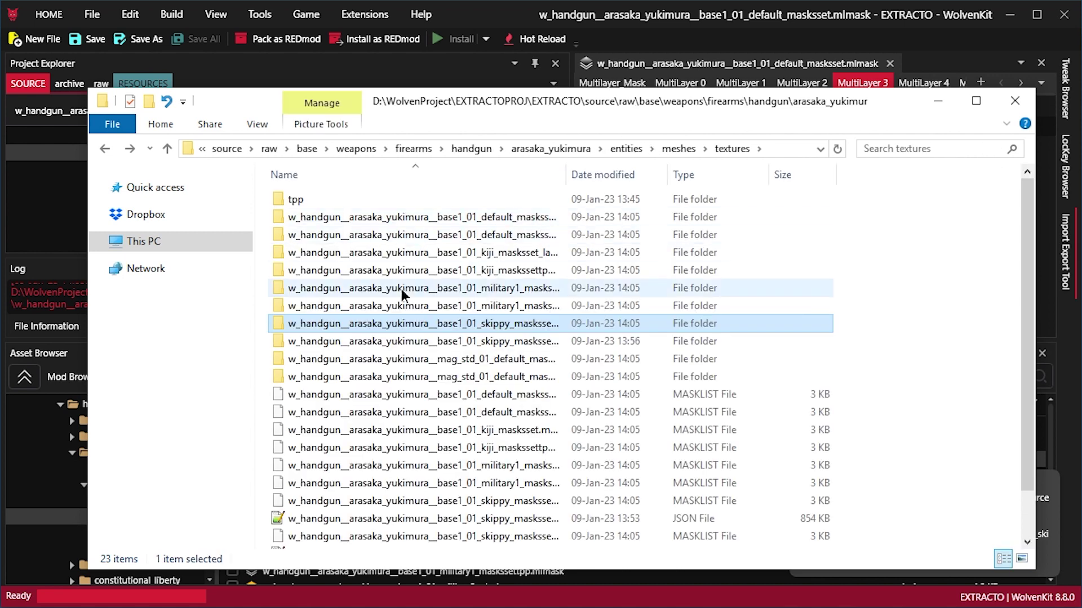
double_click(352, 341)
key("alt+Left")
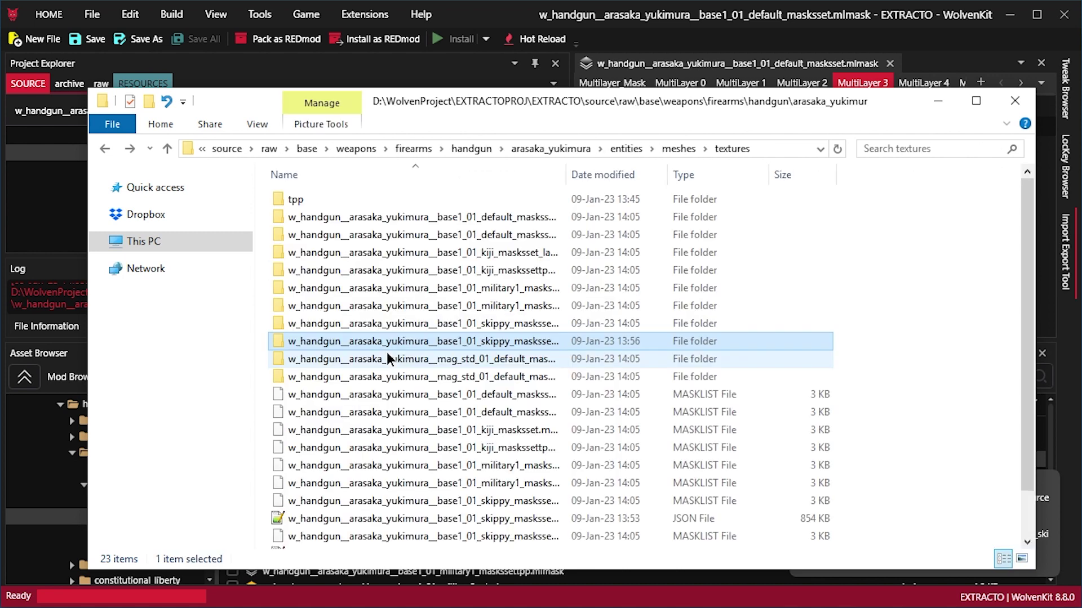
double_click(376, 355)
key("alt+Left")
In Blender's UV editor, open w_handgun__arasaka_yukimura__base1_01_skippy_masksset_19.png from the exported skippy_masksset layers folder
left_click(371, 371)
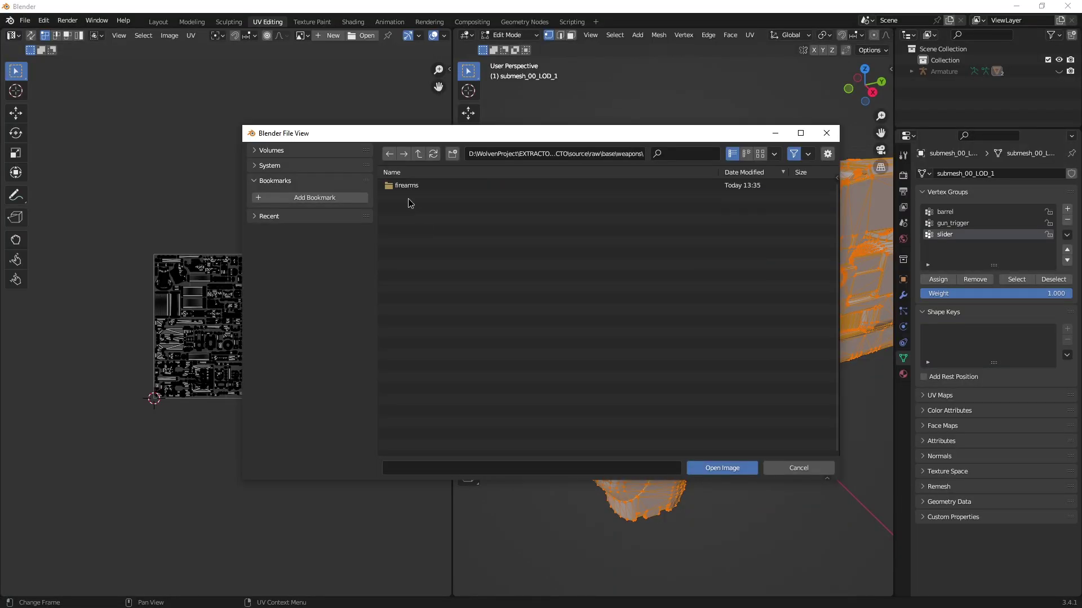
double_click(415, 188)
double_click(415, 189)
double_click(414, 188)
double_click(414, 188)
double_click(415, 189)
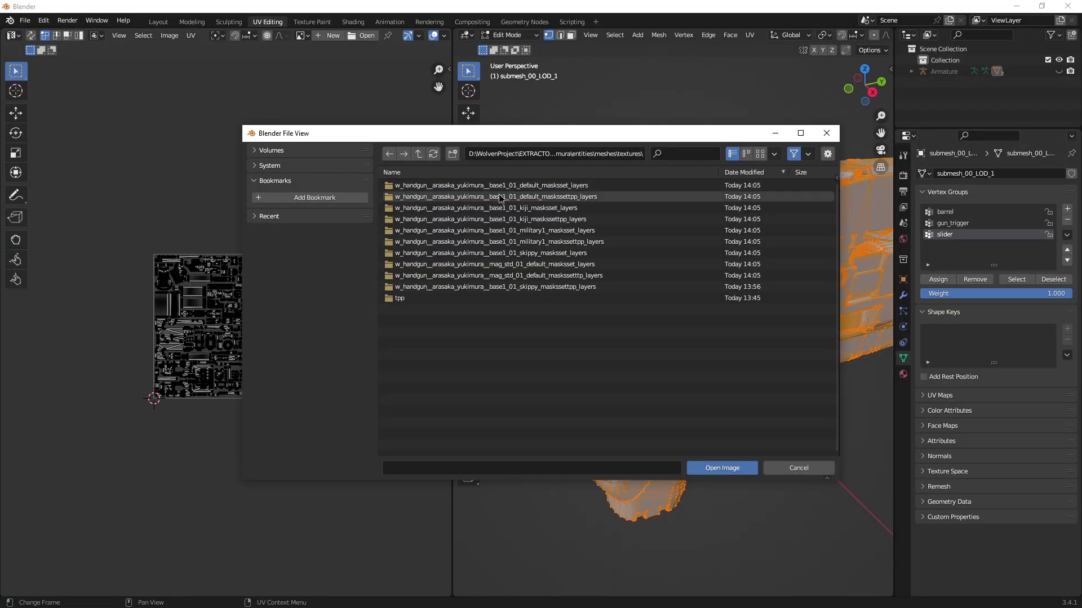
double_click(573, 253)
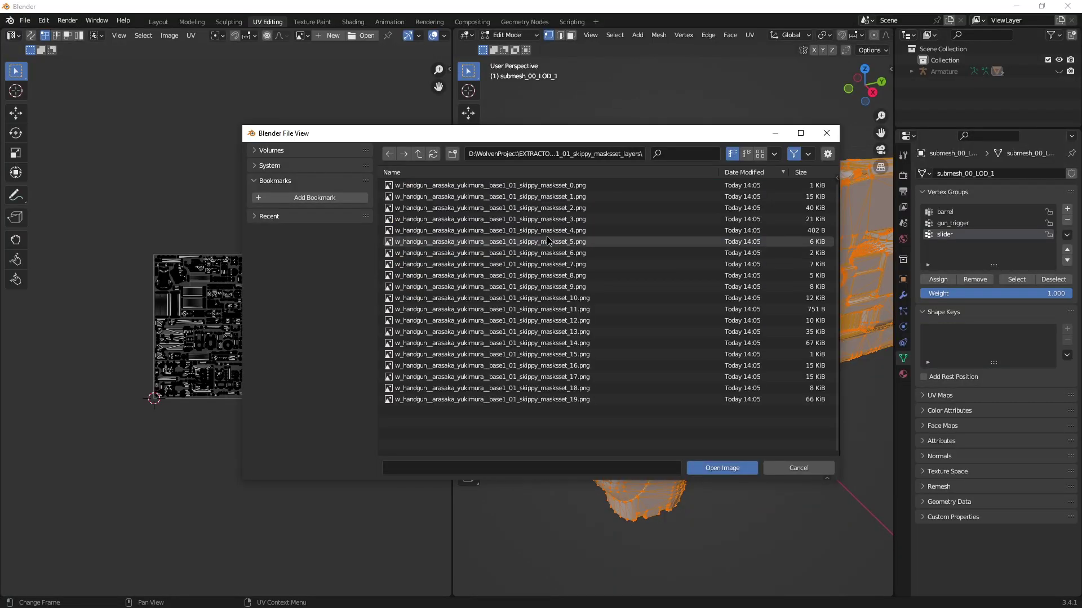
double_click(583, 399)
Compare the pistol's UV islands with the mask image by selecting all of them and clearing the selection again
scroll(107, 392, "up", 3)
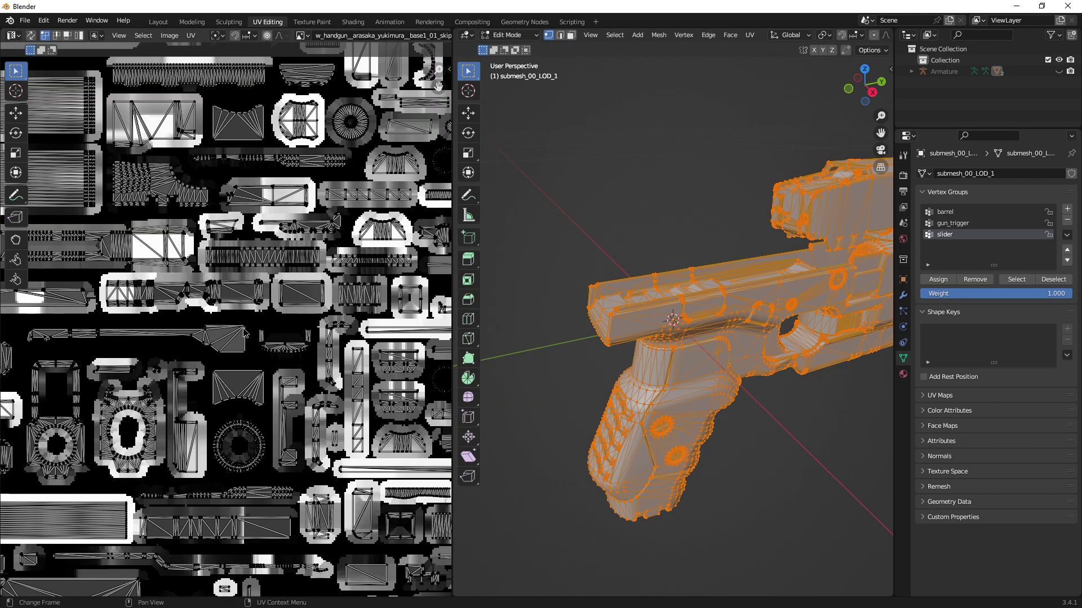
key("a")
scroll(223, 286, "down", 8)
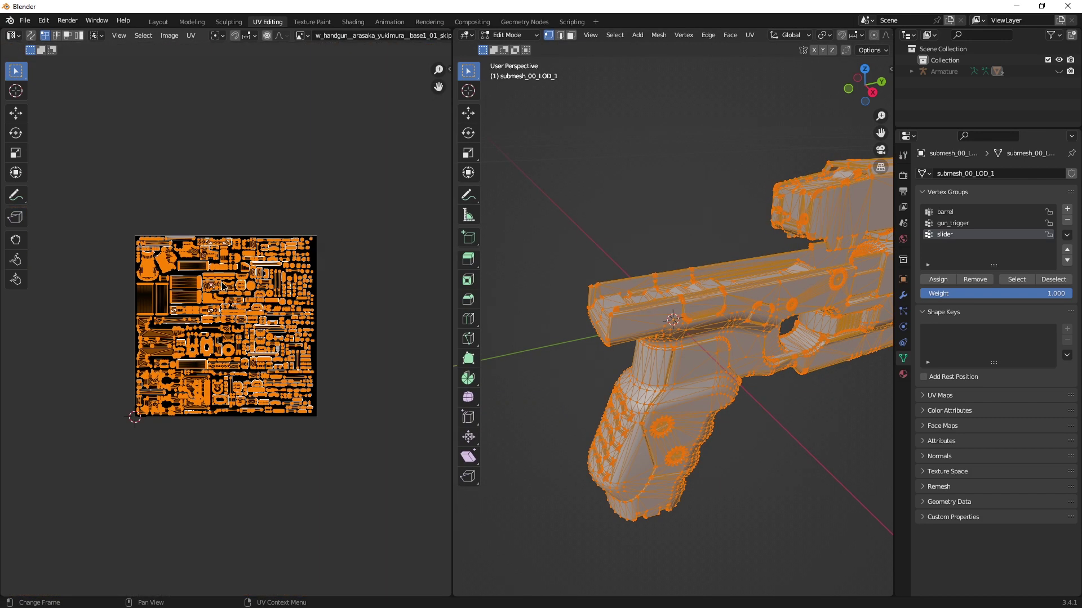
key("alt+a")
Add an Image Texture node with the skippy_masksset_19.png image to the Default material and connect its Color to the Principled BSDF Base Color
type("image")
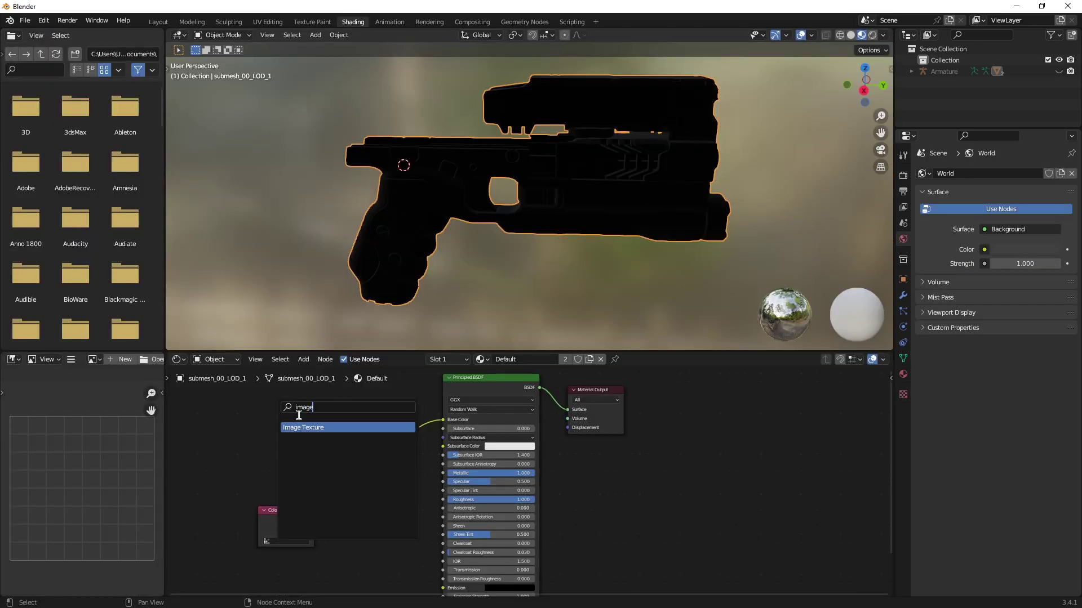
key("Return")
left_click(296, 420)
left_click(280, 432)
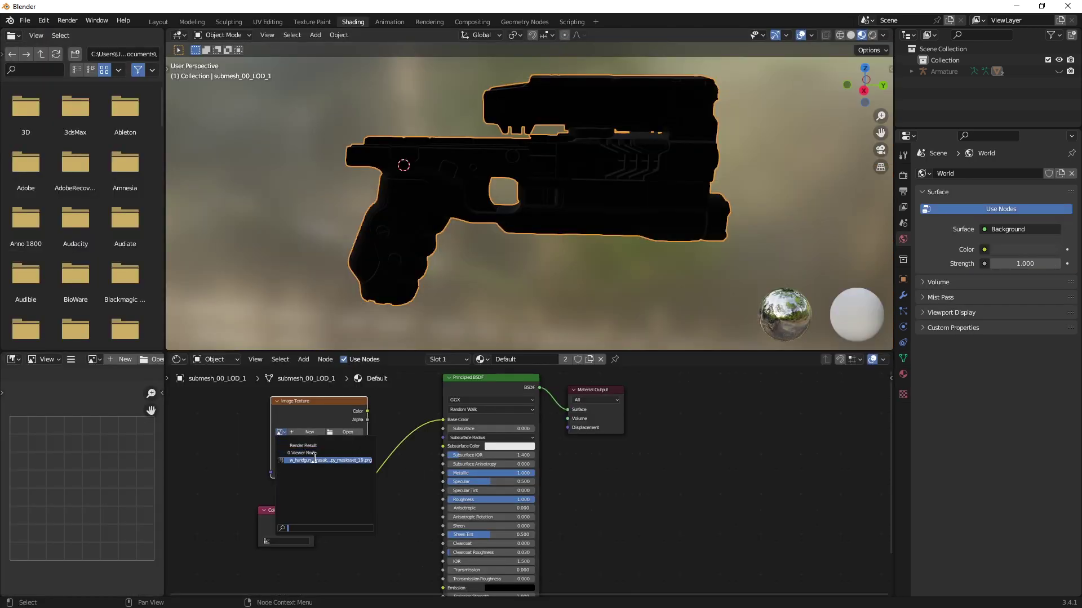
left_click(314, 460)
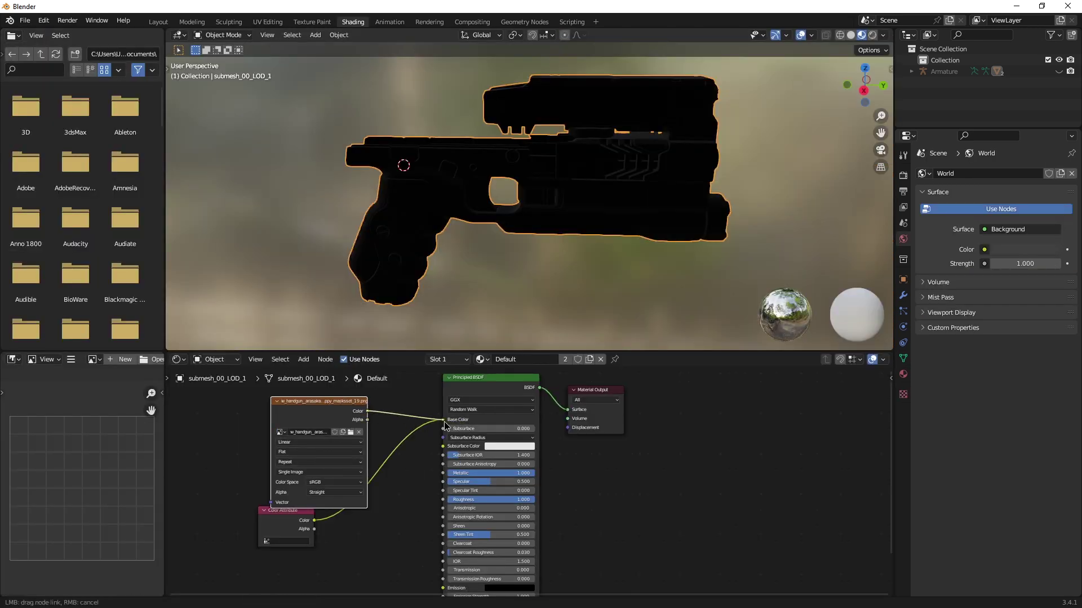
left_click_drag(445, 426, 443, 420)
middle_click_drag(597, 248, 582, 167)
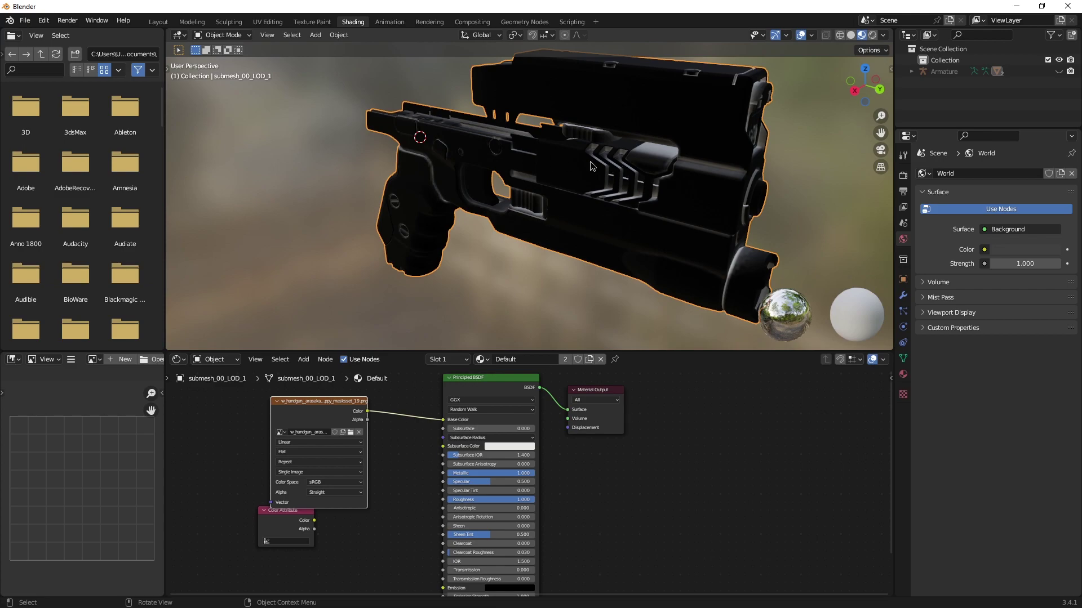
Switch to the browser, read through the Multilayered wiki page on mlmask, mlsetup and mltemplate files, and close the browser
key("alt+Tab")
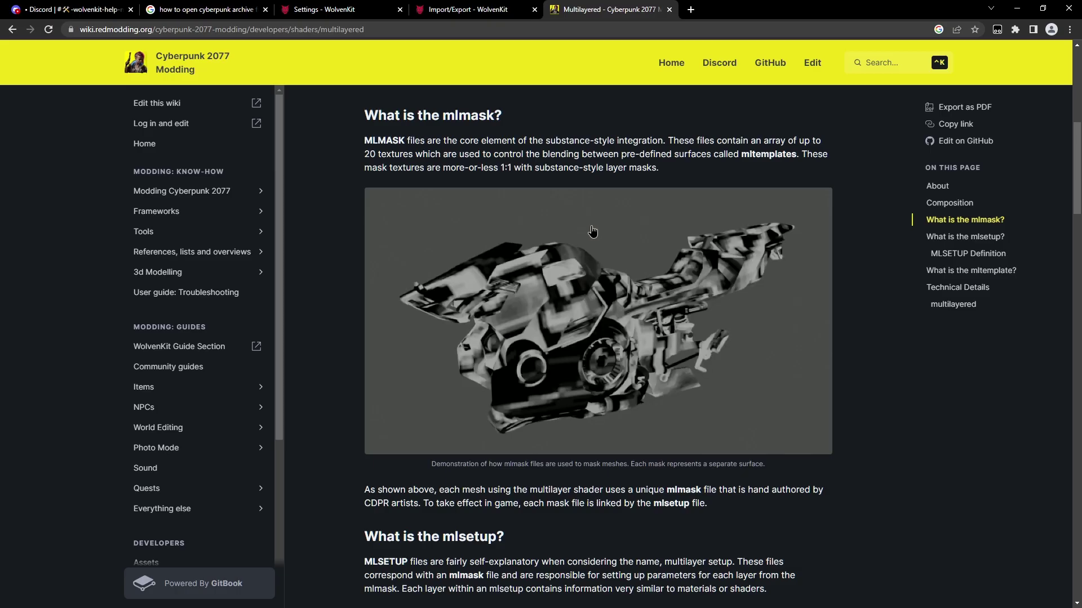
scroll(599, 248, "down", 20)
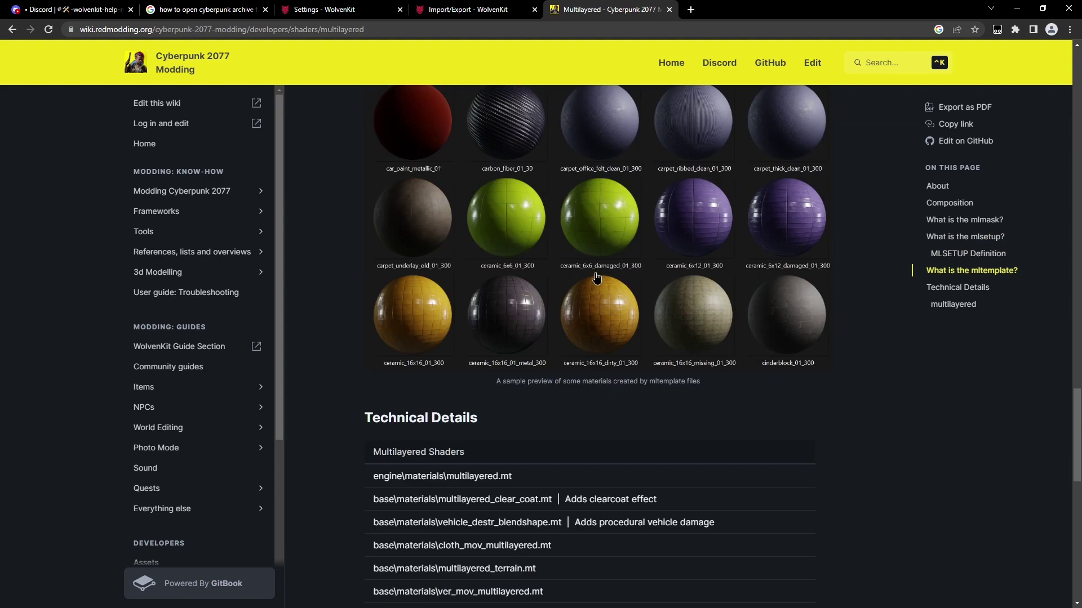
scroll(596, 276, "up", 20)
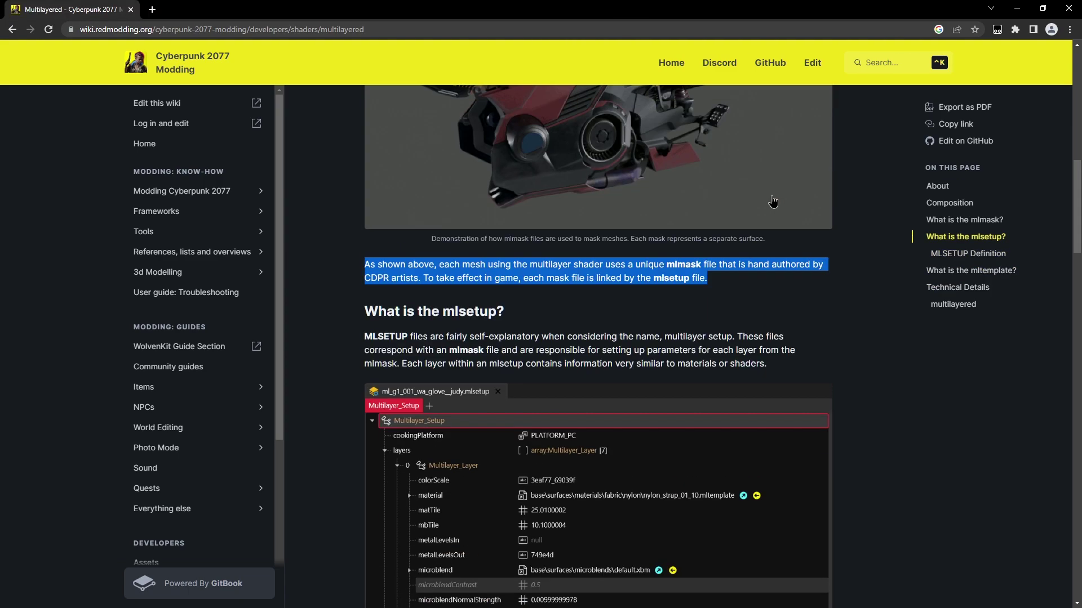
scroll(770, 195, "up", 4)
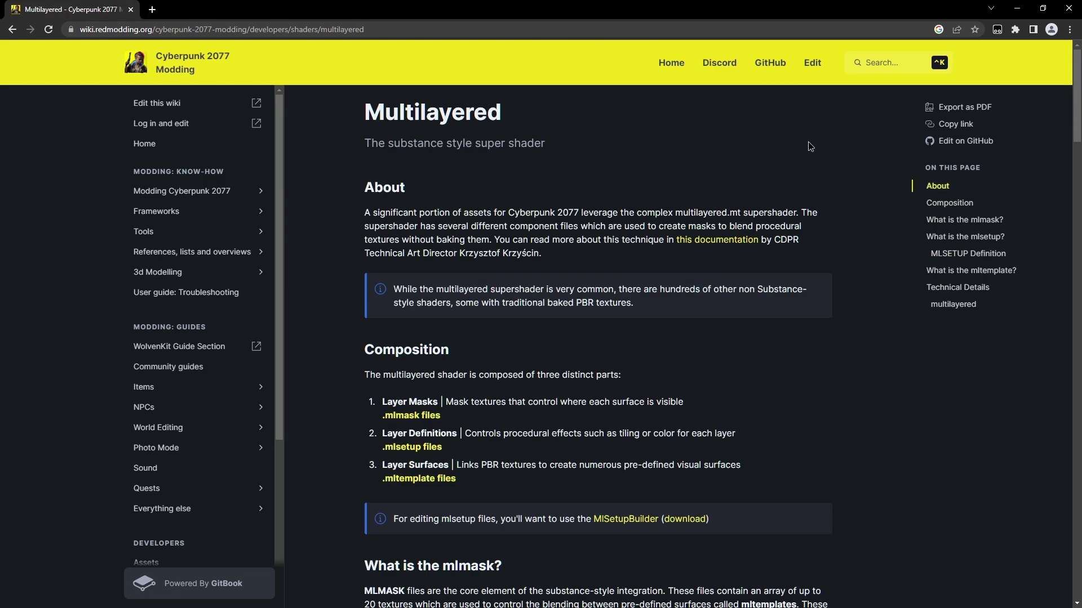
left_click(1069, 8)
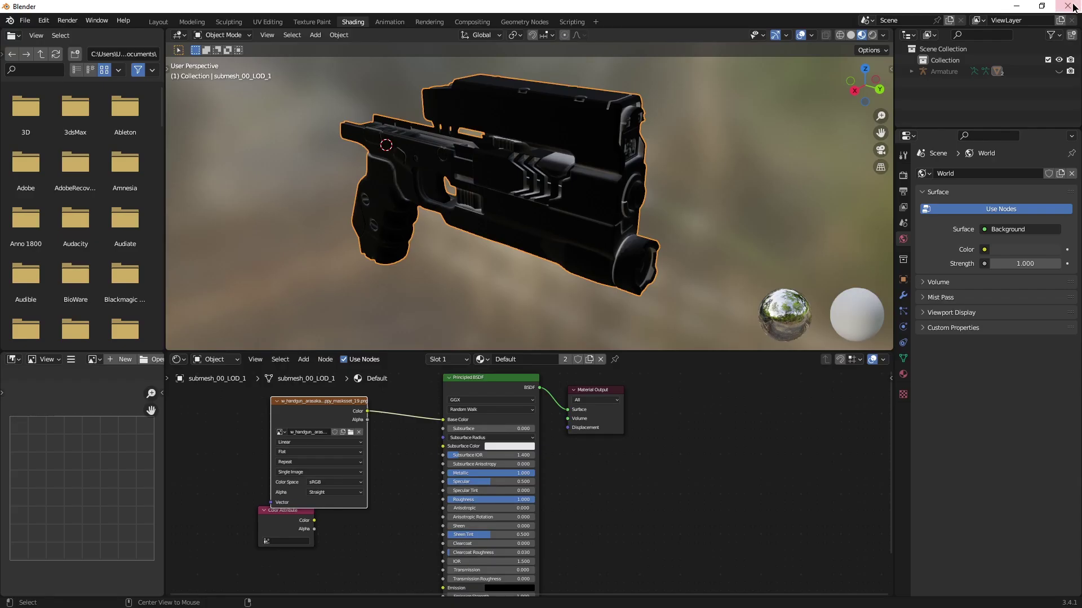